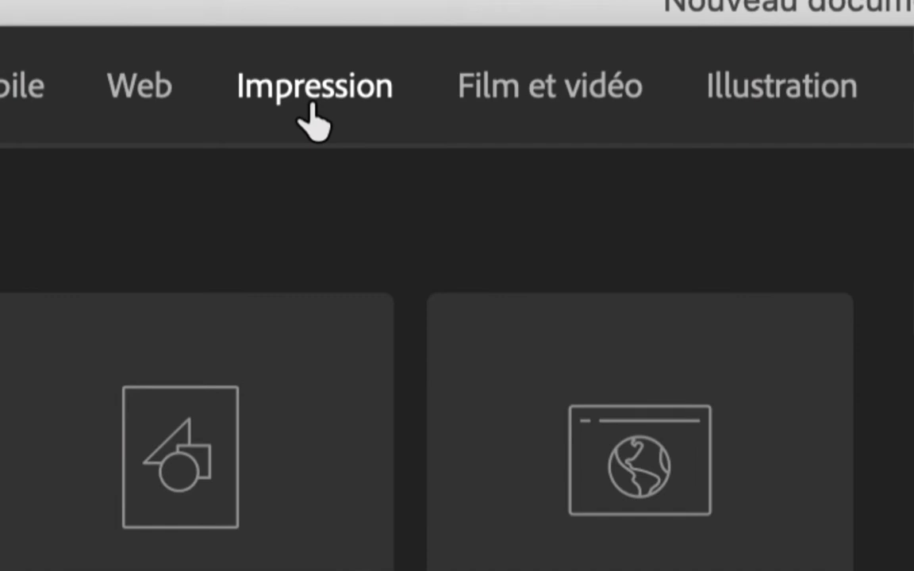
Step: Set up a new print document with the A4 preset in landscape orientation
left_click(311, 119)
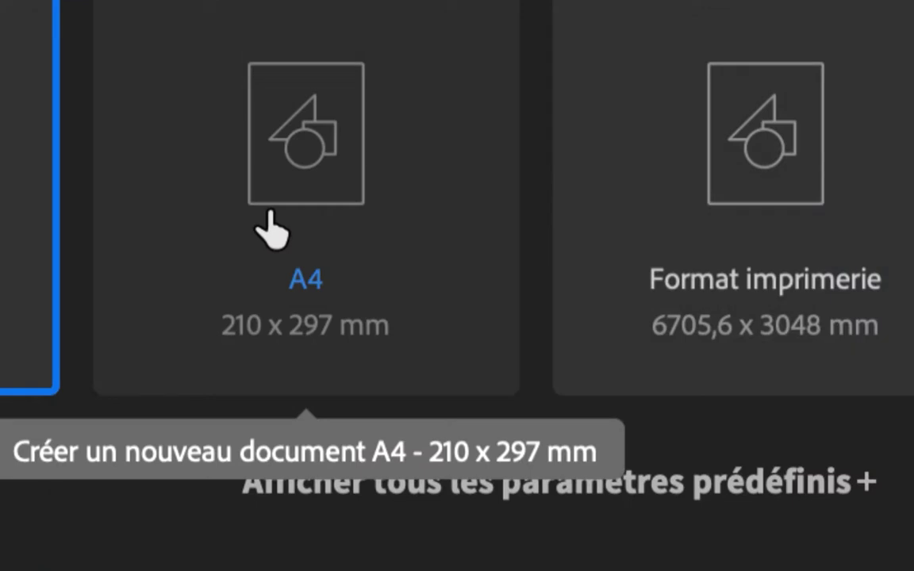
left_click(269, 220)
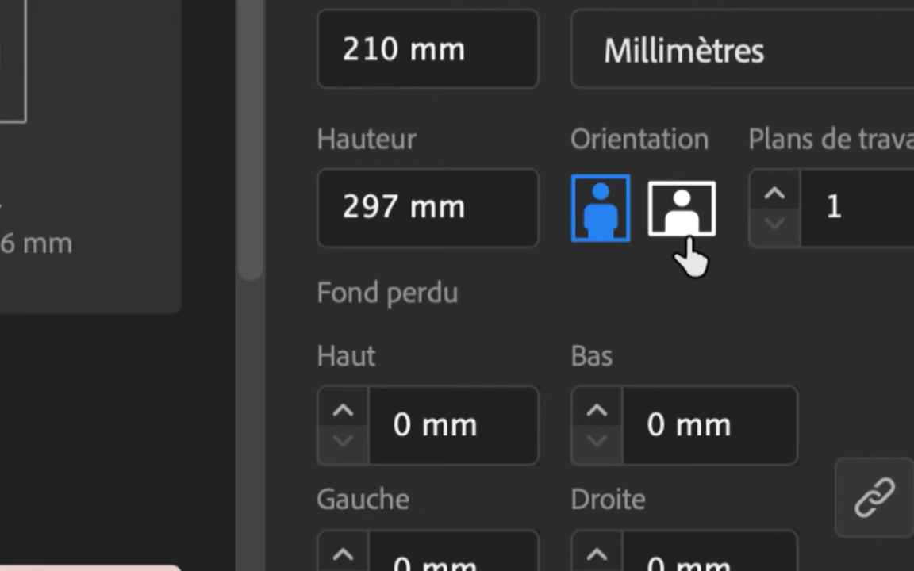
left_click(684, 238)
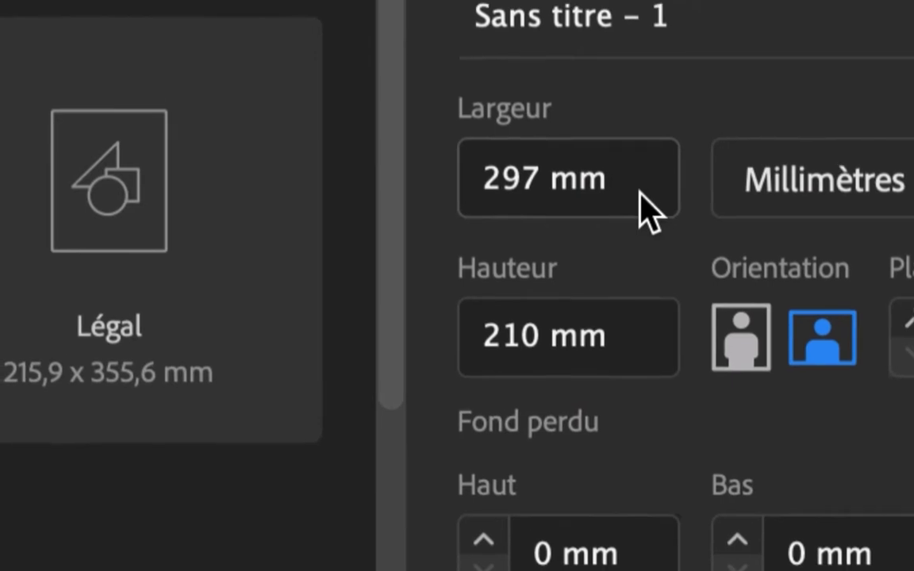
Step: Check the width and height values of the new landscape document
left_click(627, 194)
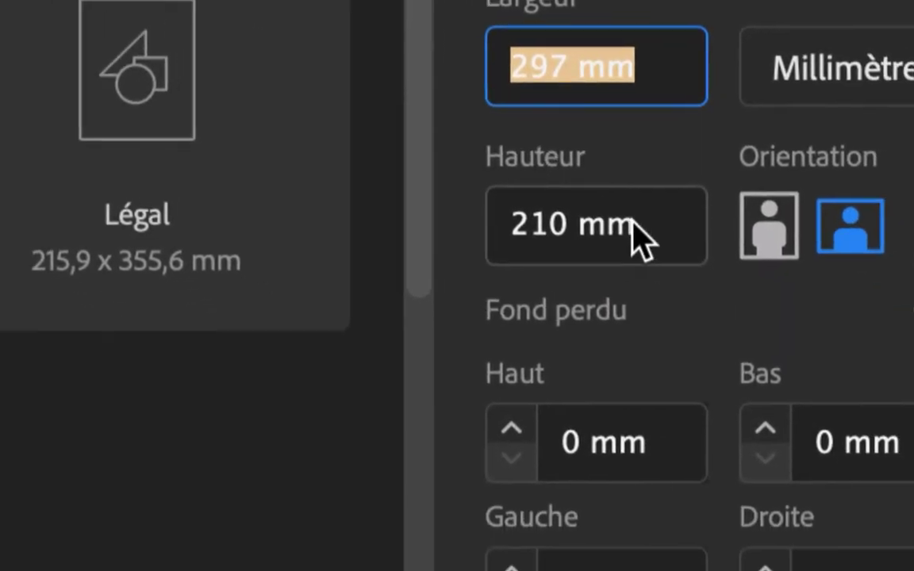
left_click_drag(730, 354, 700, 351)
left_click_drag(628, 225, 521, 216)
left_click(642, 69)
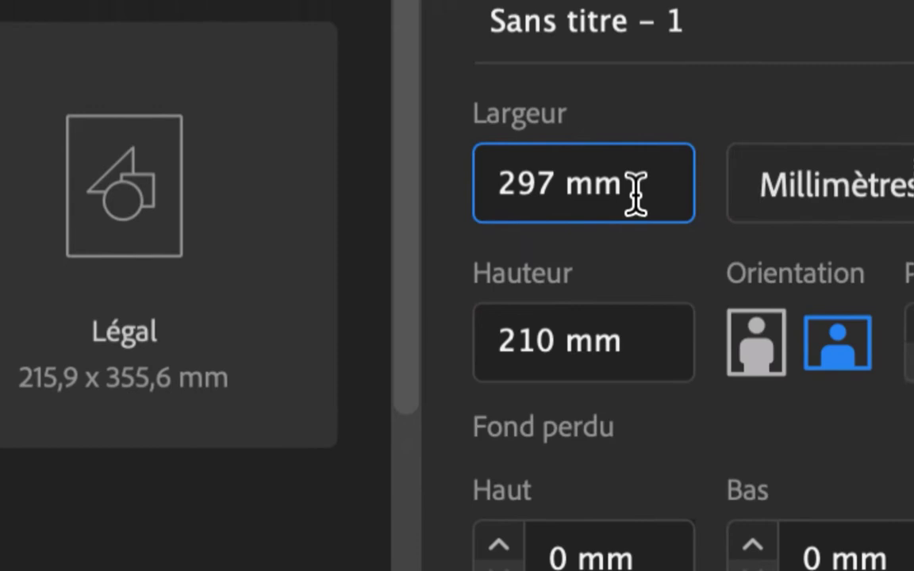
left_click_drag(651, 174, 500, 159)
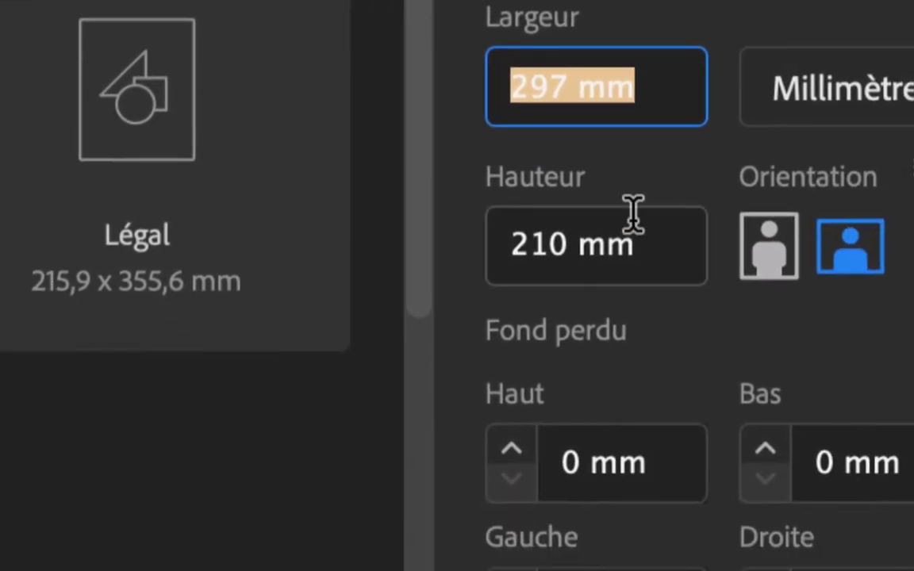
left_click(709, 316)
left_click_drag(708, 316, 587, 300)
left_click_drag(612, 222, 584, 224)
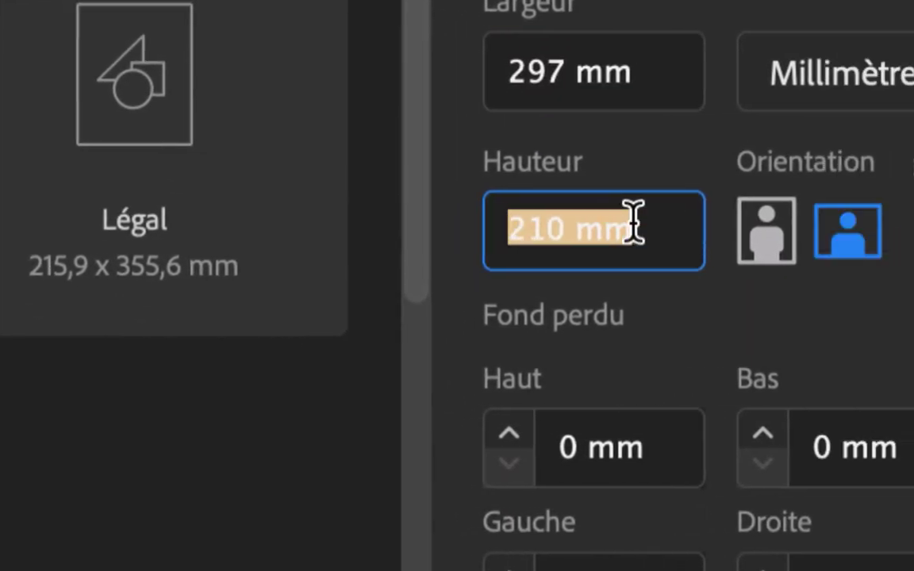
left_click(730, 221)
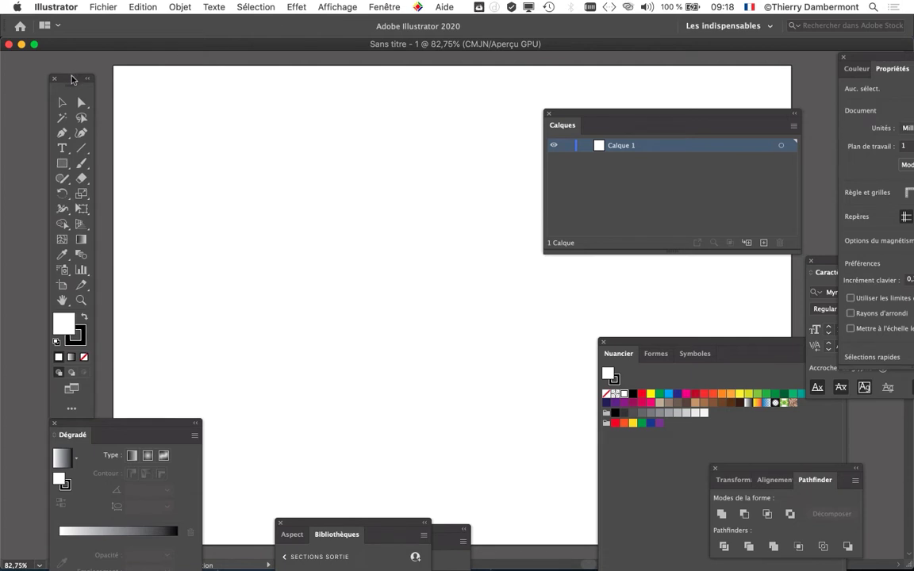
Step: Move the floating toolbar off the artboard and reposition the Pathfinder panel
left_click_drag(72, 74, 41, 72)
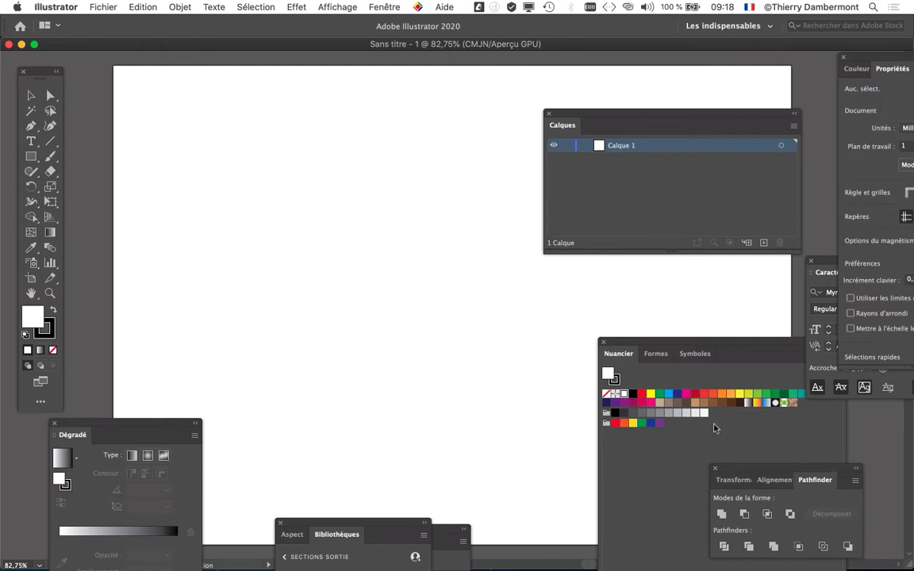
left_click_drag(754, 466, 435, 326)
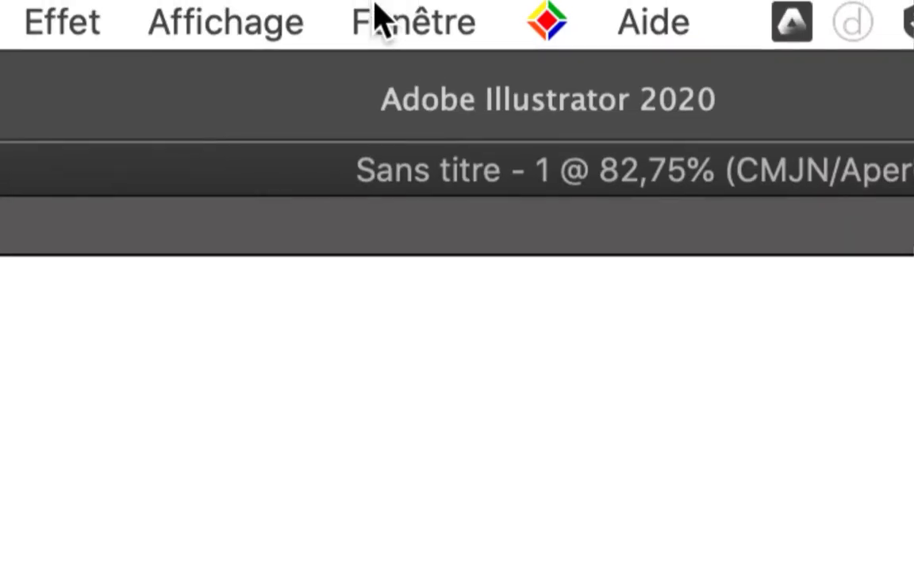
Step: Choose the "Les indispensables" workspace and reset it to its default panel layout
left_click(377, 7)
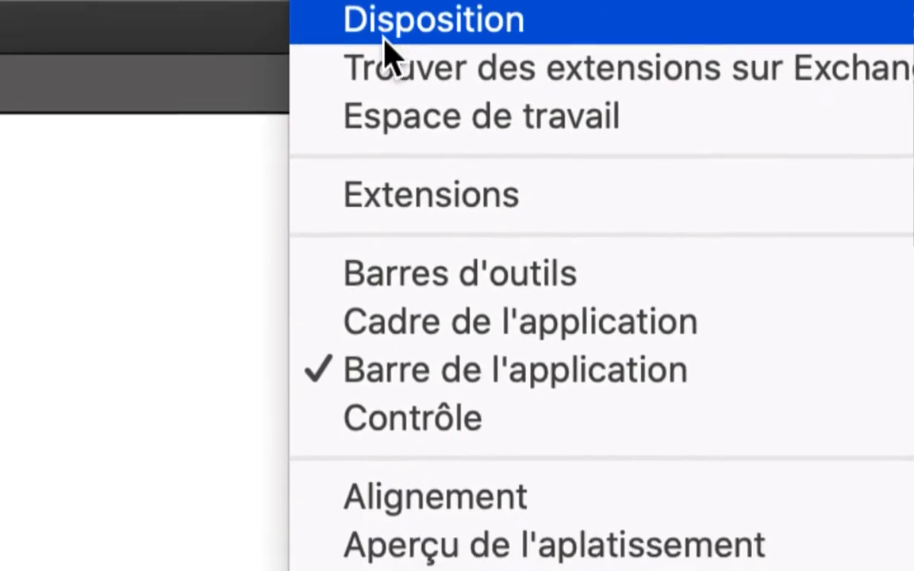
mouse_move(837, 117)
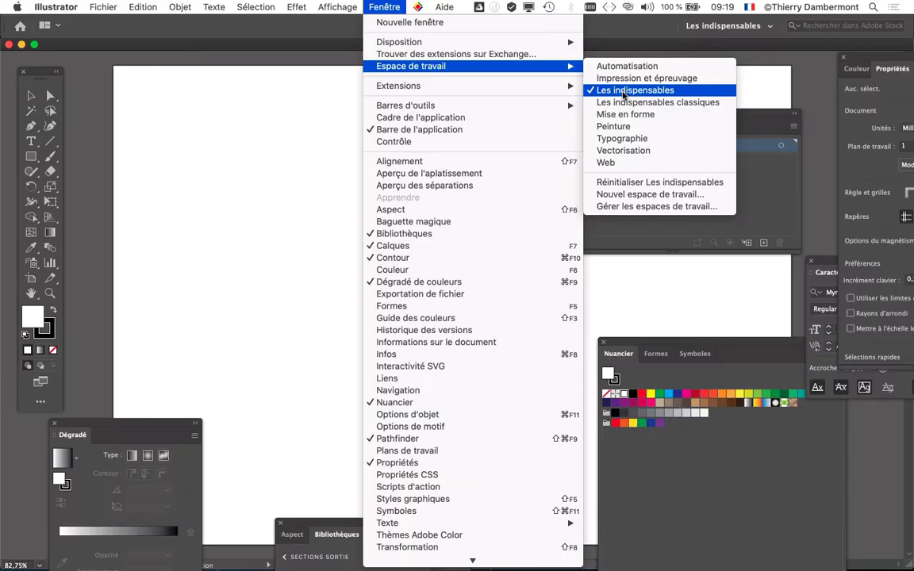
left_click(573, 79)
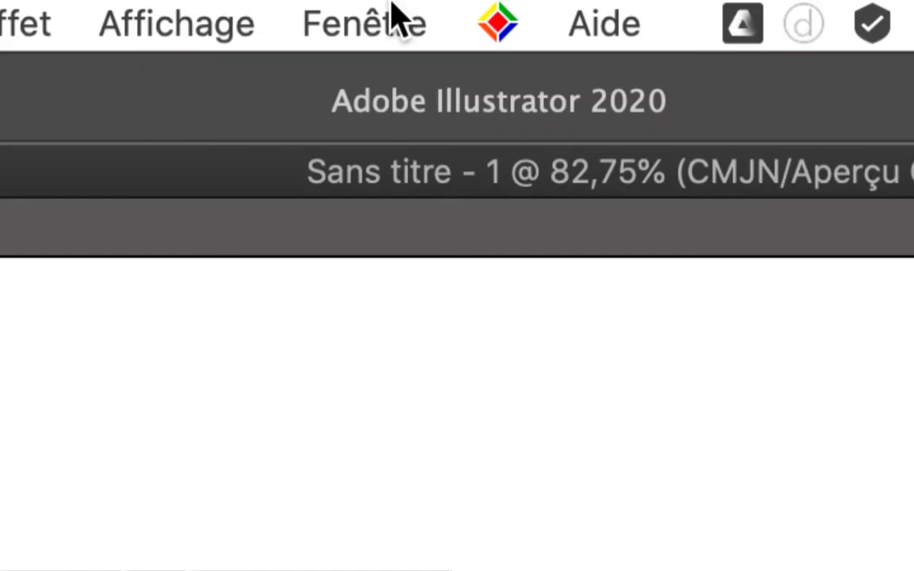
left_click(396, 17)
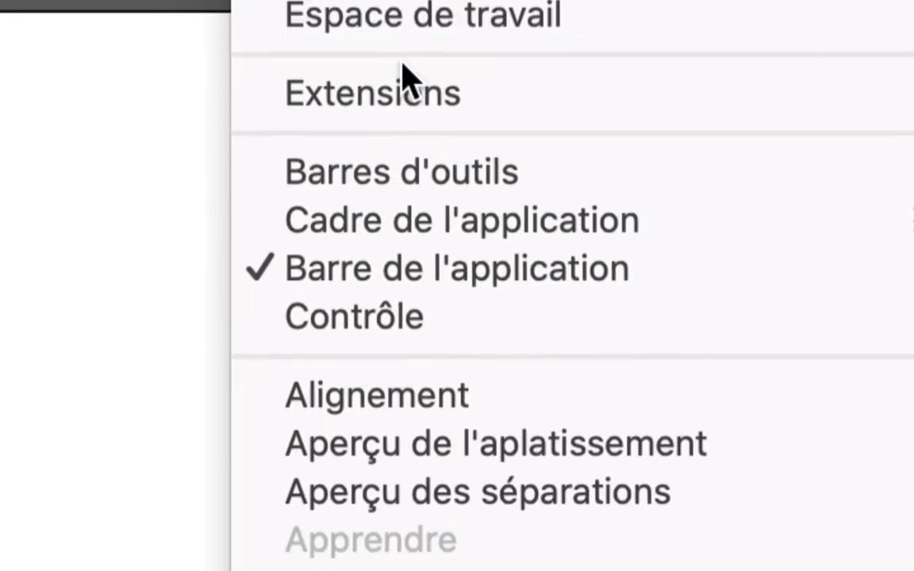
mouse_move(523, 208)
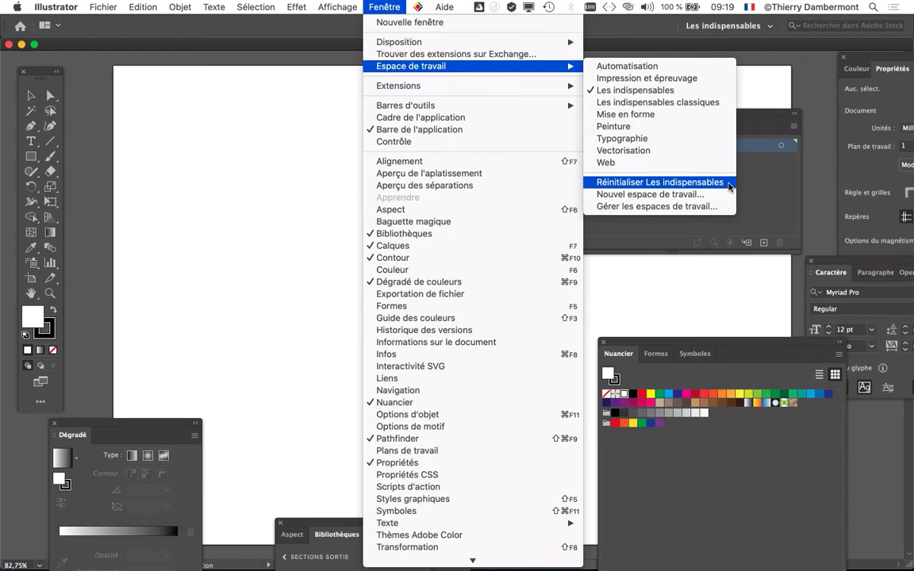
left_click(698, 182)
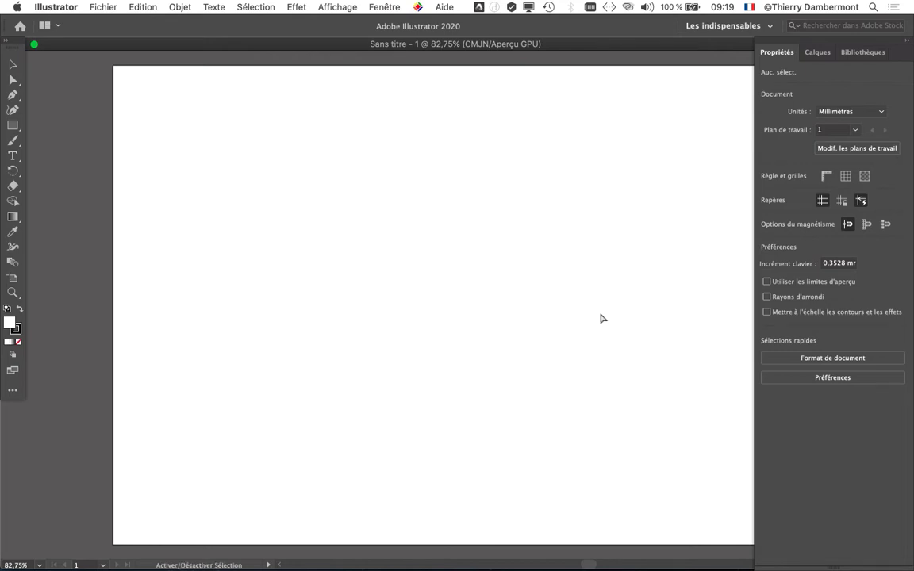
Step: Undock the toolbar as a floating panel and switch it to the "Avancé" tool set
left_click_drag(14, 43, 44, 76)
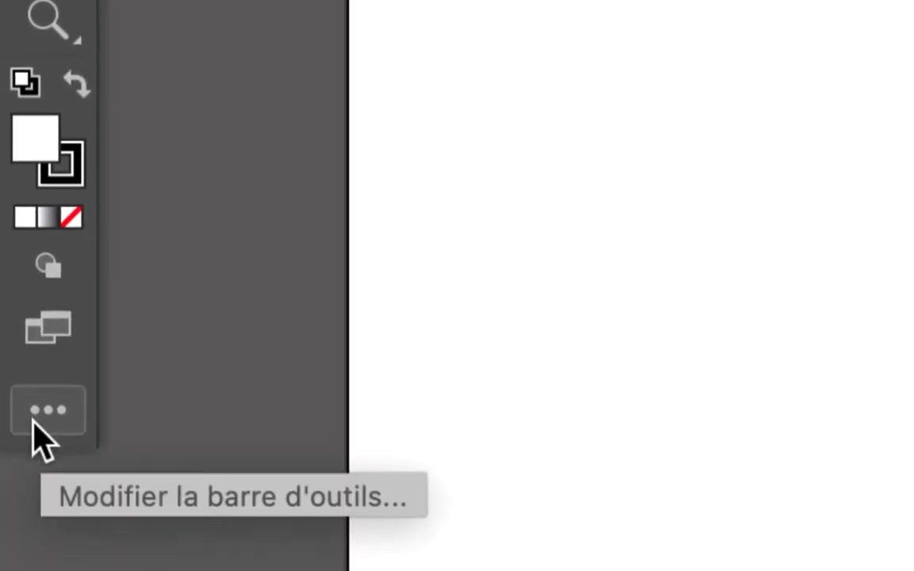
left_click(34, 424)
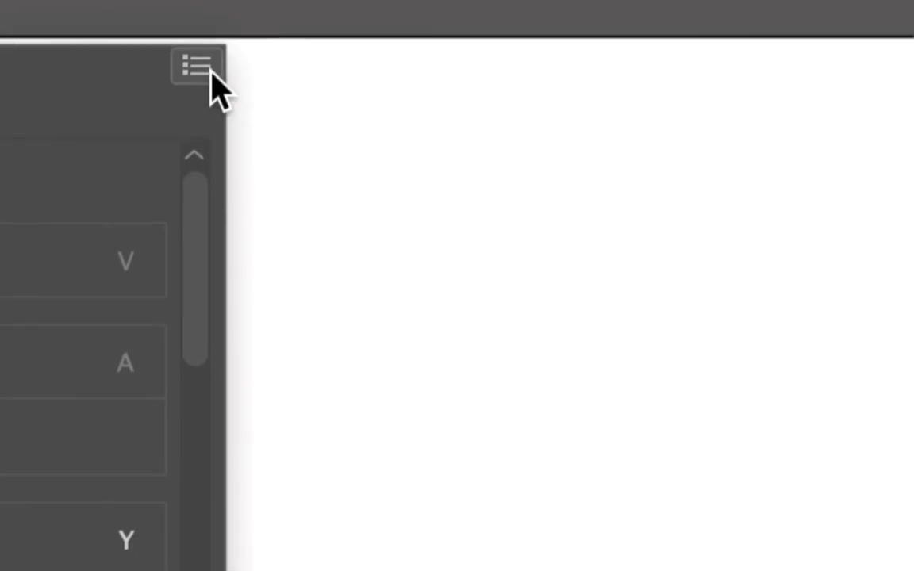
left_click(211, 69)
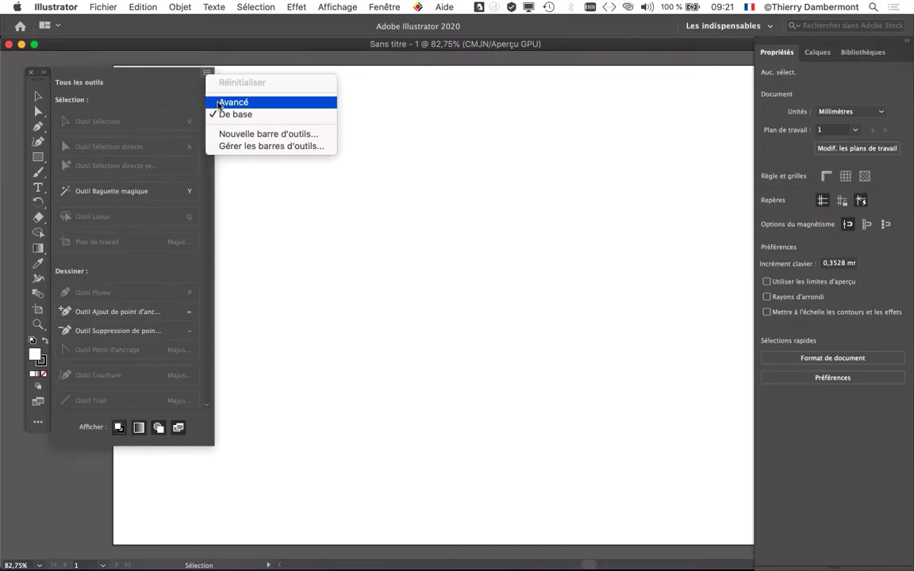
left_click(218, 97)
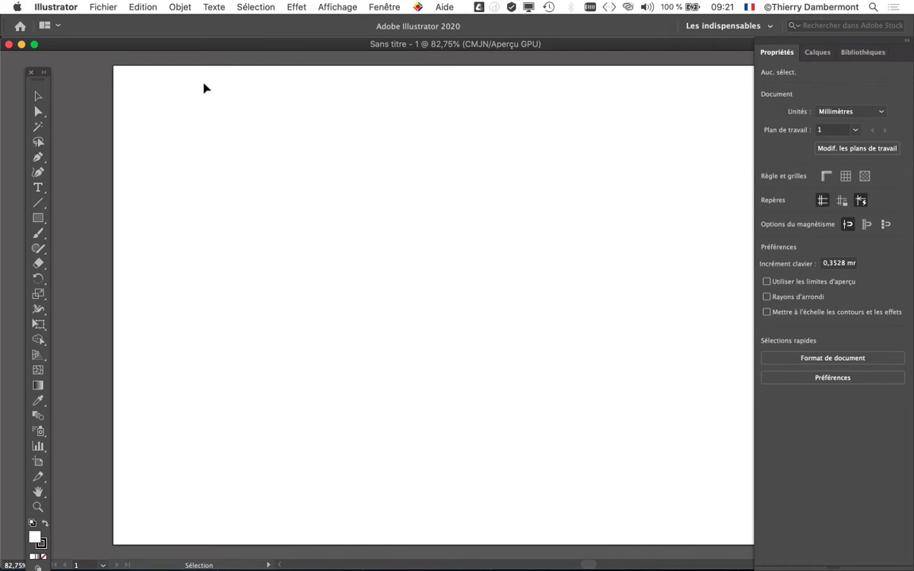
Step: Expand the floating toolbar to a two-column layout
key("alt+super")
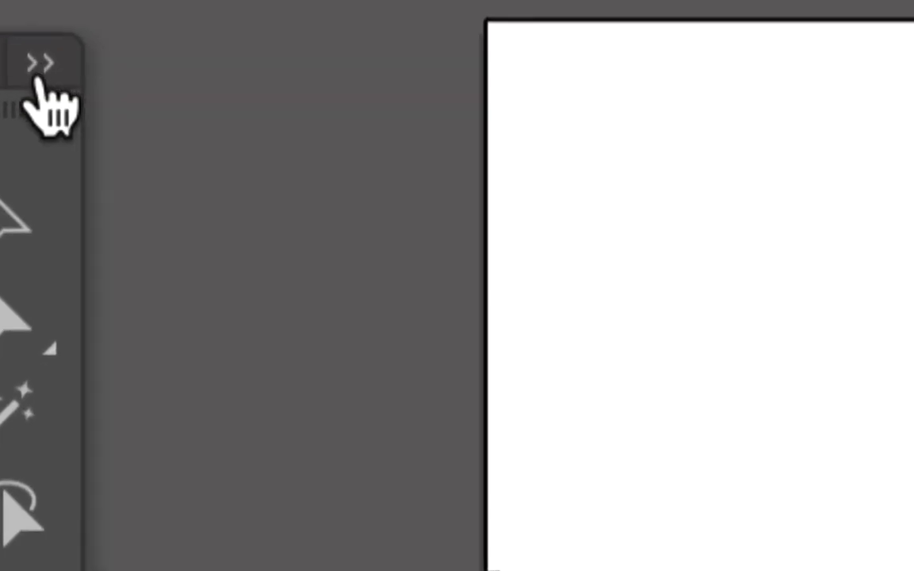
left_click(39, 65)
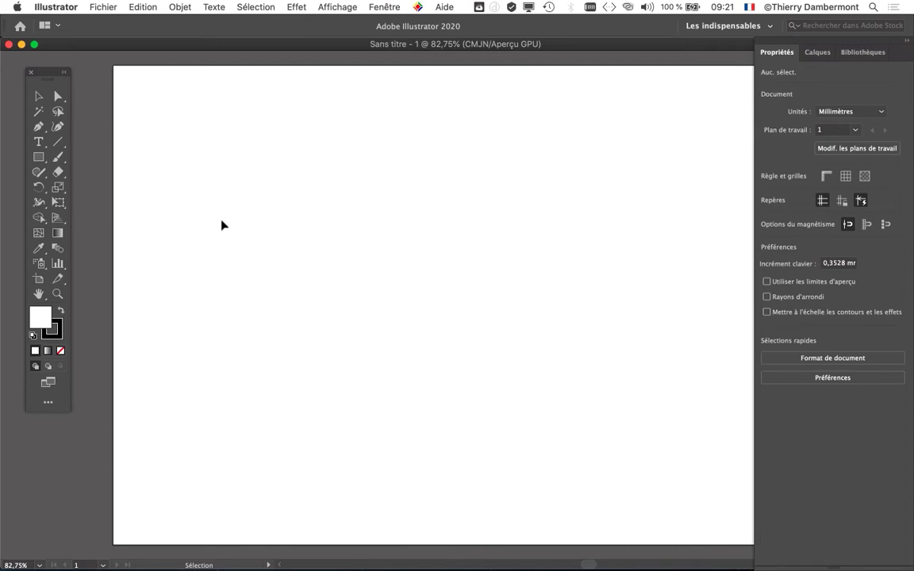
Step: Try the different interface brightness levels in the user interface preferences and apply the lightest one
left_click(71, 6)
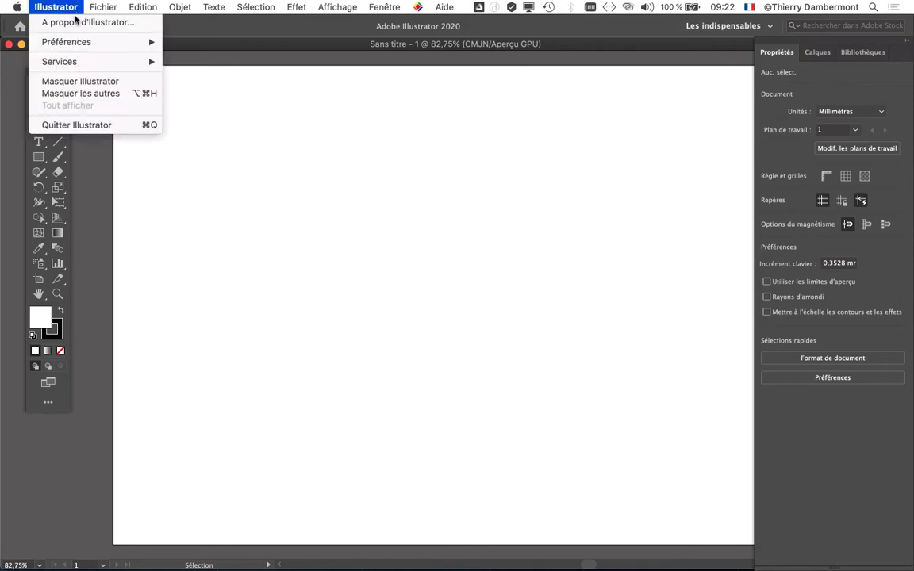
mouse_move(71, 41)
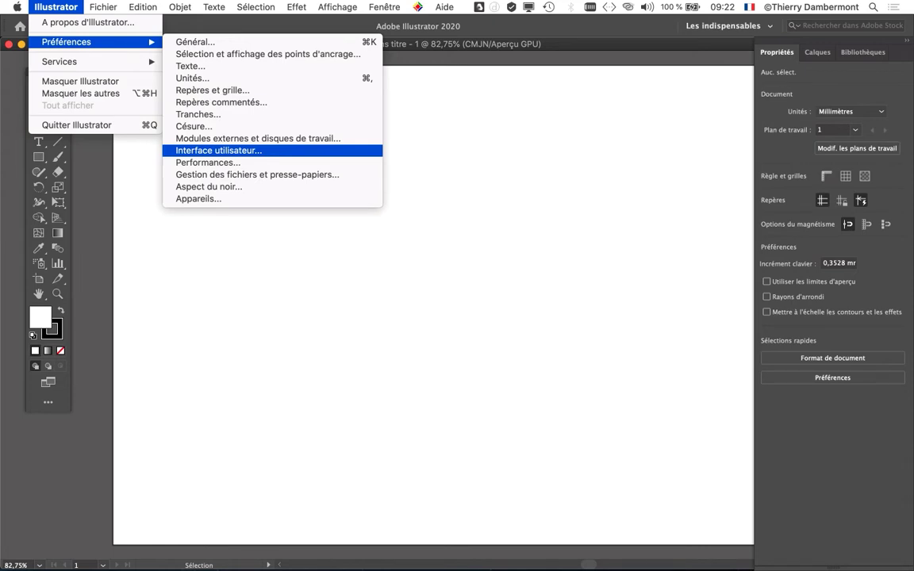
left_click(208, 151)
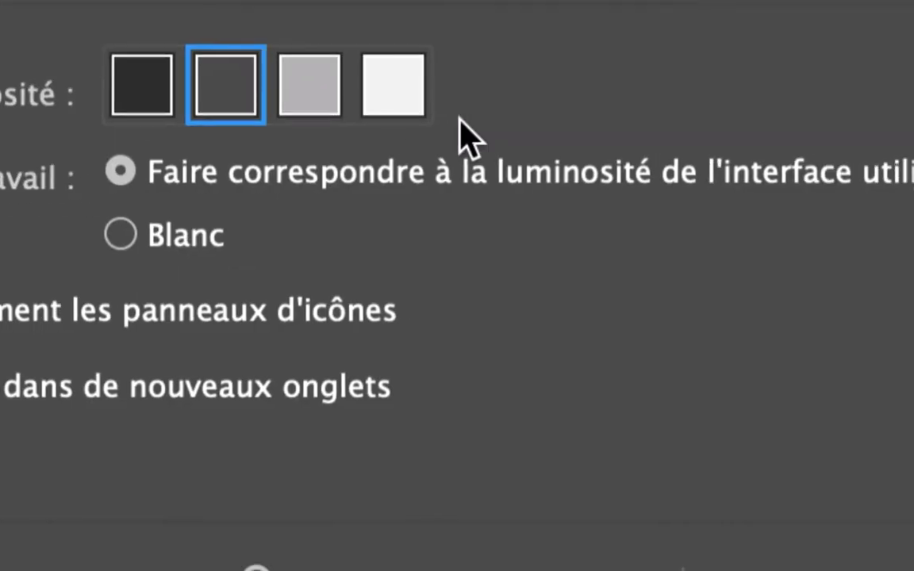
left_click(454, 118)
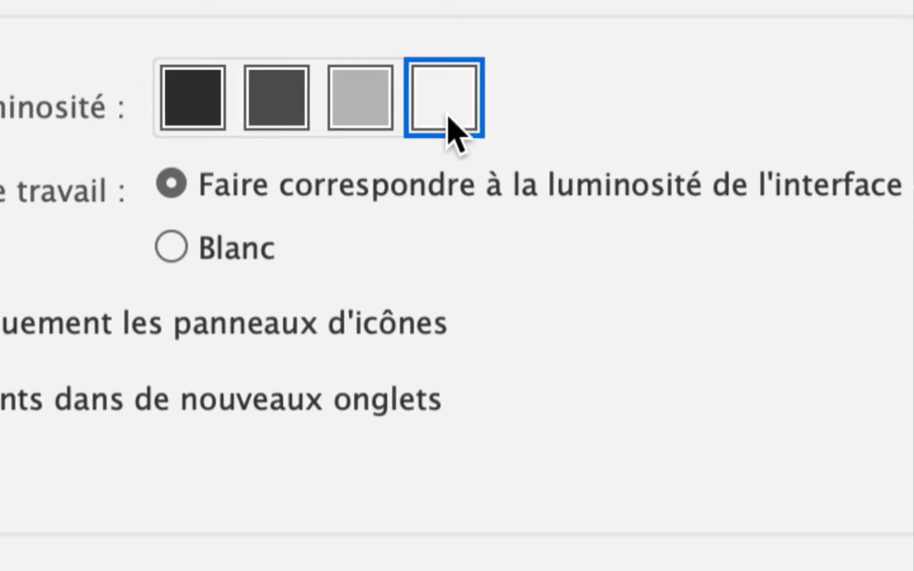
left_click(361, 121)
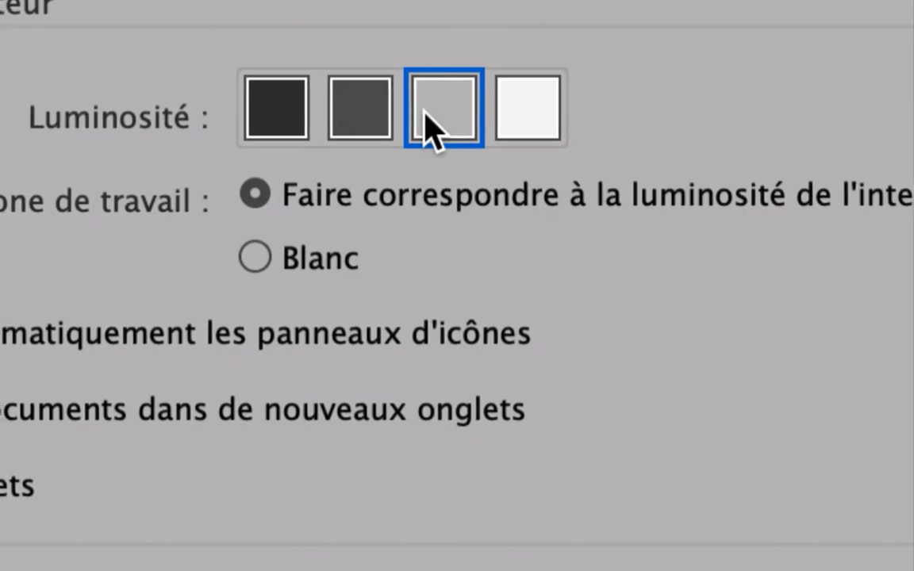
left_click(347, 113)
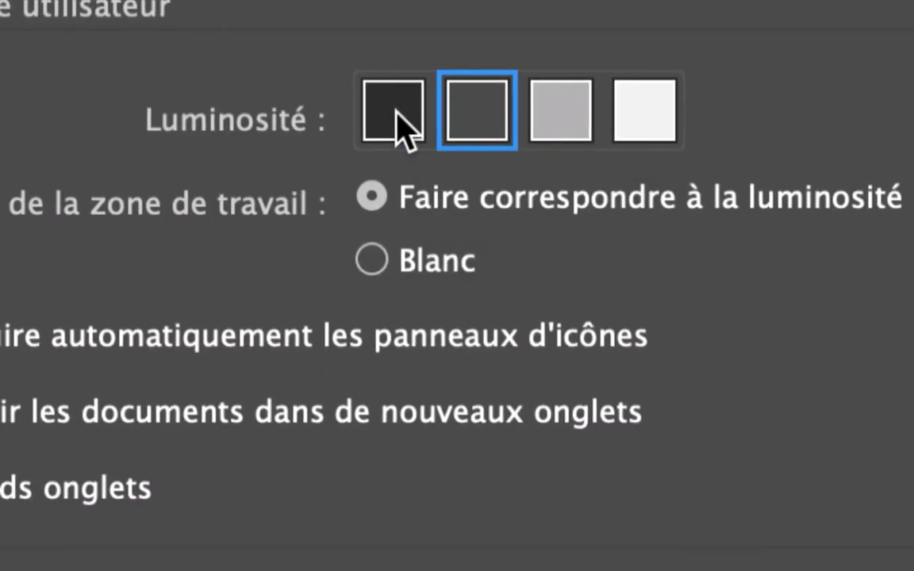
left_click(397, 114)
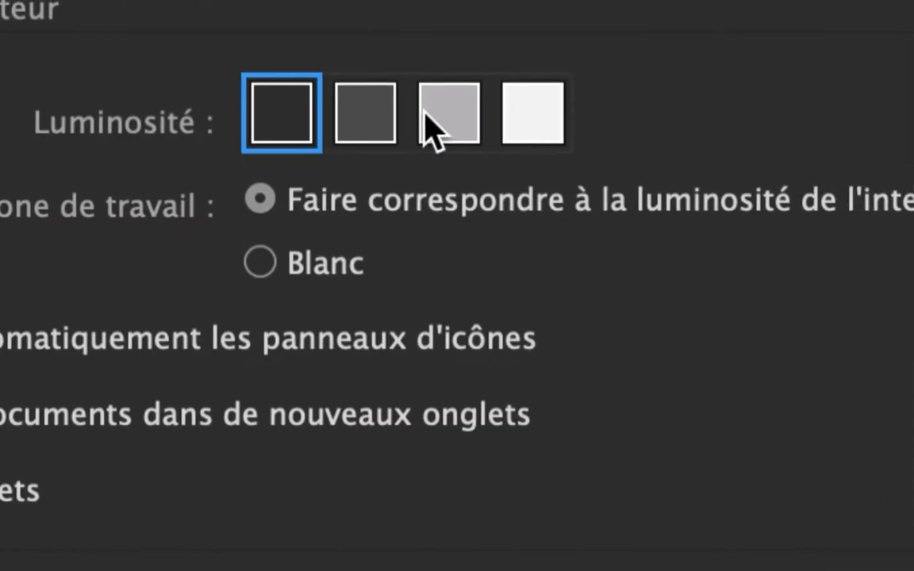
left_click(644, 113)
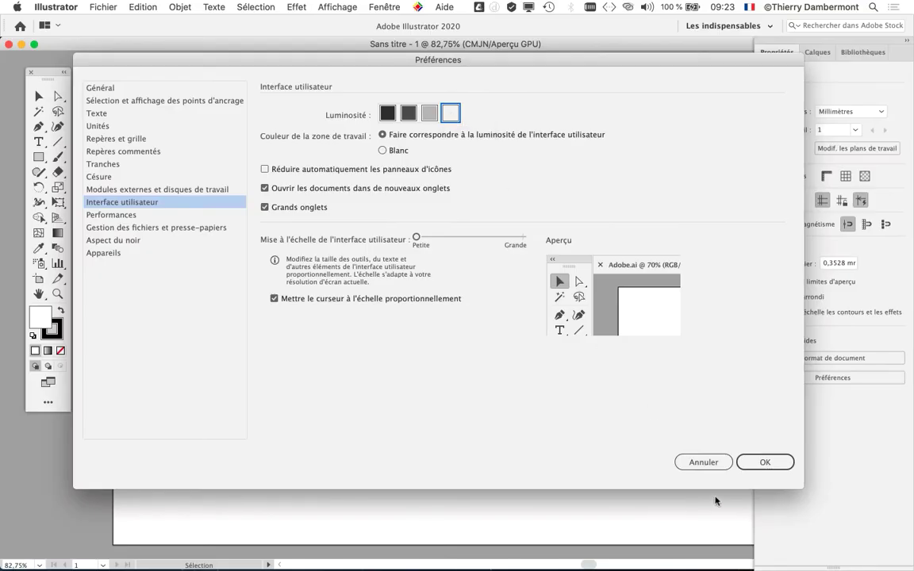
left_click(757, 461)
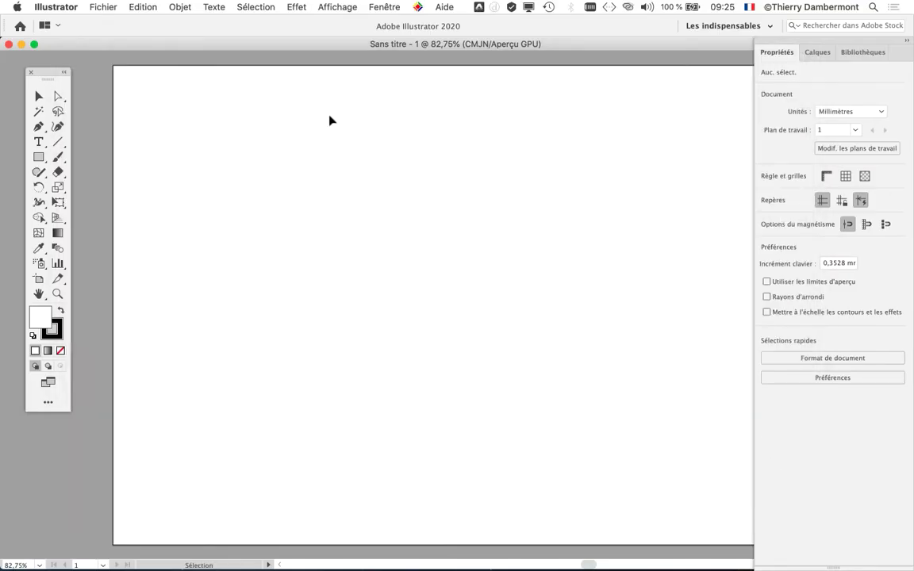
Step: Move the floating toolbar closer to the artboard and create a rectangle 120 mm wide and 80 mm high with the Rectangle tool
left_click_drag(48, 73, 72, 89)
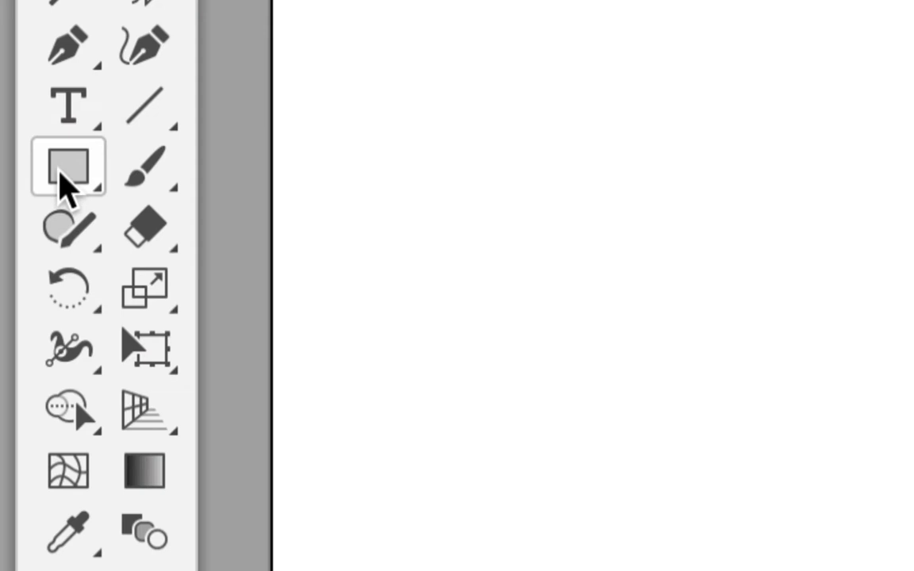
left_click(63, 176)
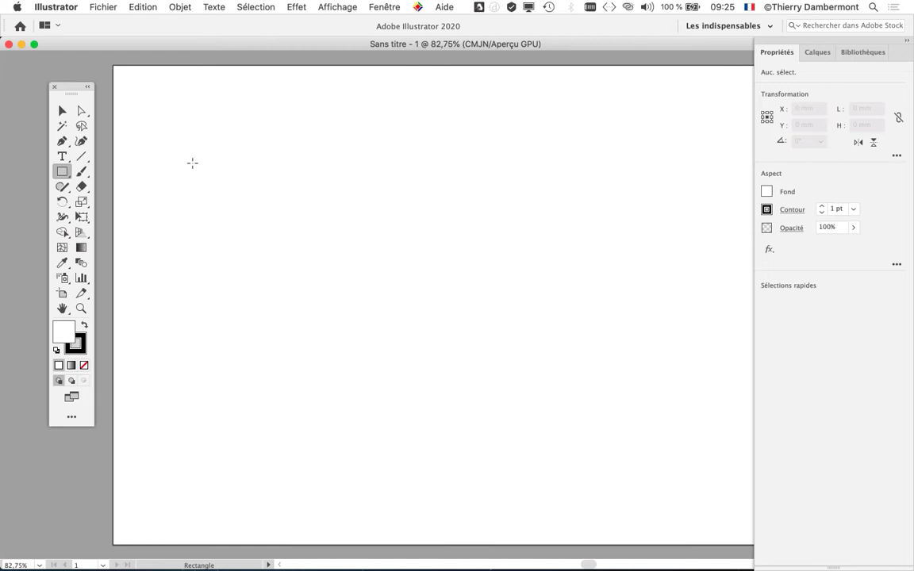
left_click(166, 165)
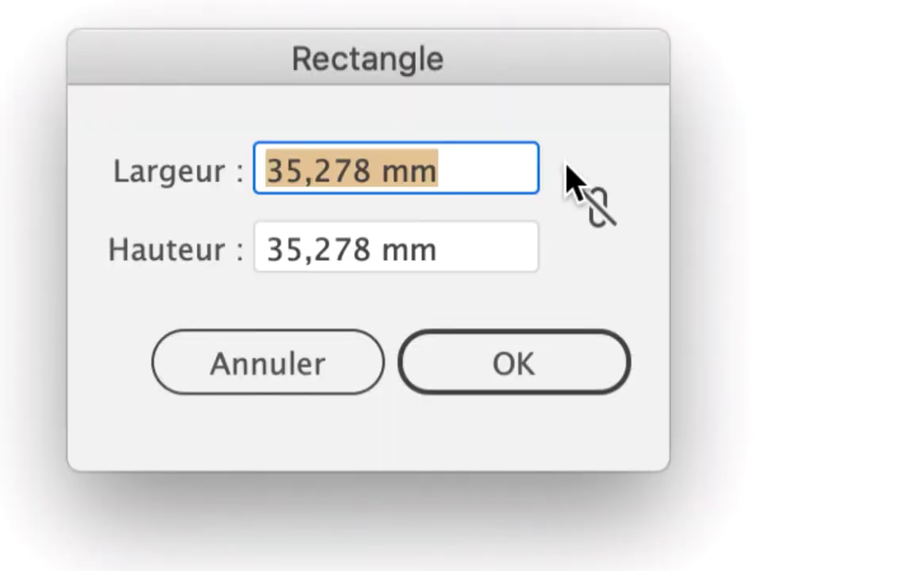
type("120")
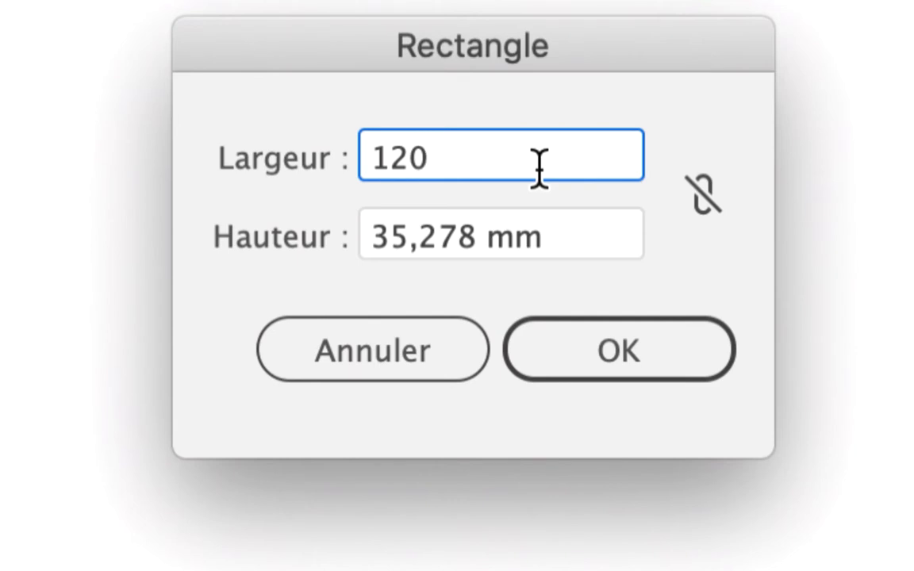
key("Tab")
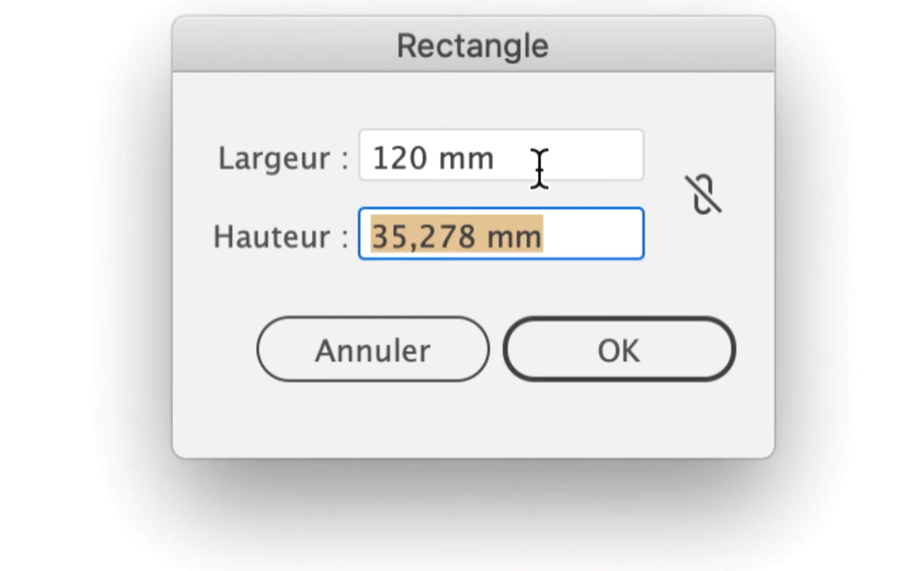
type("80")
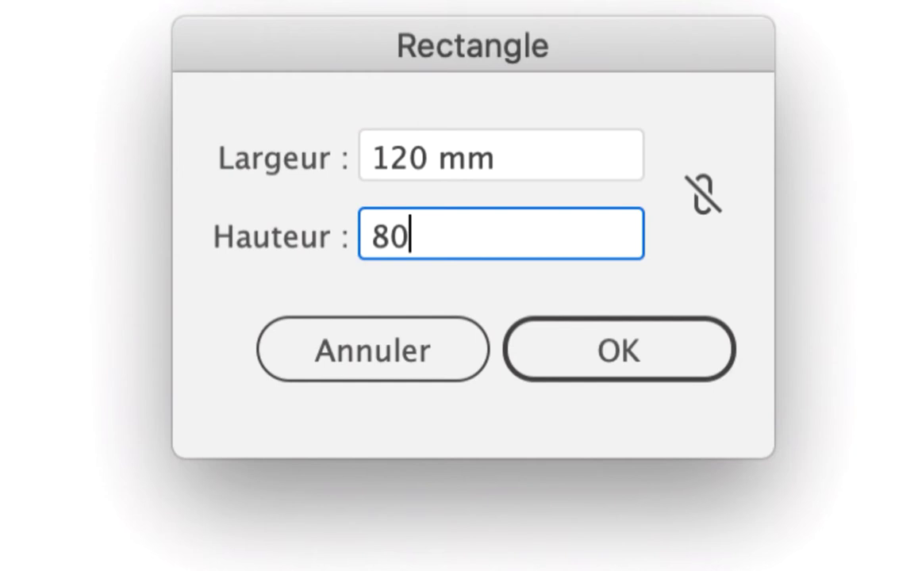
key("Tab")
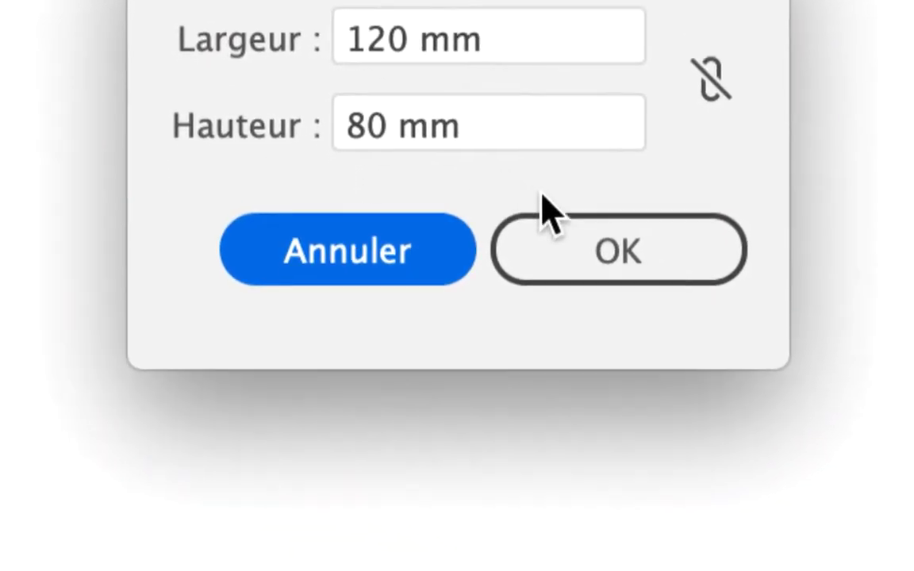
left_click(599, 257)
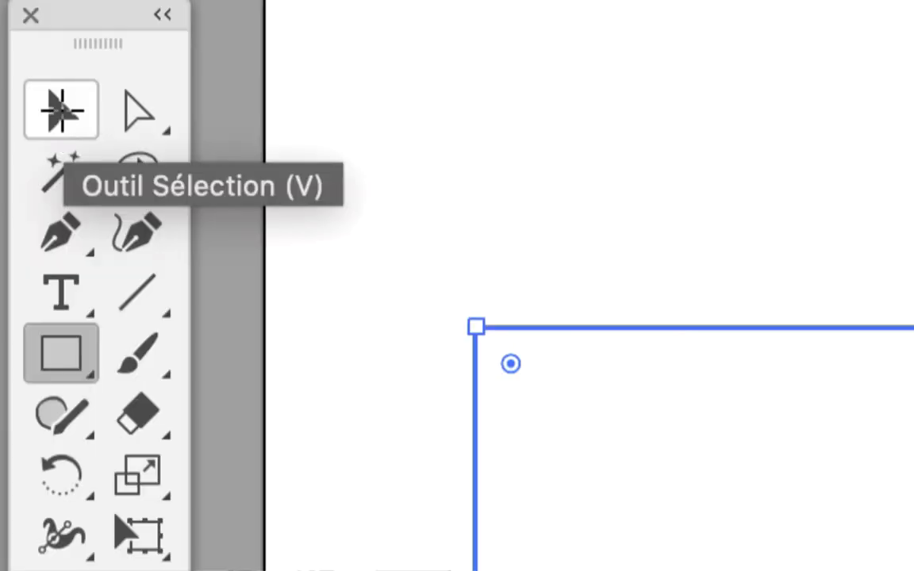
Step: Deselect the rectangle with the Selection tool and select it again by its edge
left_click(62, 111)
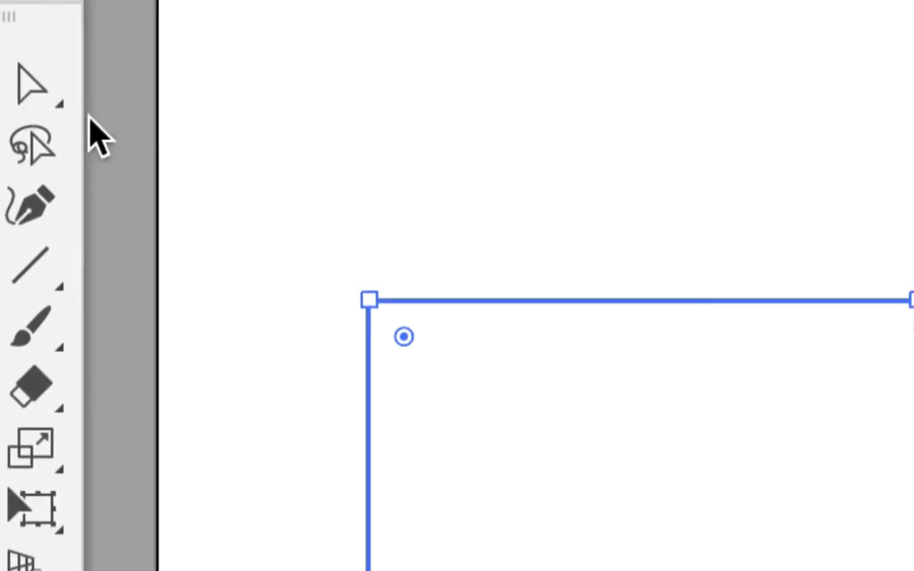
left_click(131, 127)
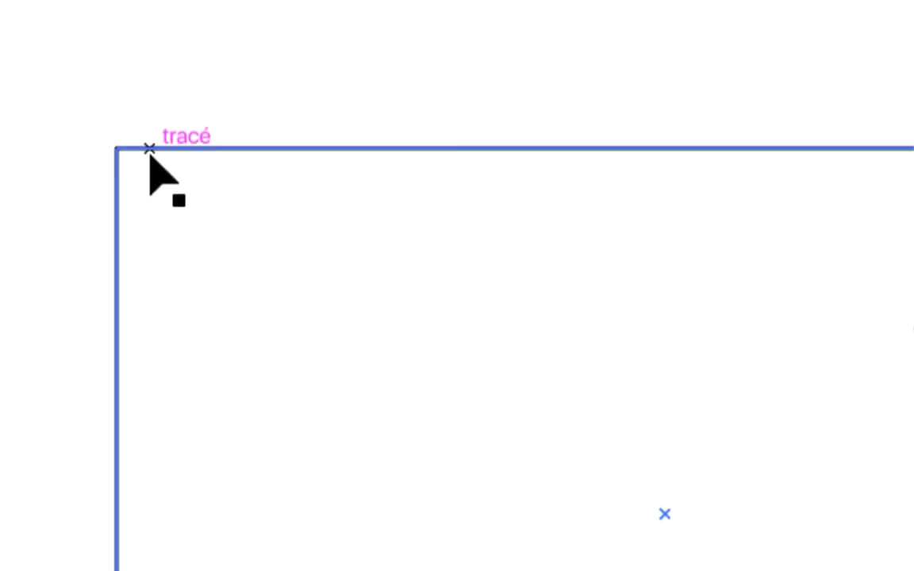
left_click(149, 154)
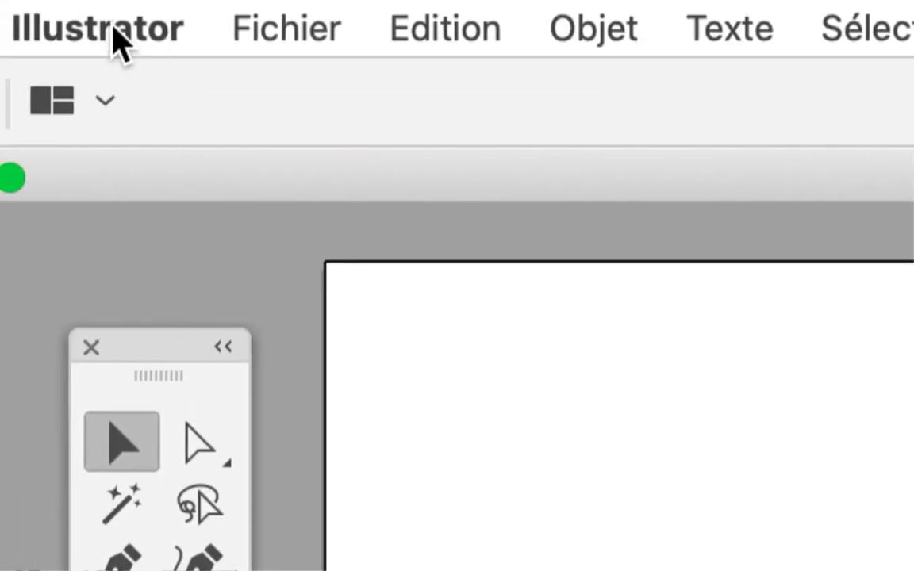
Step: Open the unit preferences and choose Millimètres as the general unit
left_click(117, 31)
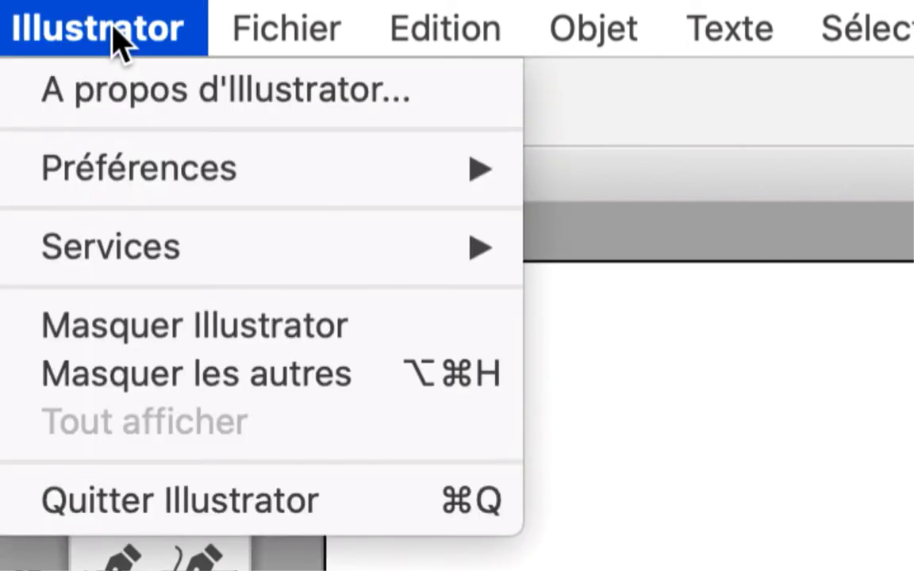
mouse_move(119, 167)
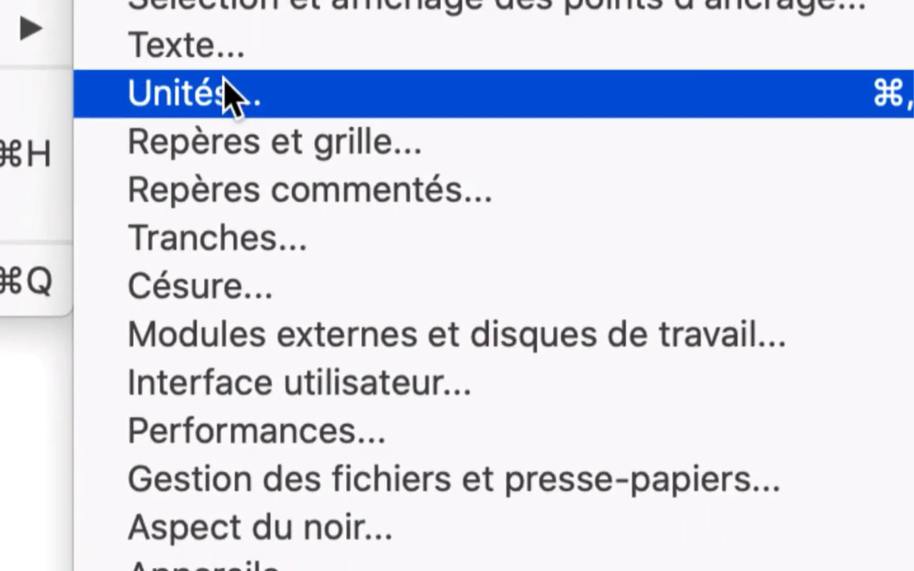
left_click(266, 95)
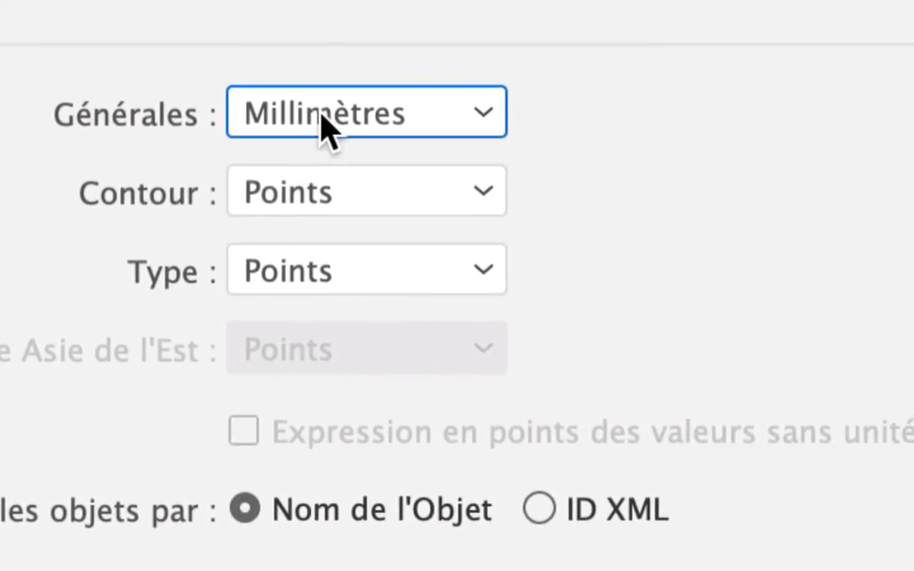
left_click(332, 89)
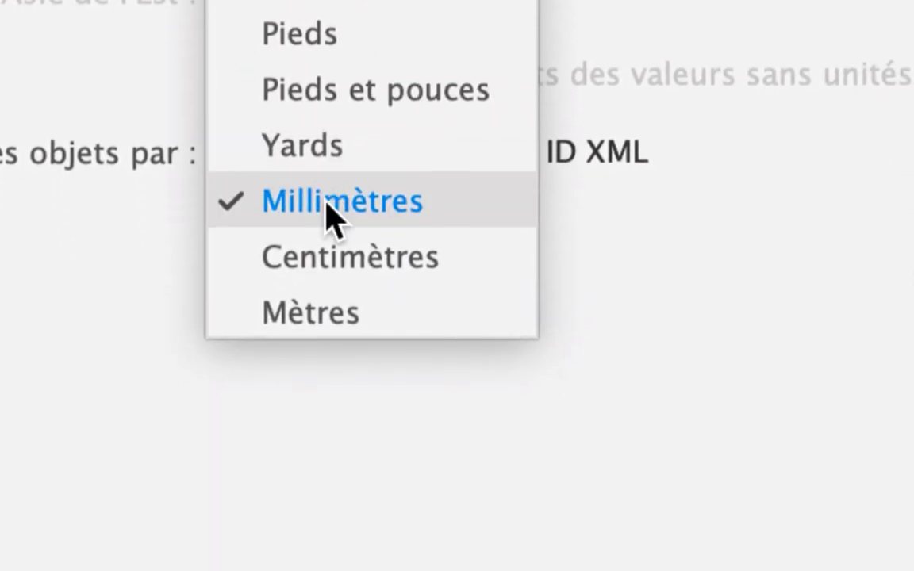
left_click(332, 201)
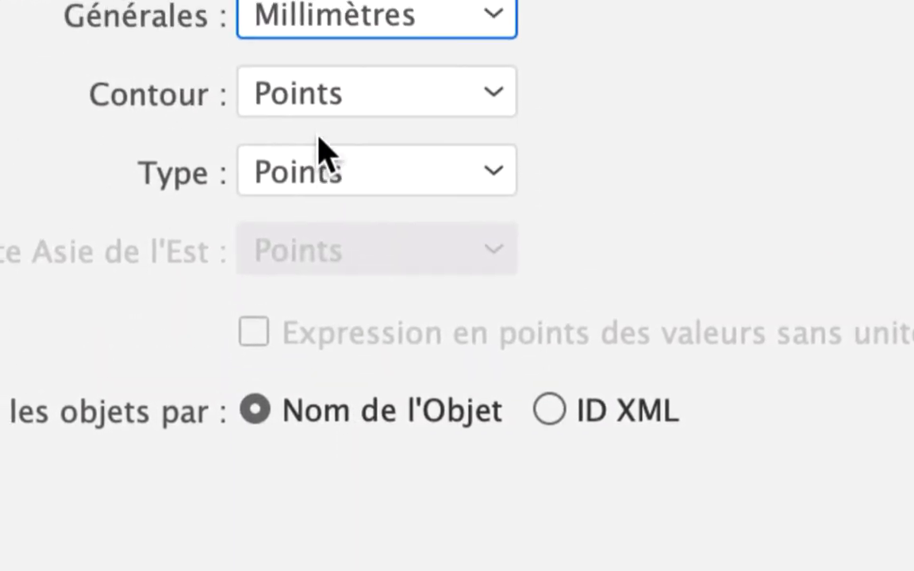
Step: Try Points as the general unit, set it back to Millimètres and apply the unit preferences
left_click(319, 121)
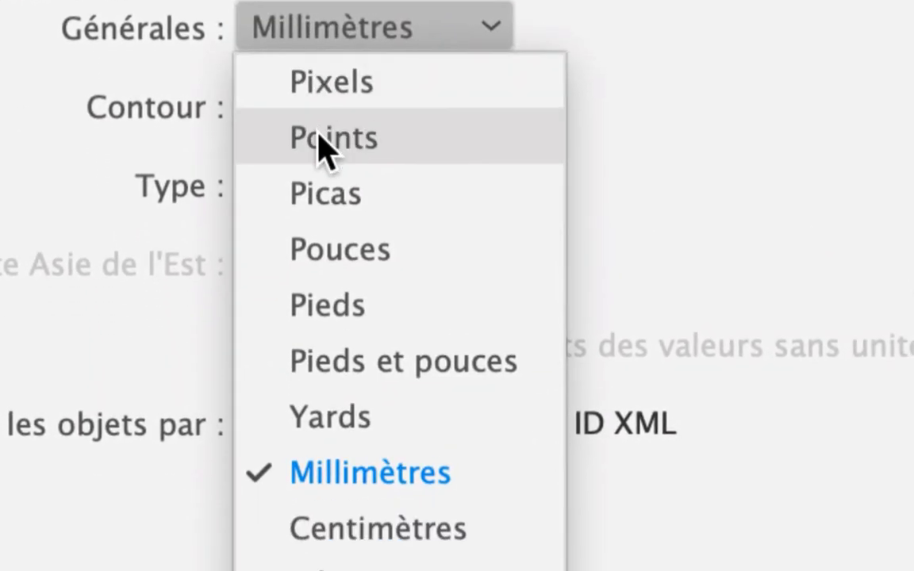
left_click(332, 230)
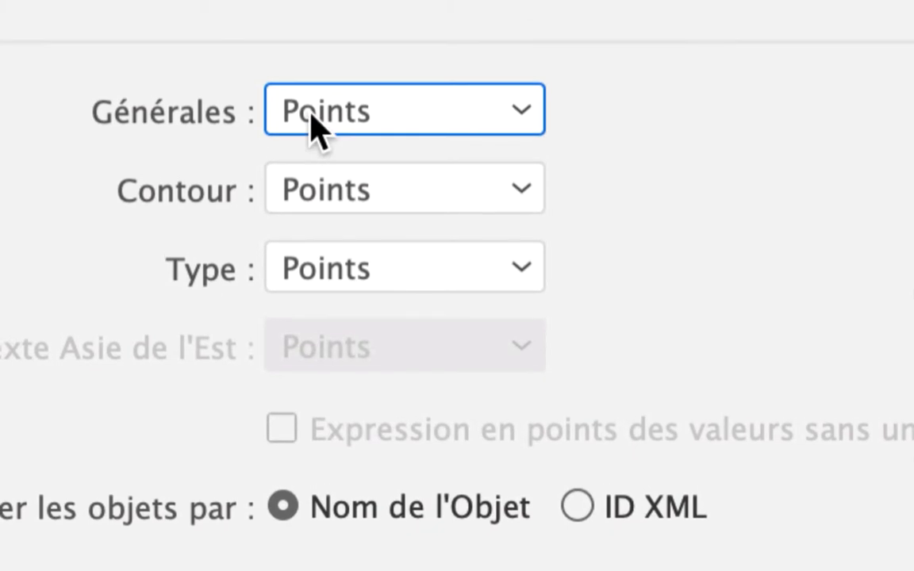
left_click(314, 127)
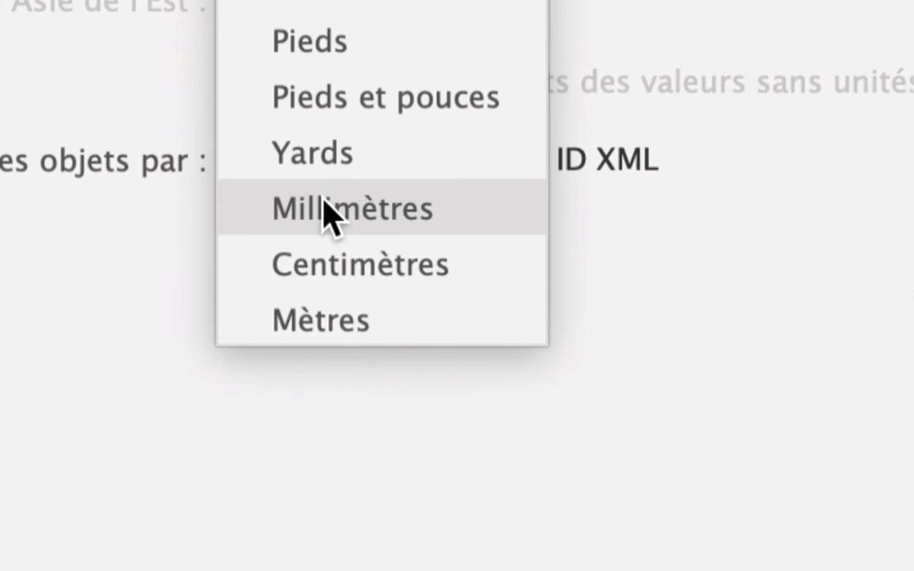
left_click(330, 233)
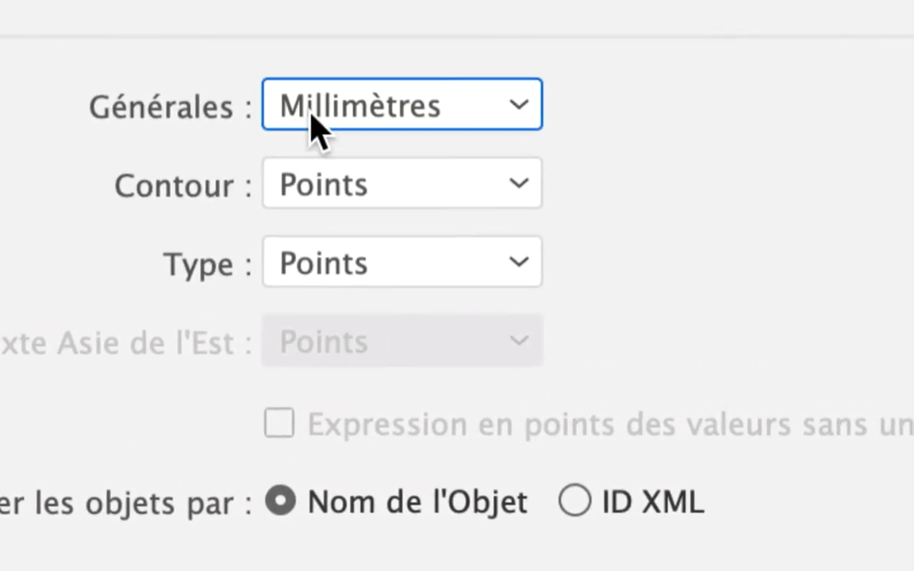
left_click(311, 111)
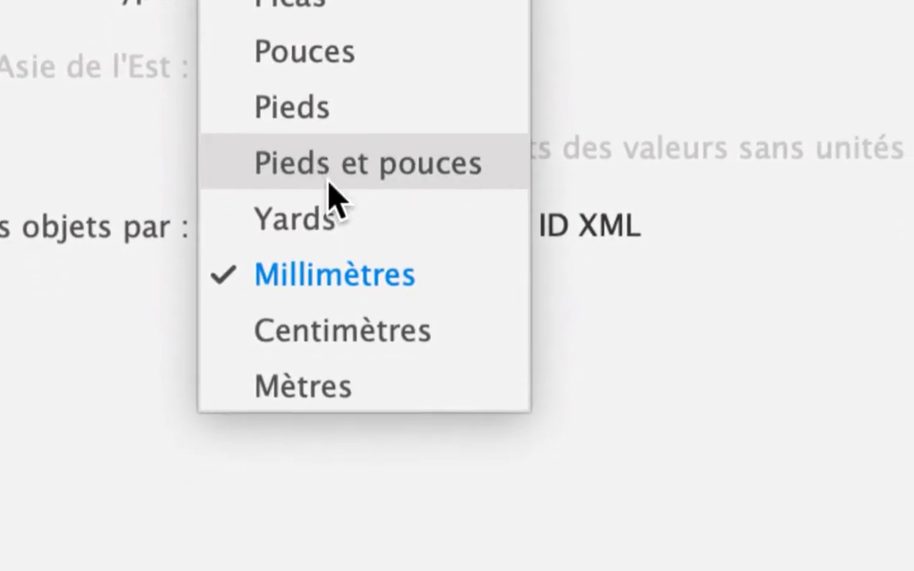
left_click(424, 426)
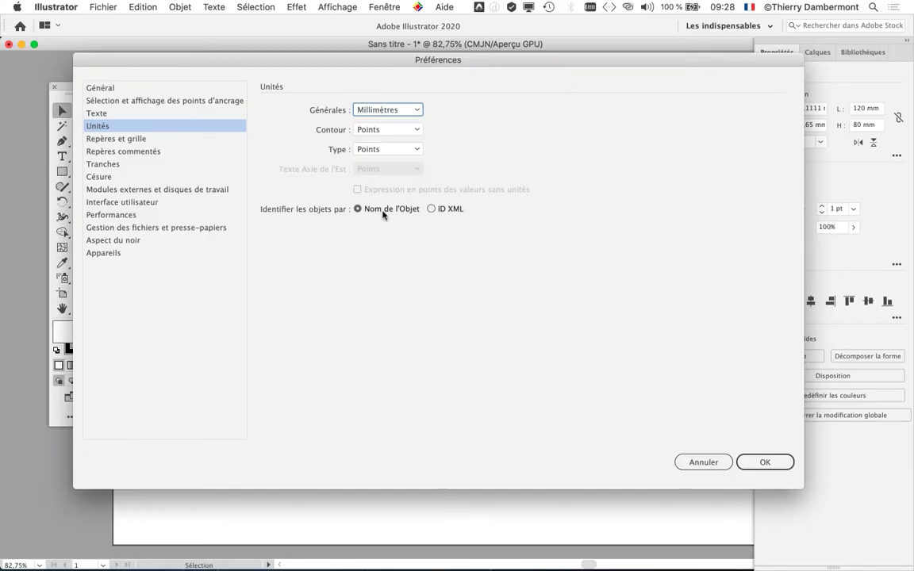
left_click(761, 461)
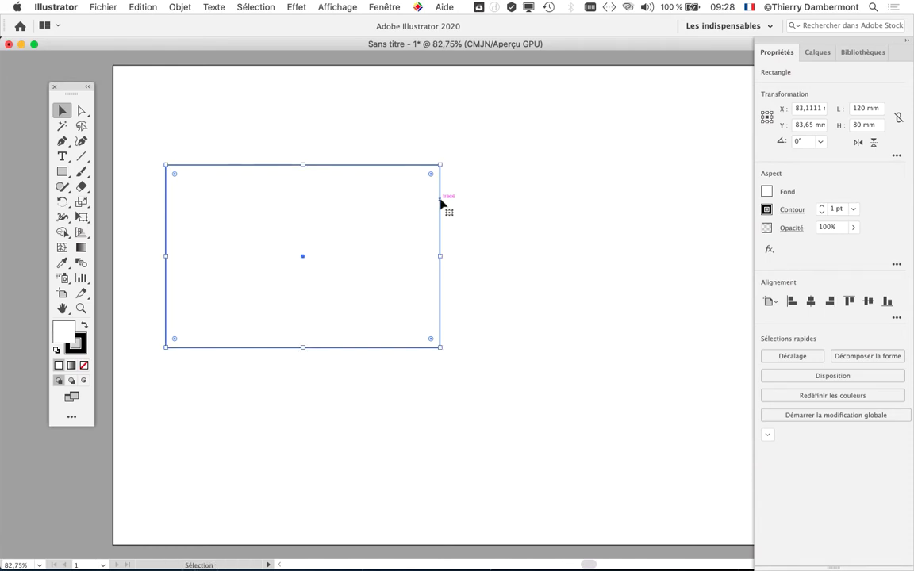
Step: Display the Contrôle bar above the document window
key("alt+super")
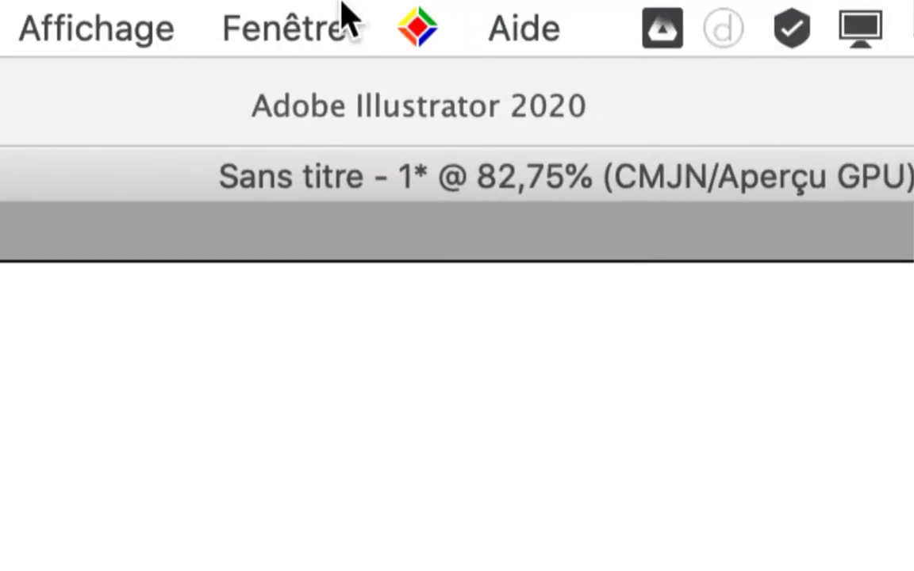
left_click(344, 6)
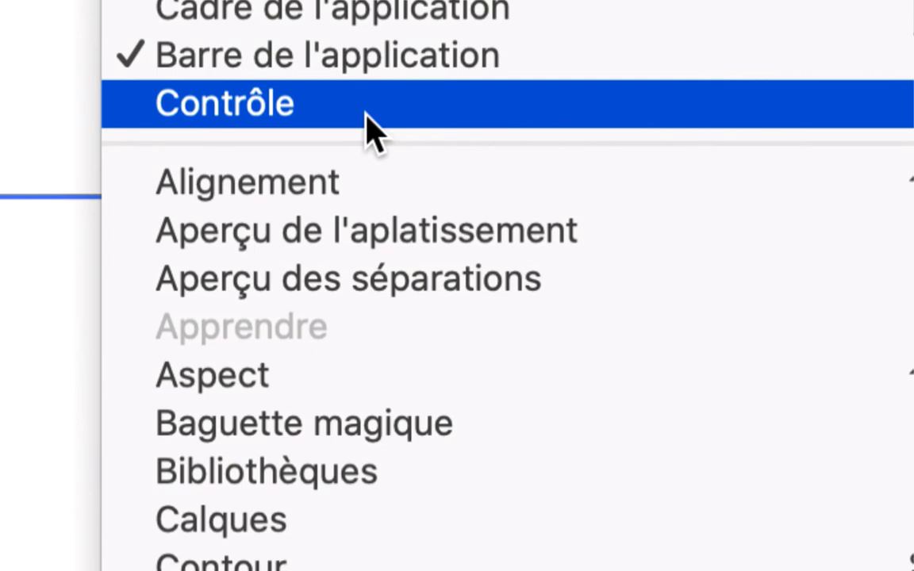
left_click(367, 115)
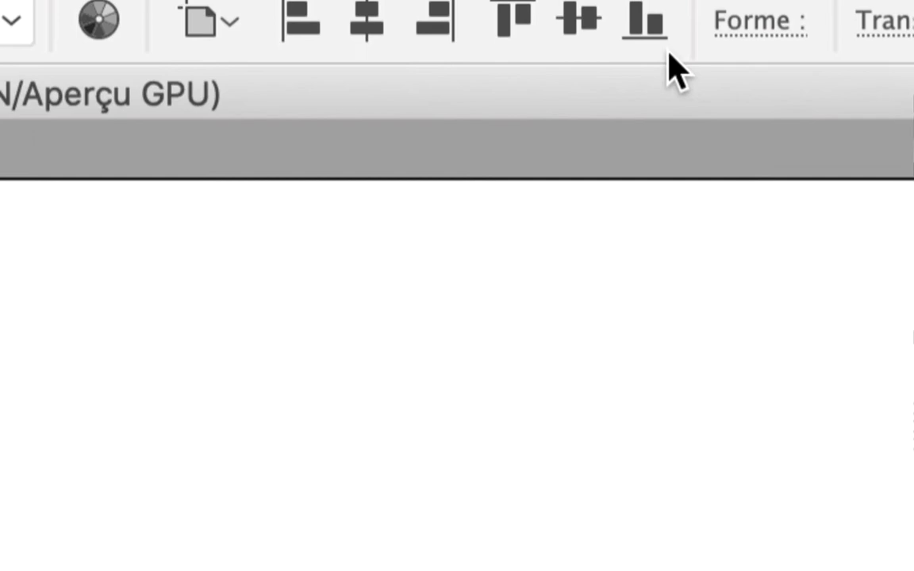
Step: Examine the rectangle's transform values from the Contrôle bar, deselecting and reselecting the rectangle to check them again
left_click(725, 46)
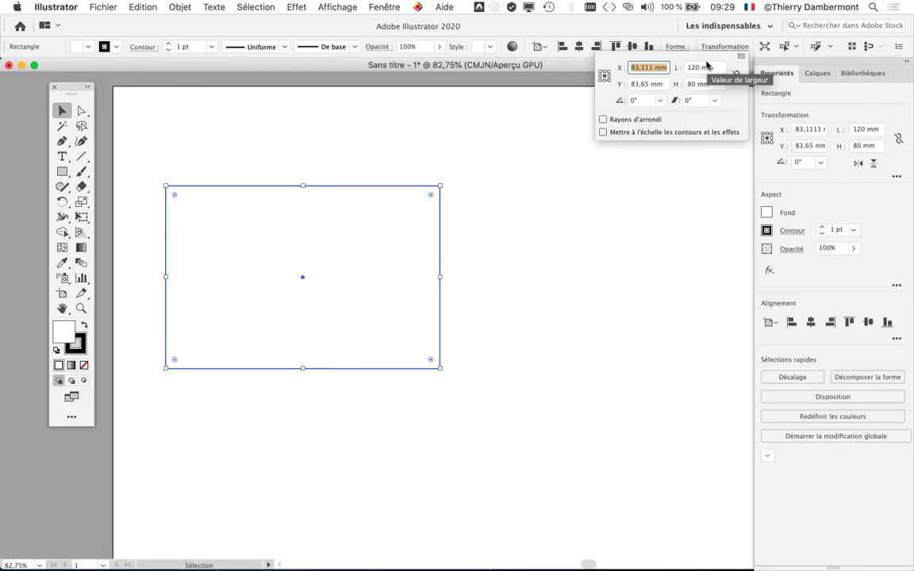
left_click(638, 28)
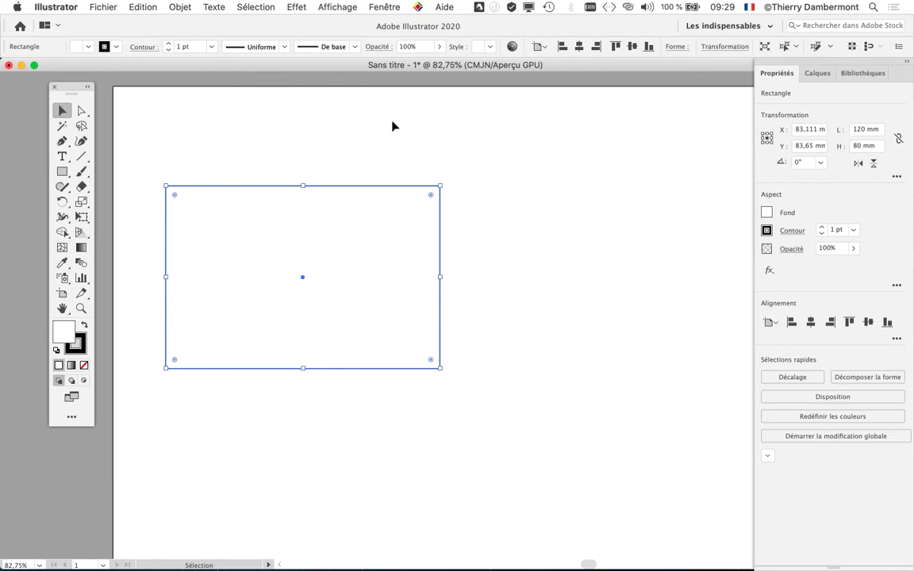
left_click(246, 151)
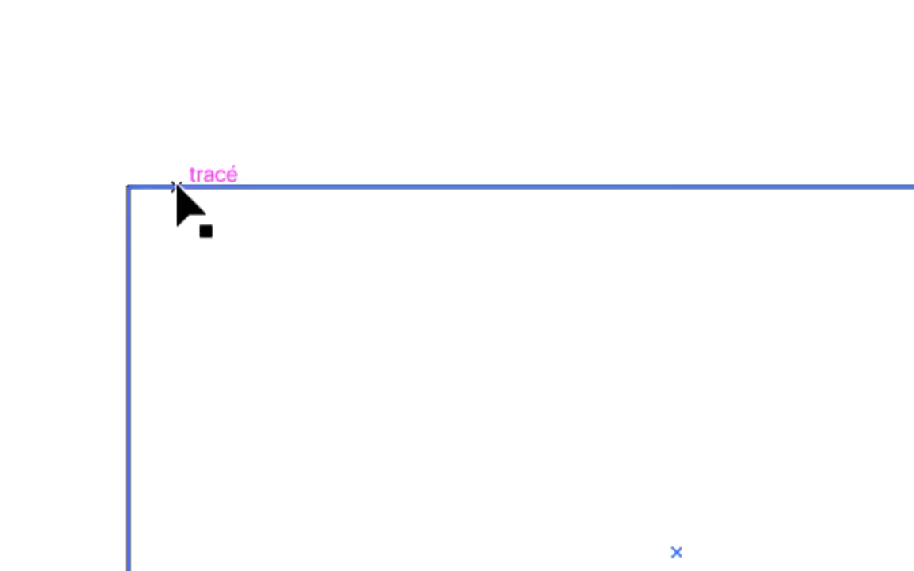
left_click(177, 186)
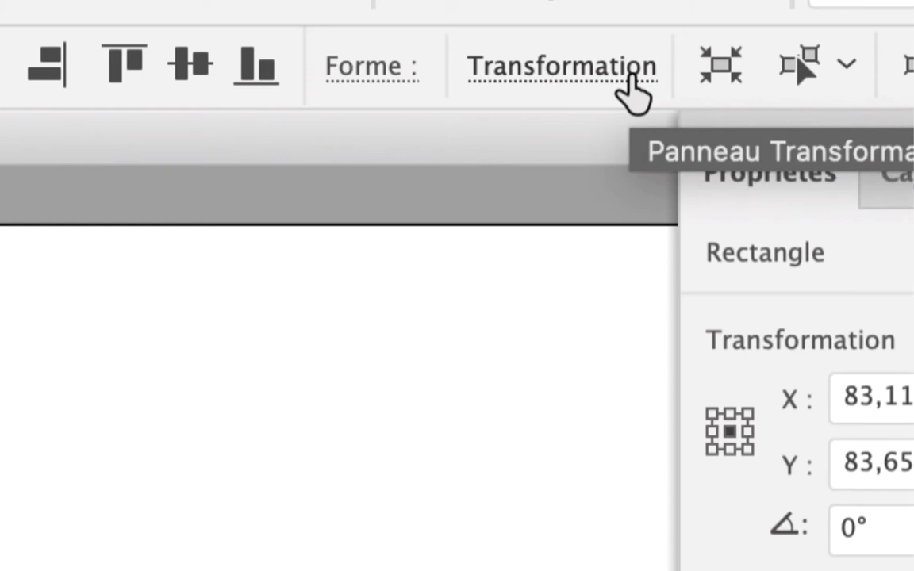
left_click(633, 89)
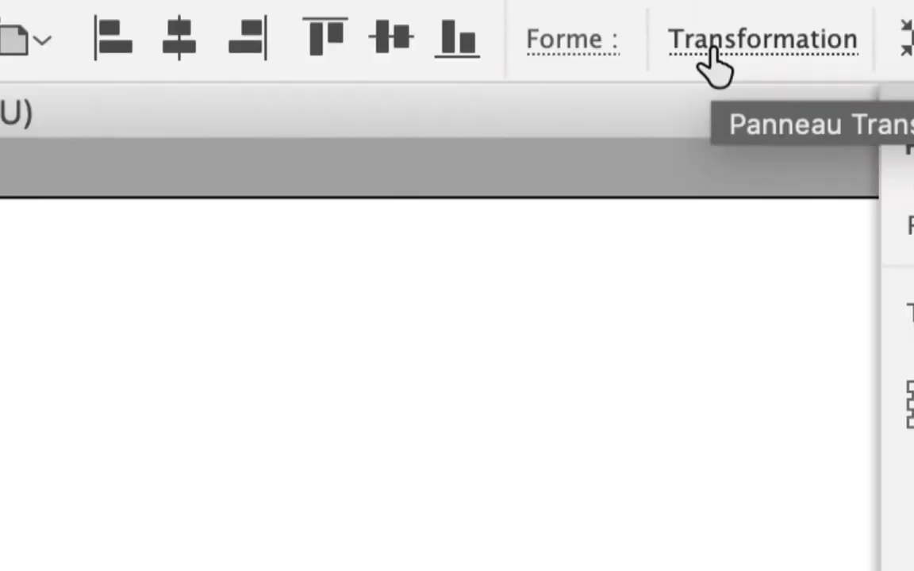
left_click(717, 65)
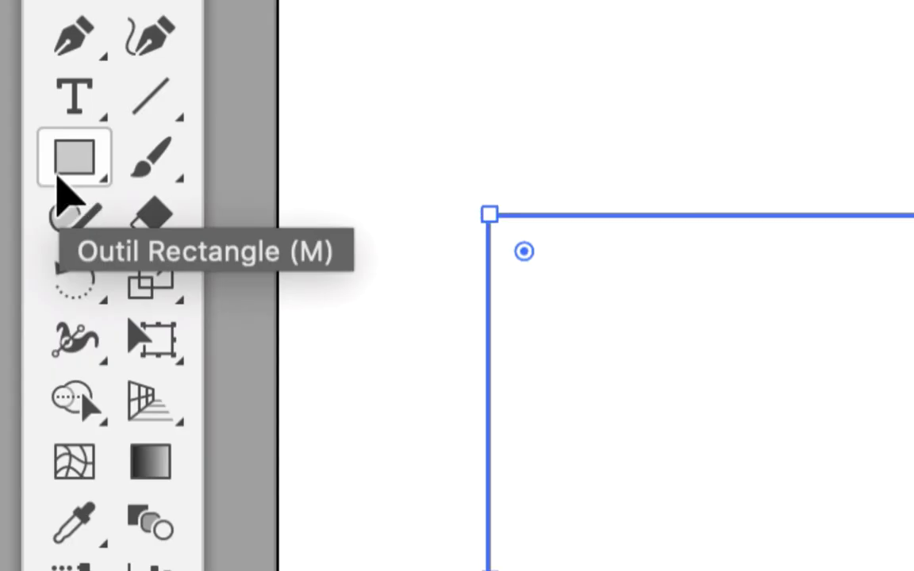
Step: Draw a 40 × 40 mm rectangle by exact dimensions in the empty area beside the large rectangle
left_click(57, 178)
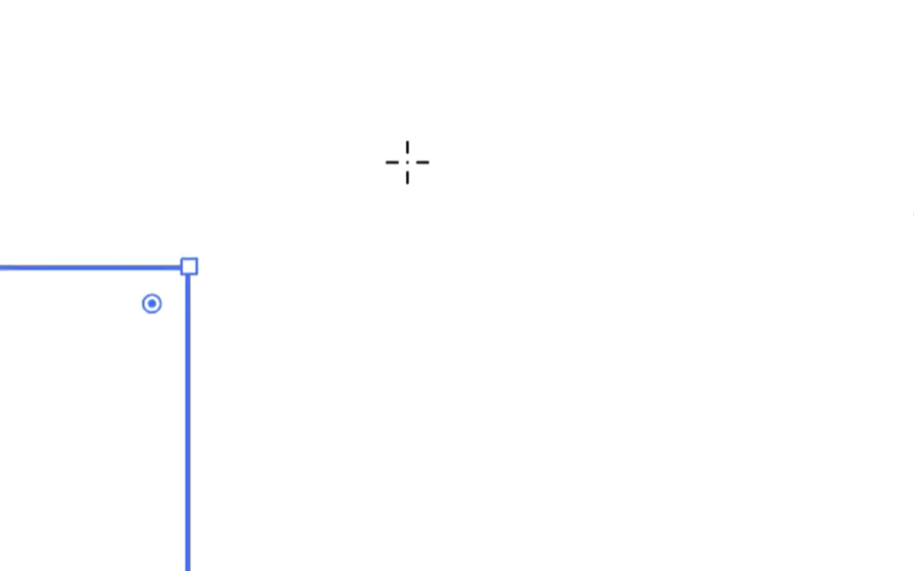
left_click(402, 162)
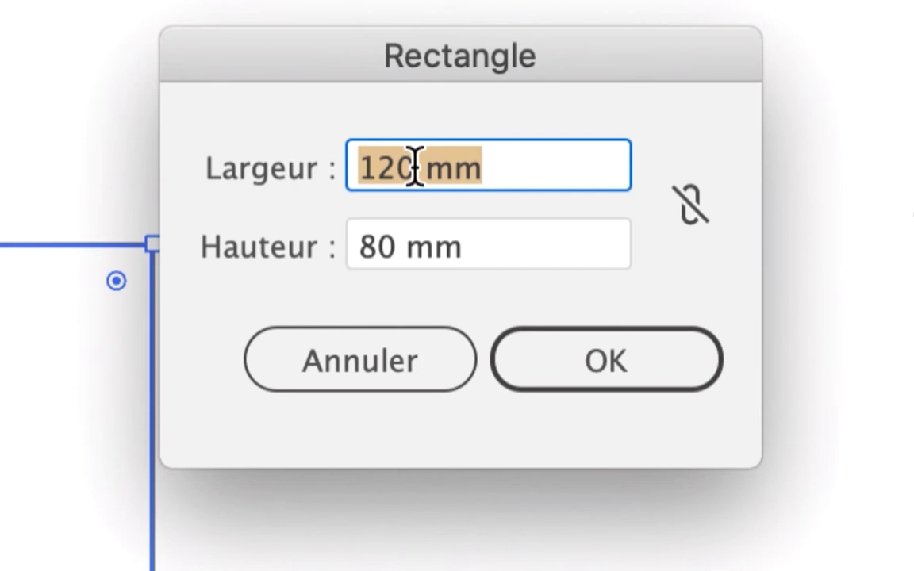
type("40")
key("Tab")
type("40")
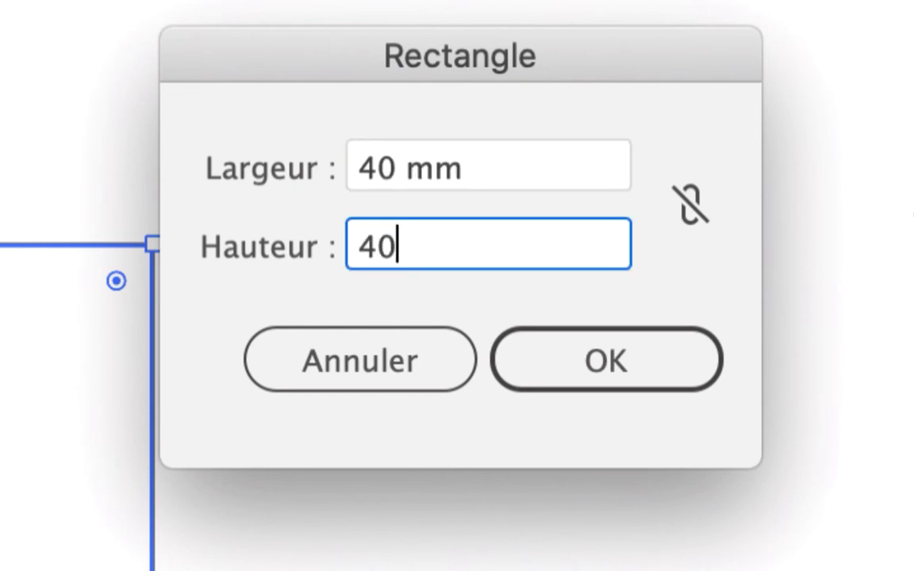
key("Tab")
left_click(596, 346)
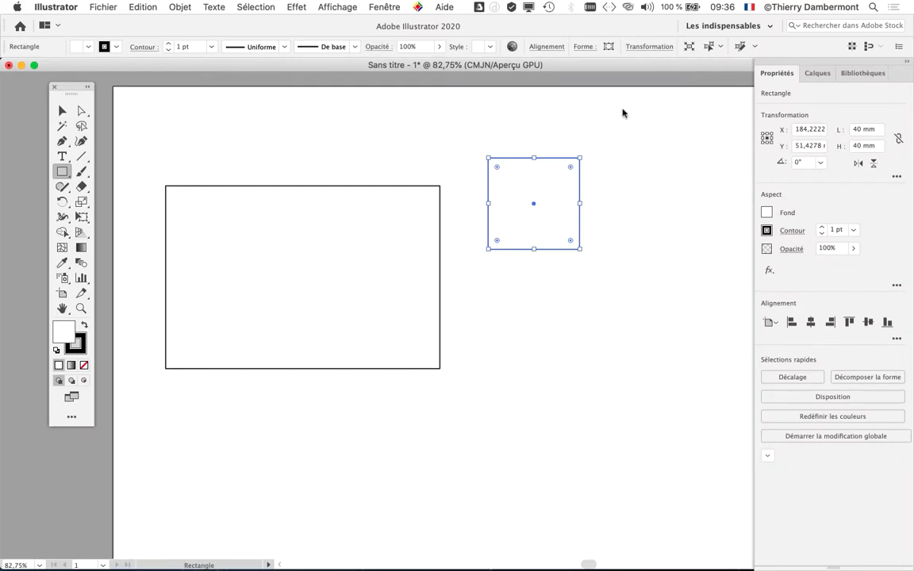
Step: Display the system keyboard viewer, hide all panels, close the viewer and show the panels again
left_click(748, 7)
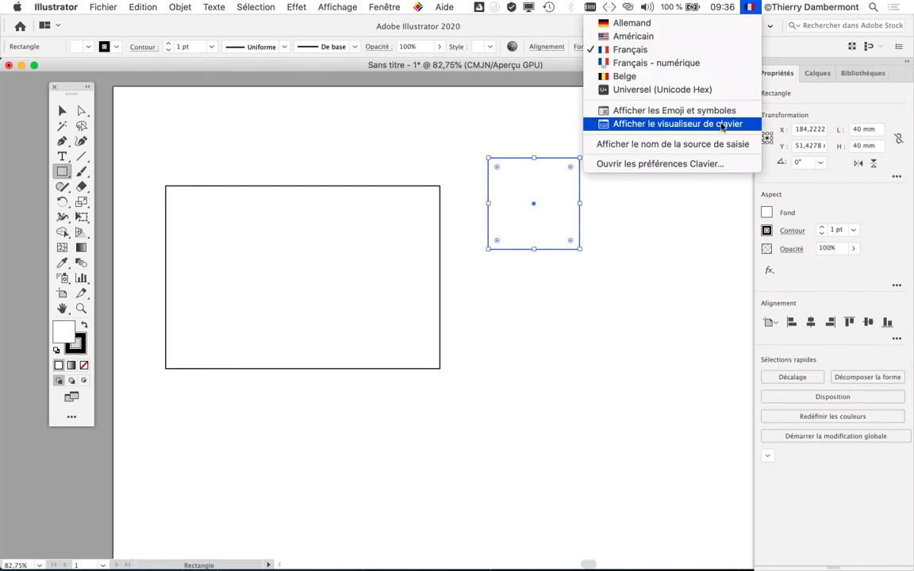
left_click(649, 116)
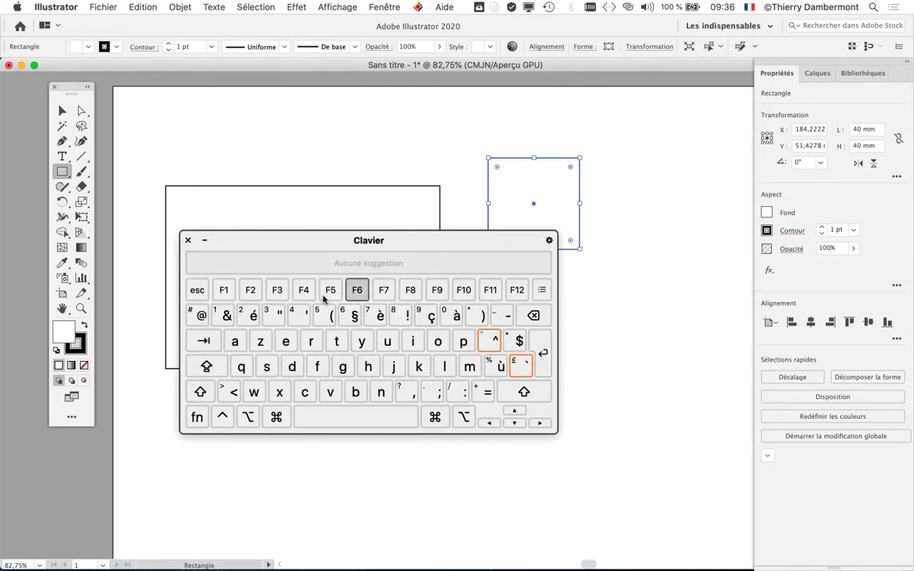
key("alt+super")
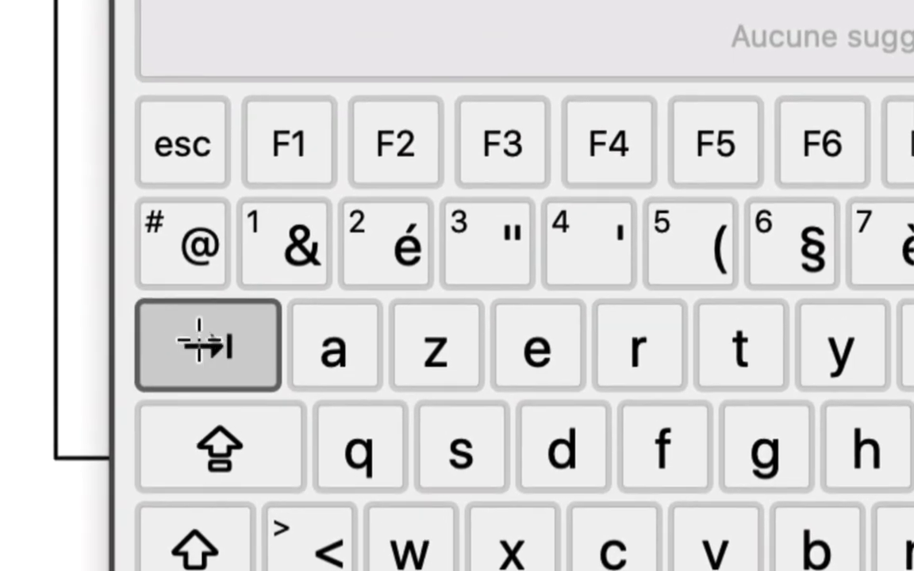
key("alt+super+8")
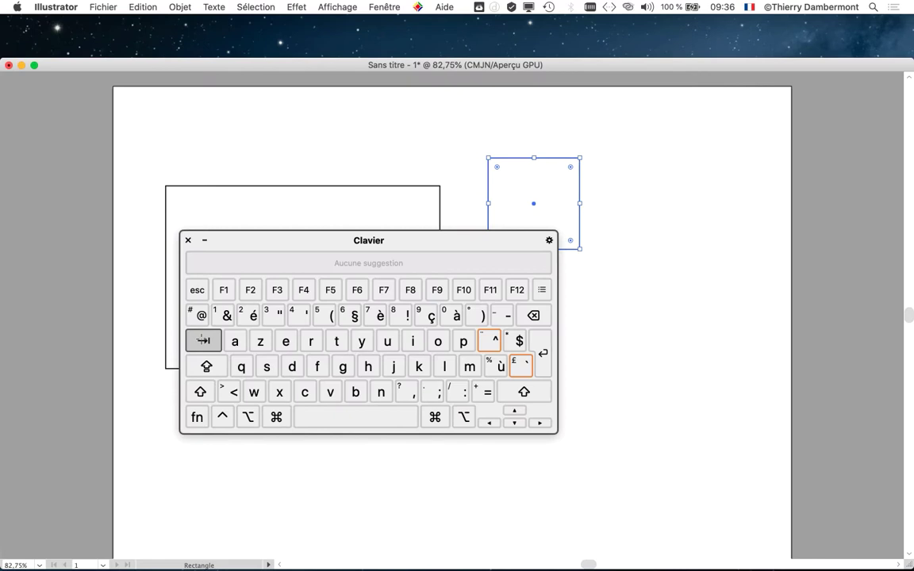
left_click(187, 240)
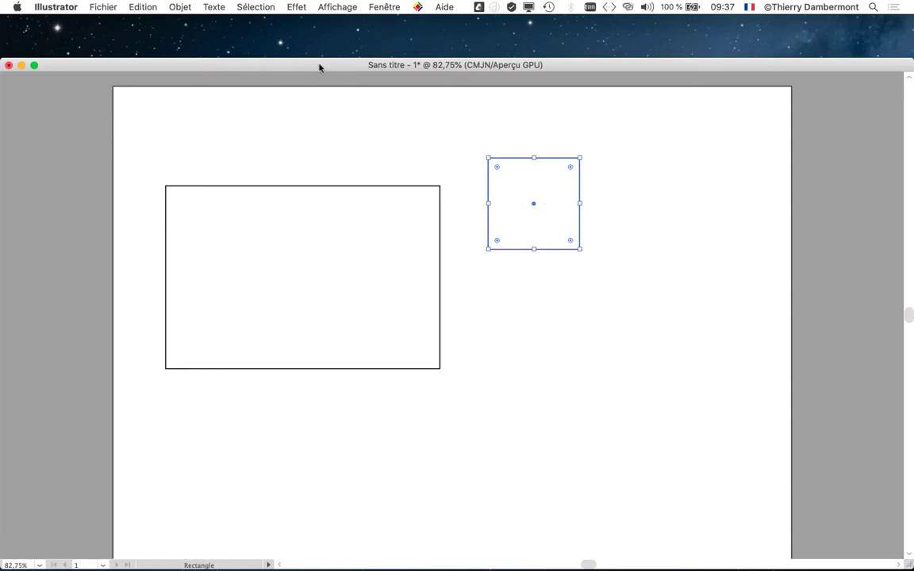
key("Tab")
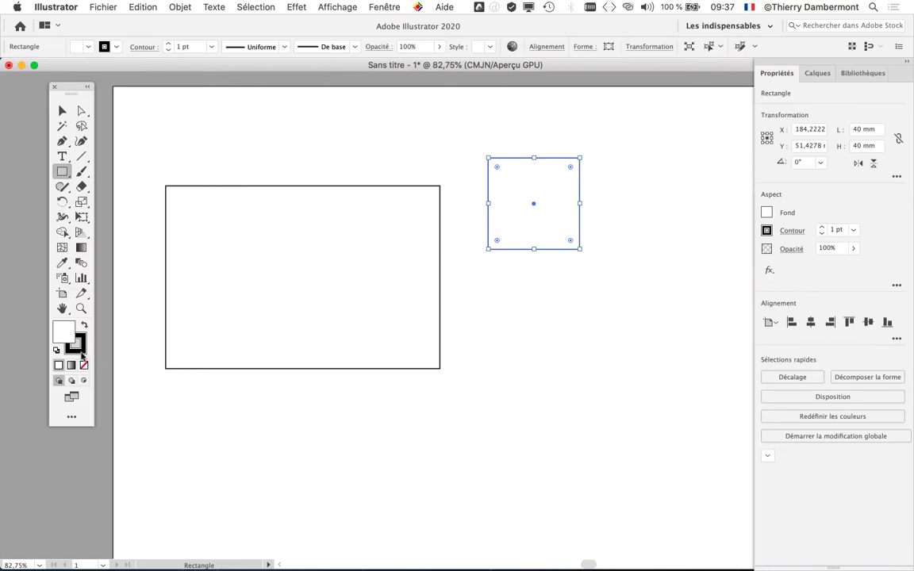
Step: Reposition the floating tools panel near the artboard's edge, hiding and redisplaying all panels once between moves
left_click_drag(161, 90, 76, 92)
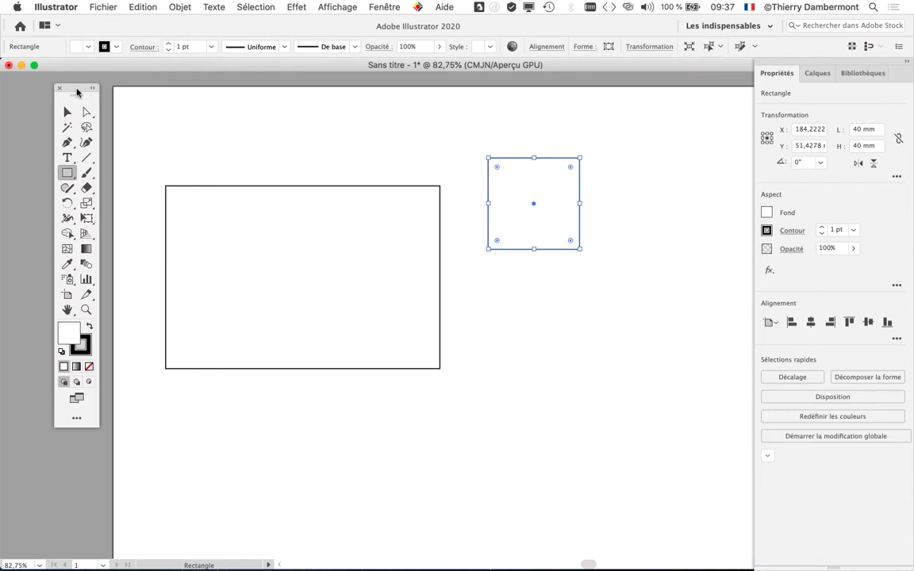
key("Tab")
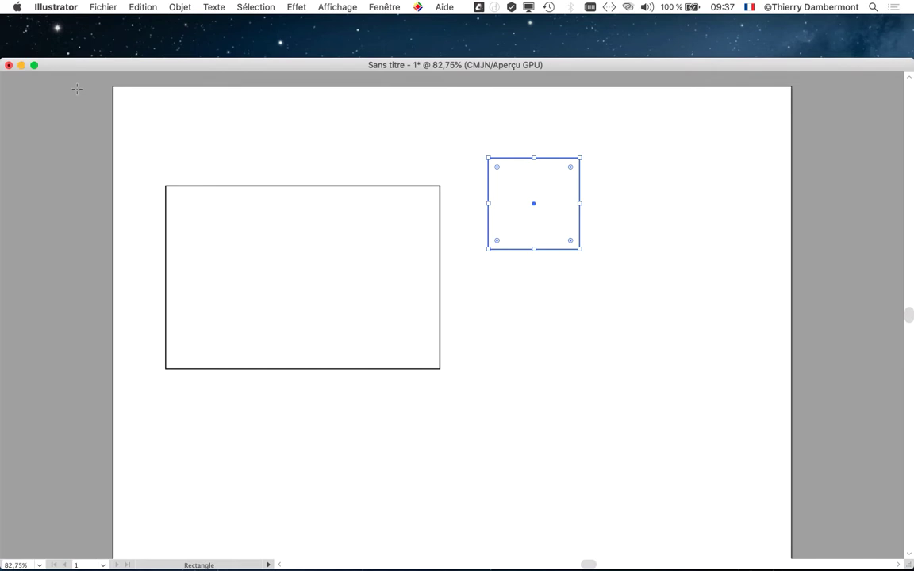
key("Tab")
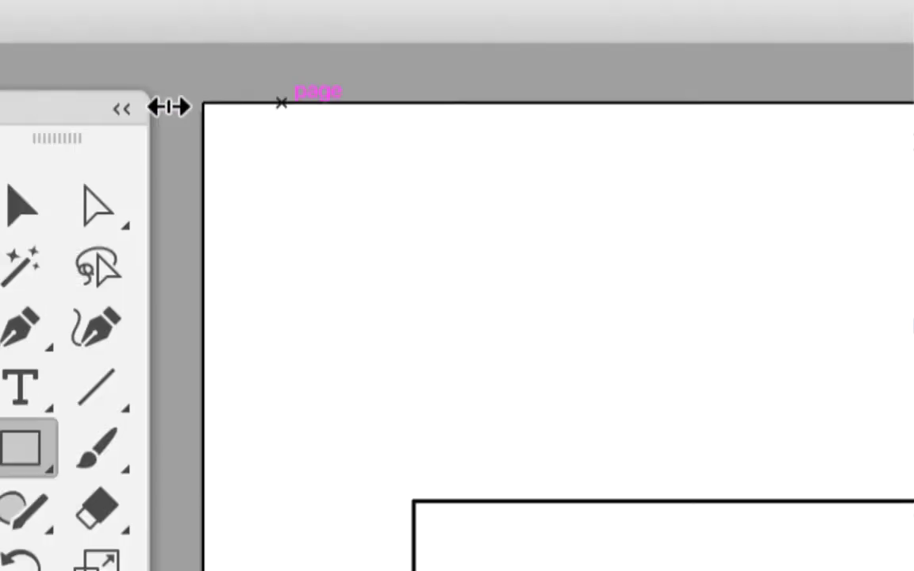
left_click_drag(61, 117, 0, 182)
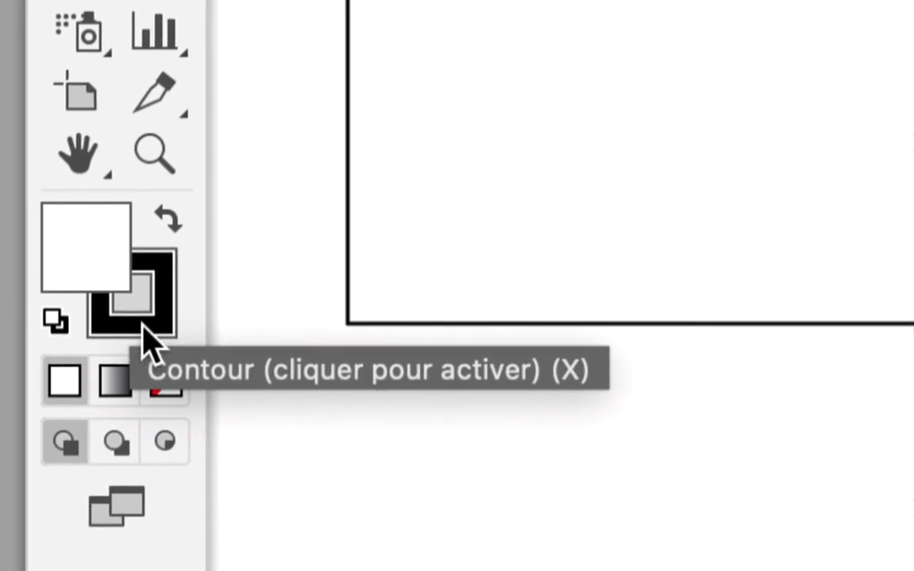
Step: Remove the stroke from the 40 mm square and deselect it
left_click(143, 332)
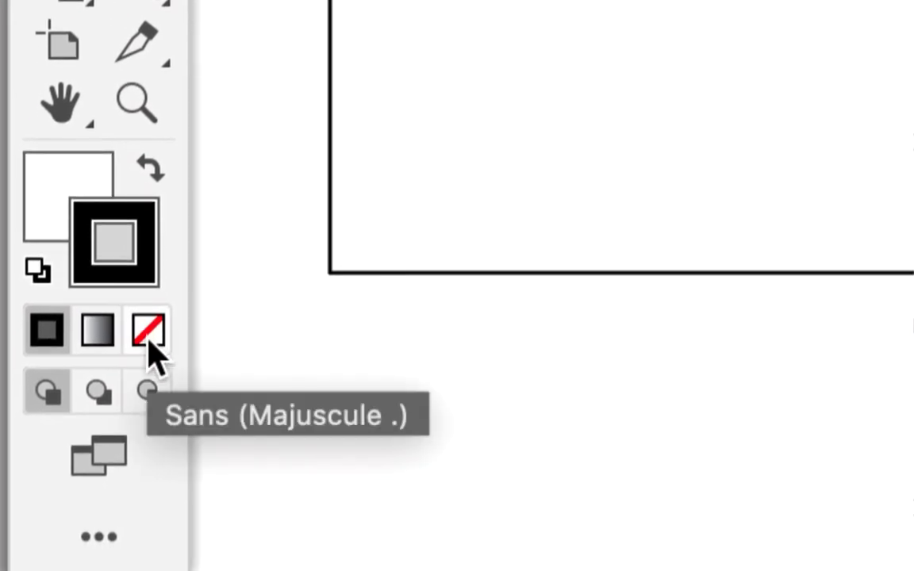
left_click(149, 333)
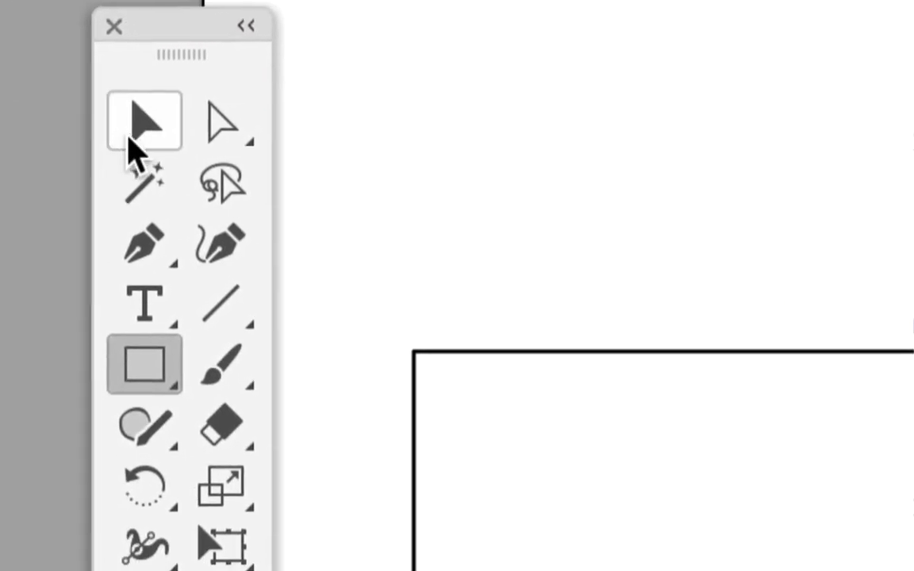
left_click(129, 137)
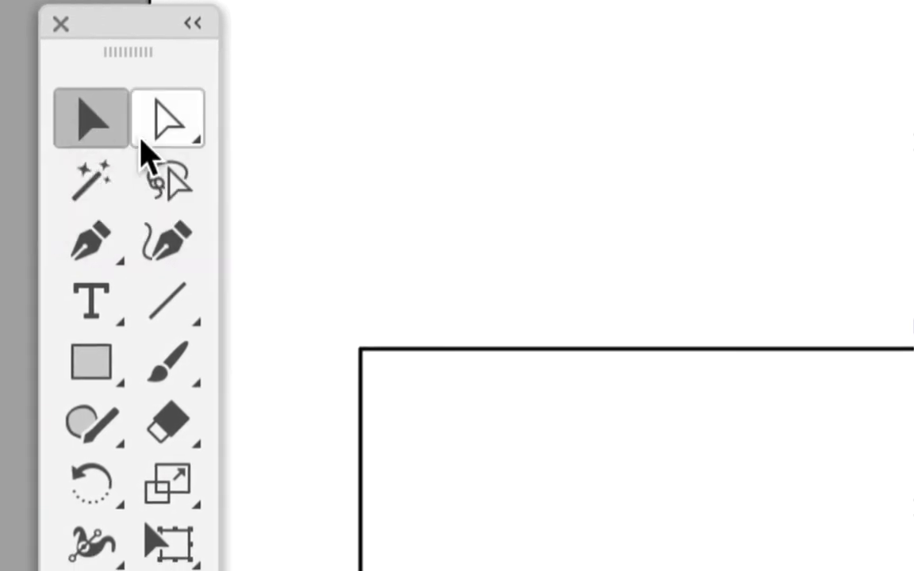
left_click(349, 181)
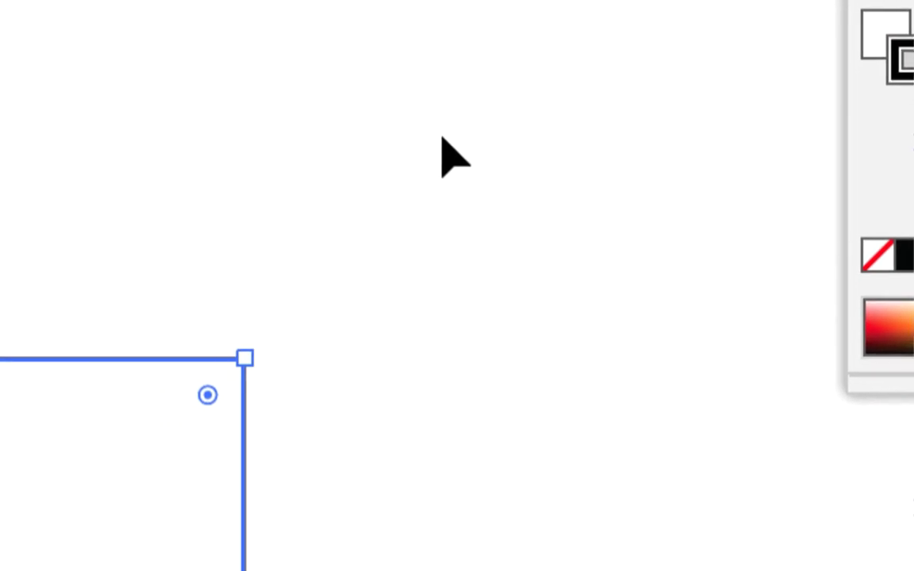
left_click(277, 139)
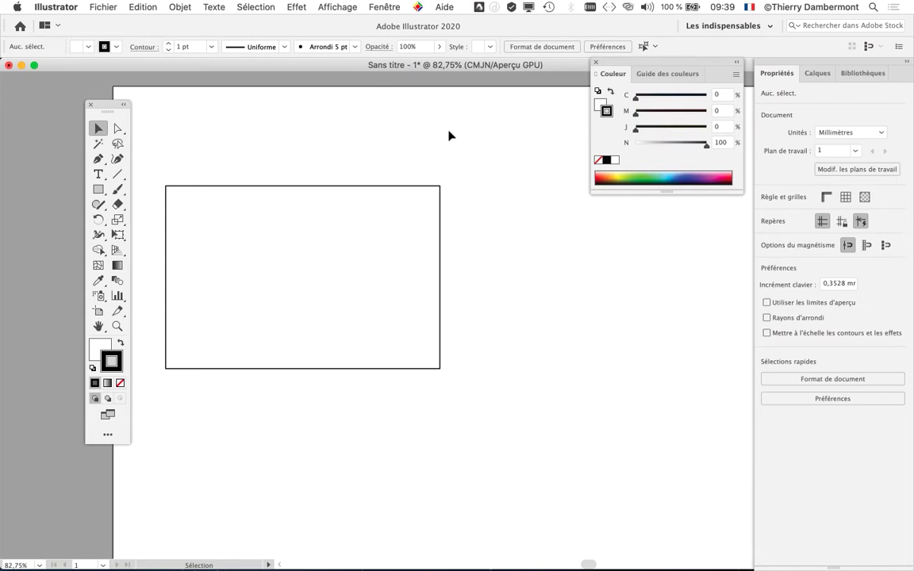
Step: Display the transparency grid to examine the strokeless square's fill, and hide the grid again
left_click(351, 5)
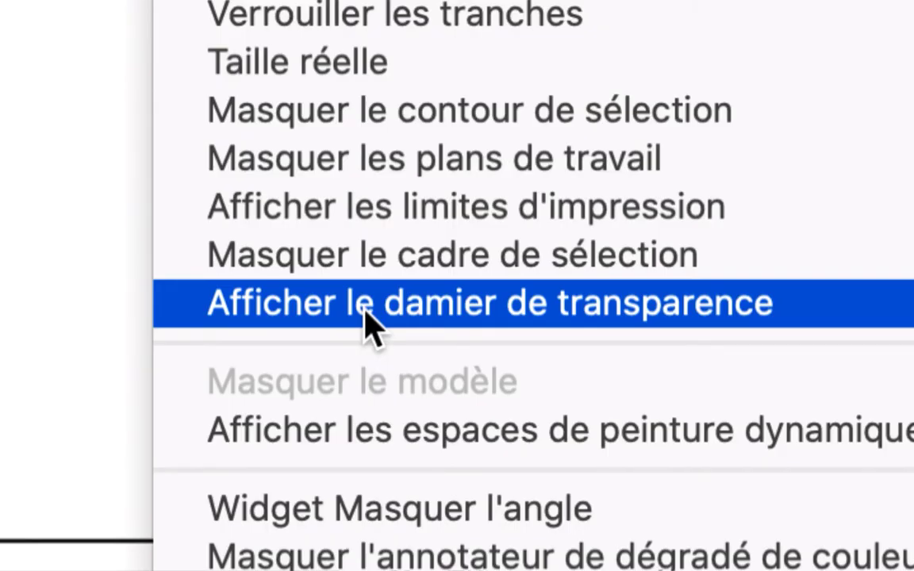
left_click(367, 322)
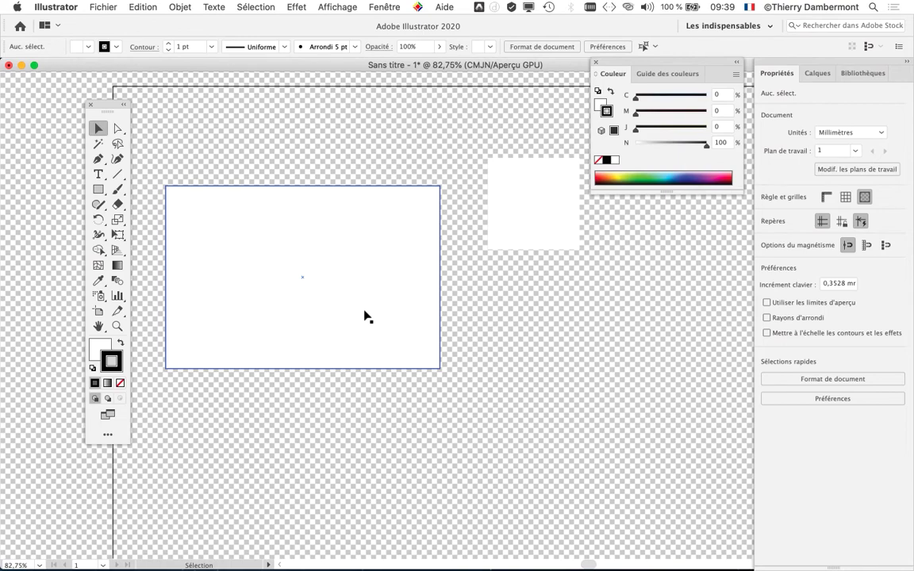
left_click(534, 233)
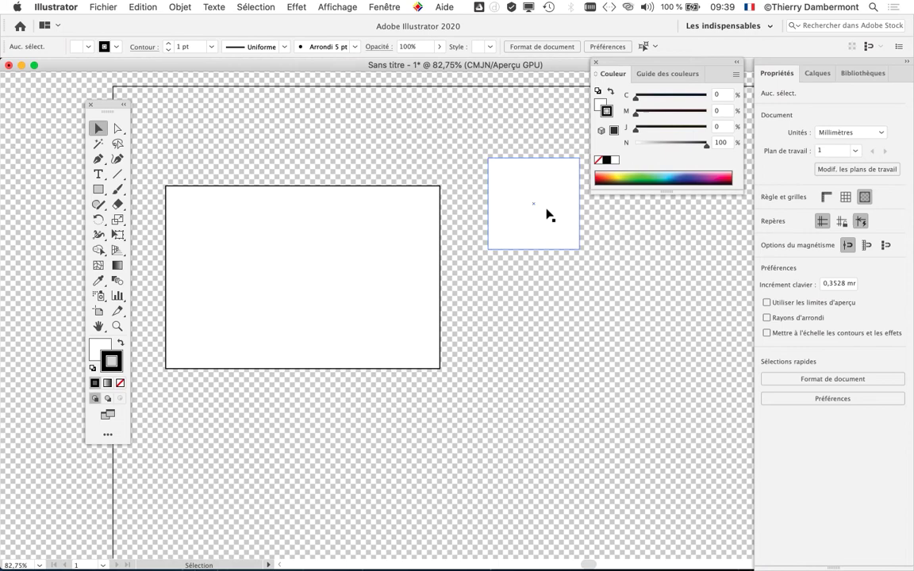
left_click(341, 6)
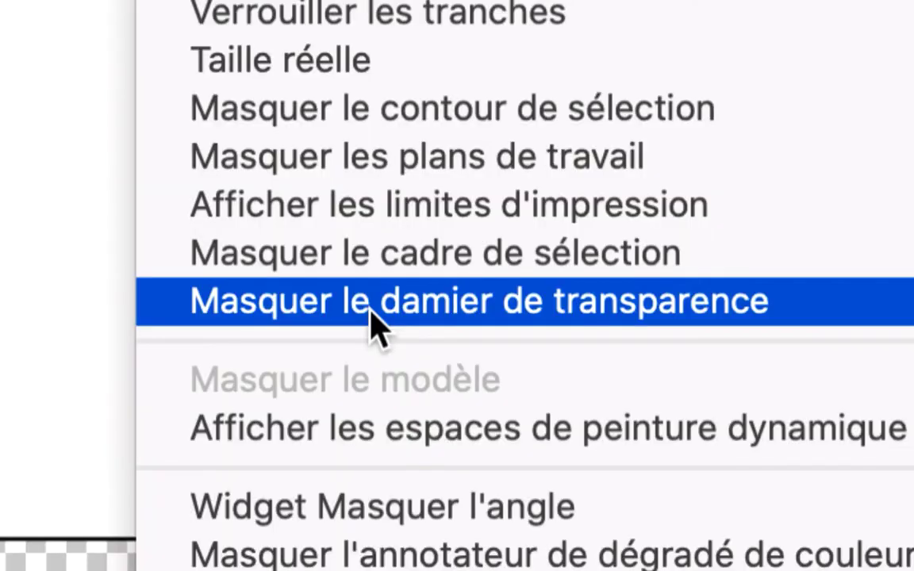
left_click(372, 309)
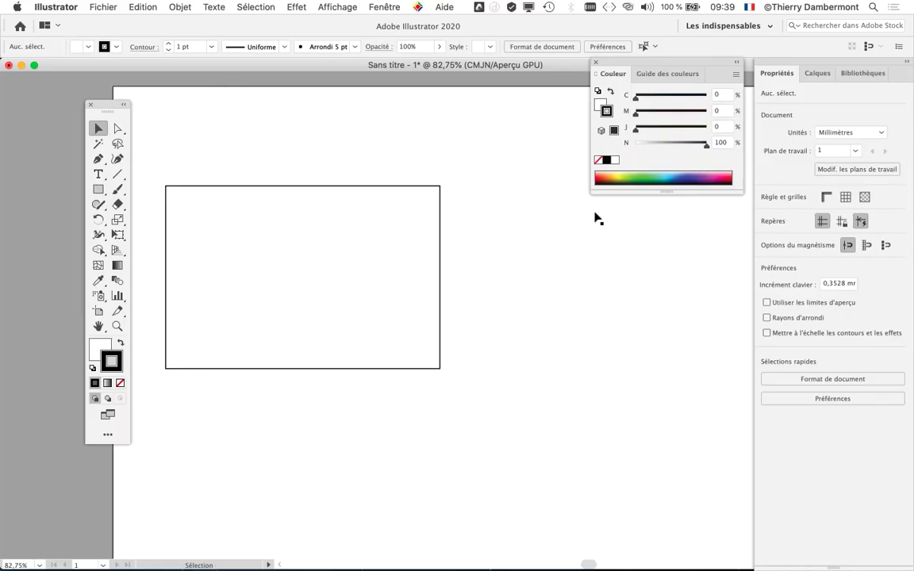
Step: Move the Couleur panel lower, and select the strokeless square by its edge in outline view before returning to preview
left_click_drag(646, 62, 698, 130)
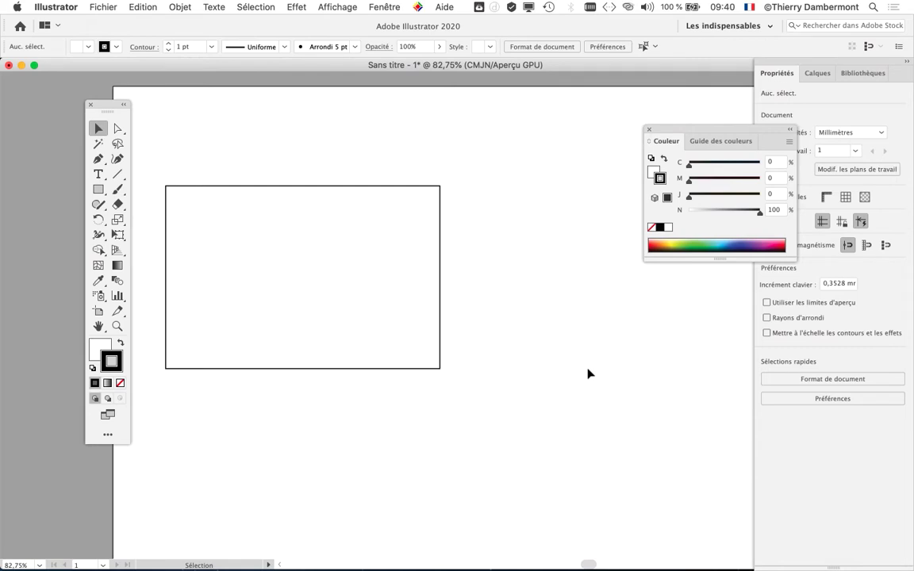
key("a")
key("super+y")
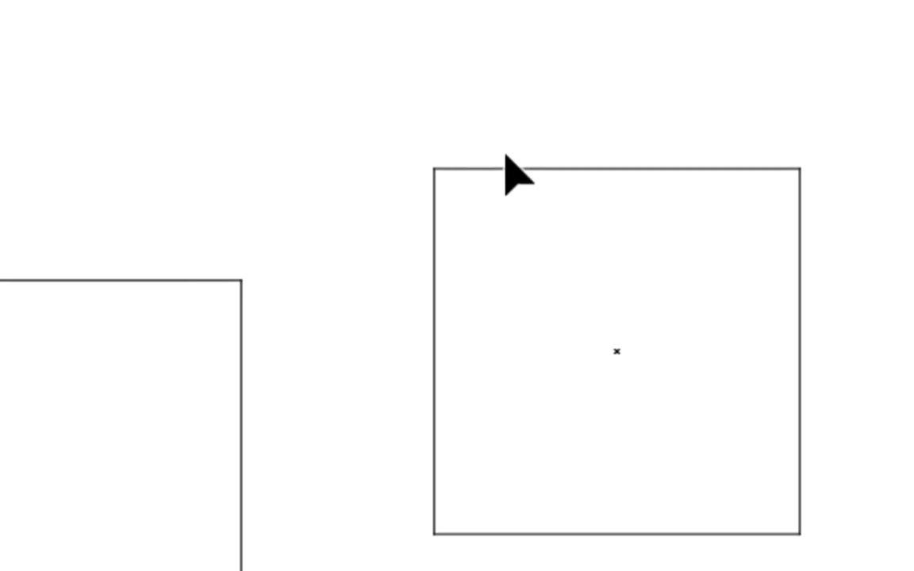
left_click(508, 175)
left_click(505, 126)
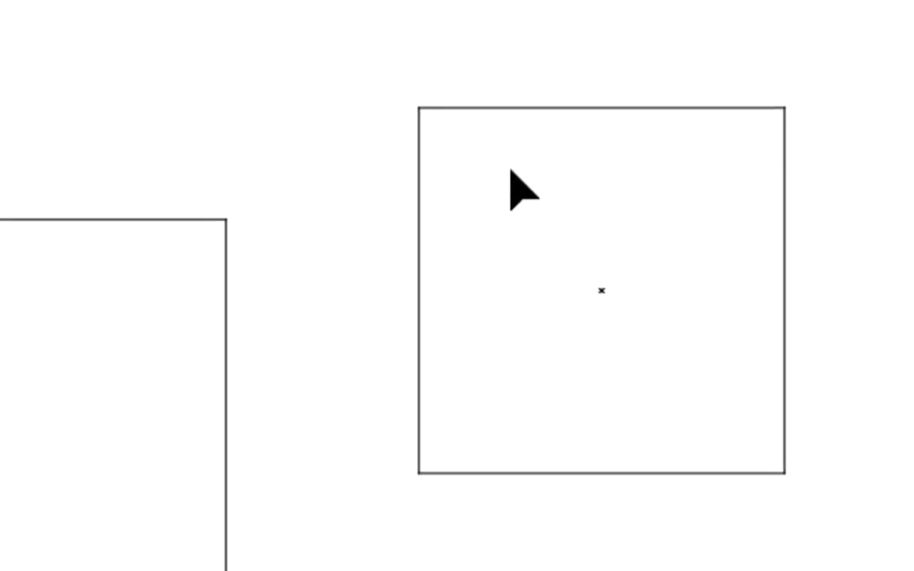
left_click(508, 168)
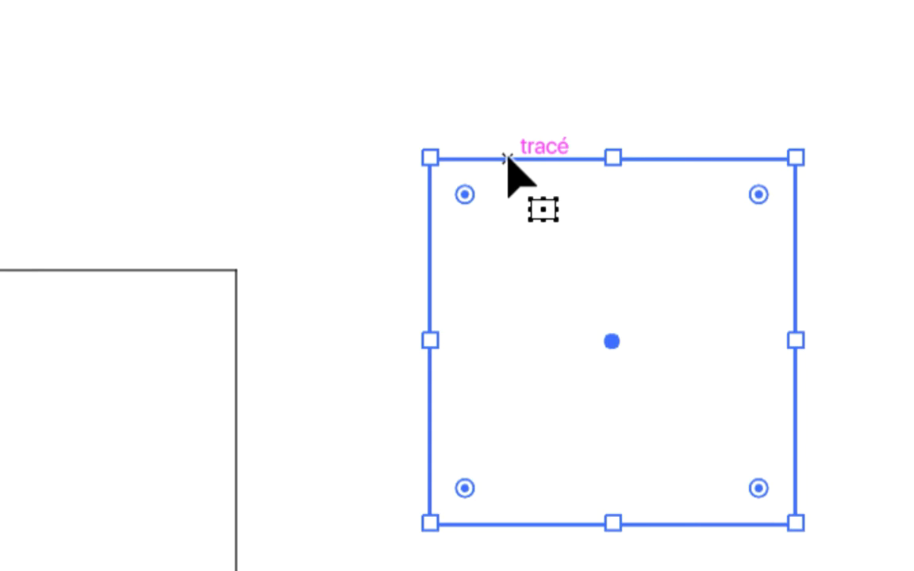
left_click(509, 159)
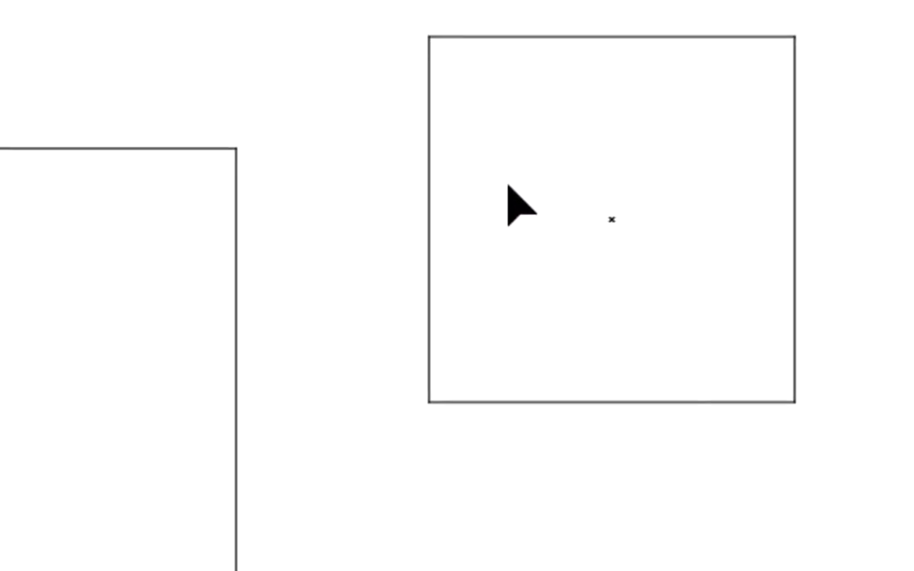
scroll(502, 157, "up", 3)
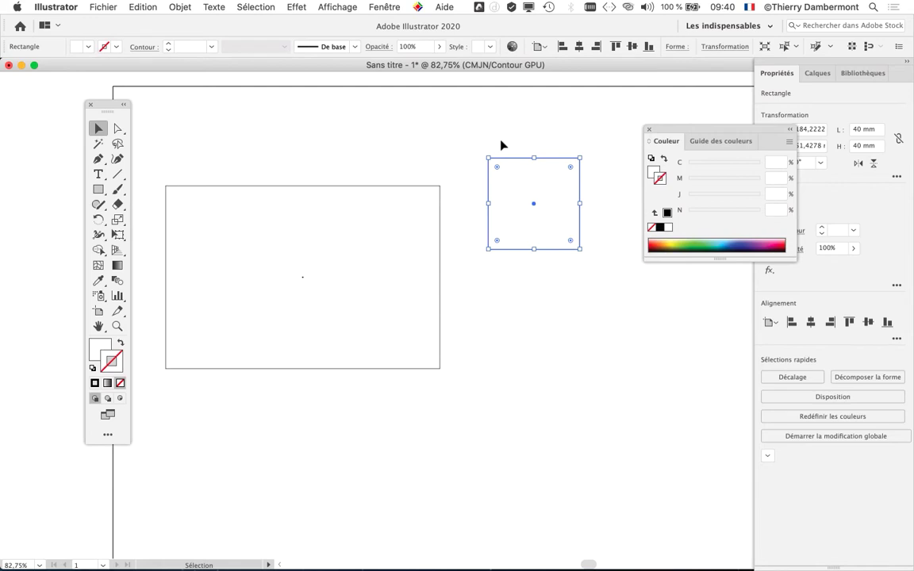
key("super+y")
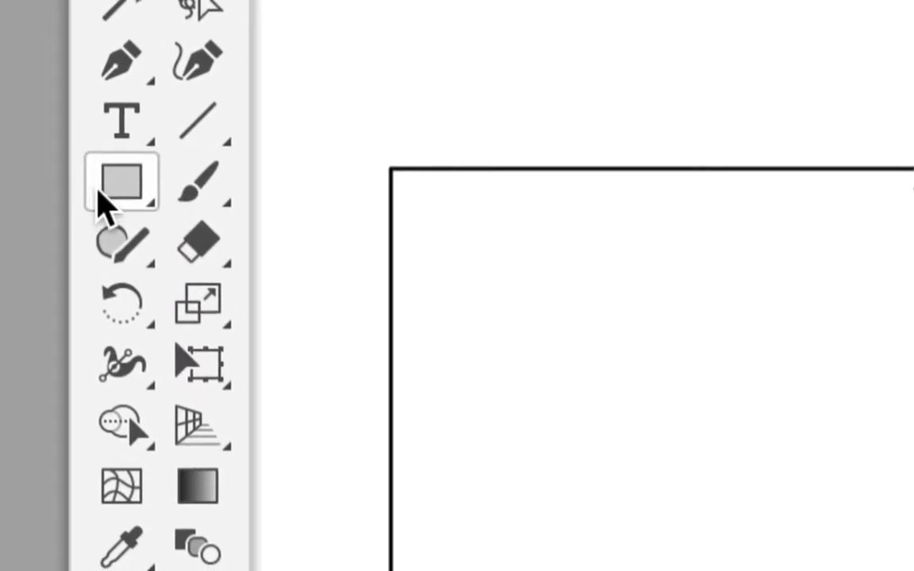
Step: Draw a strokeless vertical rectangle about 17 × 72 mm below the square and display the transparency grid
left_click(108, 189)
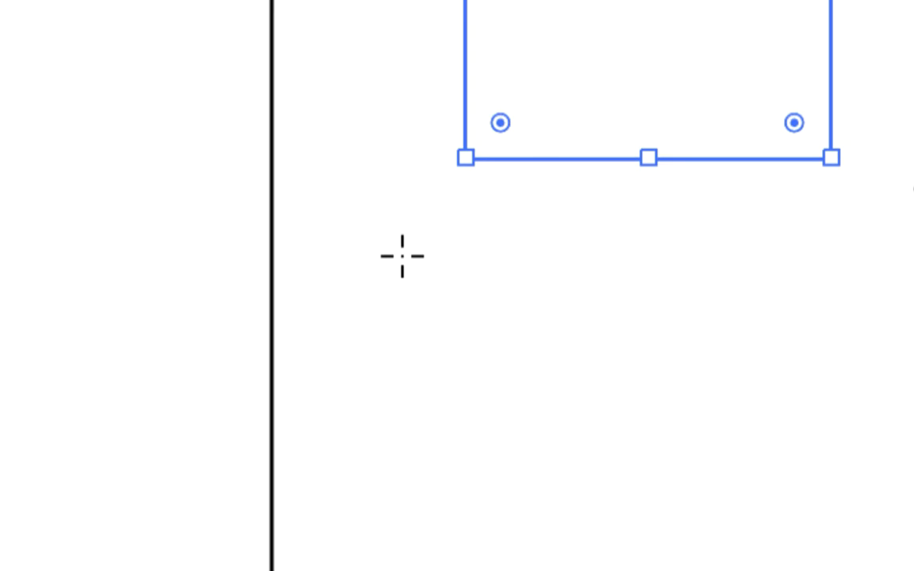
mouse_move(402, 255)
left_mouse_down()
mouse_move(432, 310)
mouse_move(443, 433)
mouse_move(435, 341)
mouse_move(563, 282)
mouse_move(445, 314)
mouse_move(422, 384)
mouse_move(432, 388)
left_mouse_up()
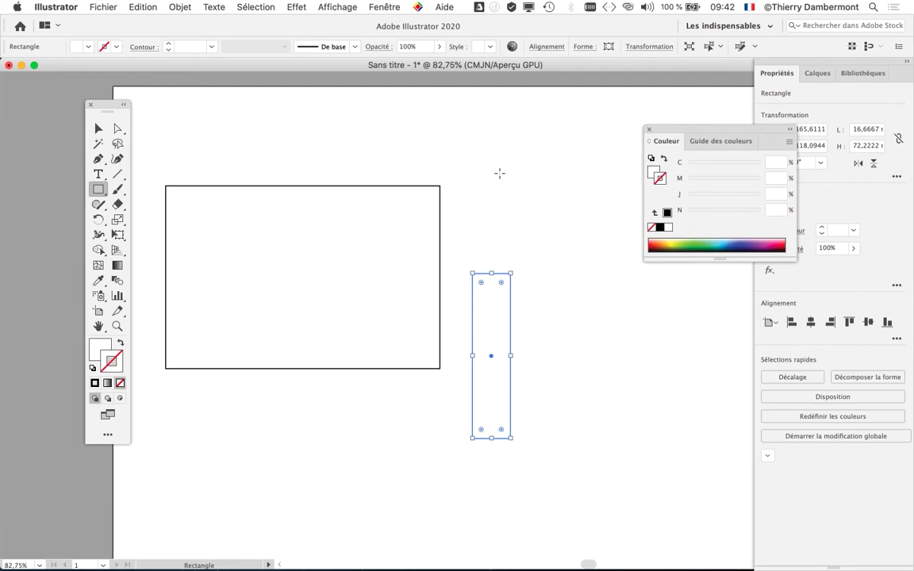
left_click(341, 5)
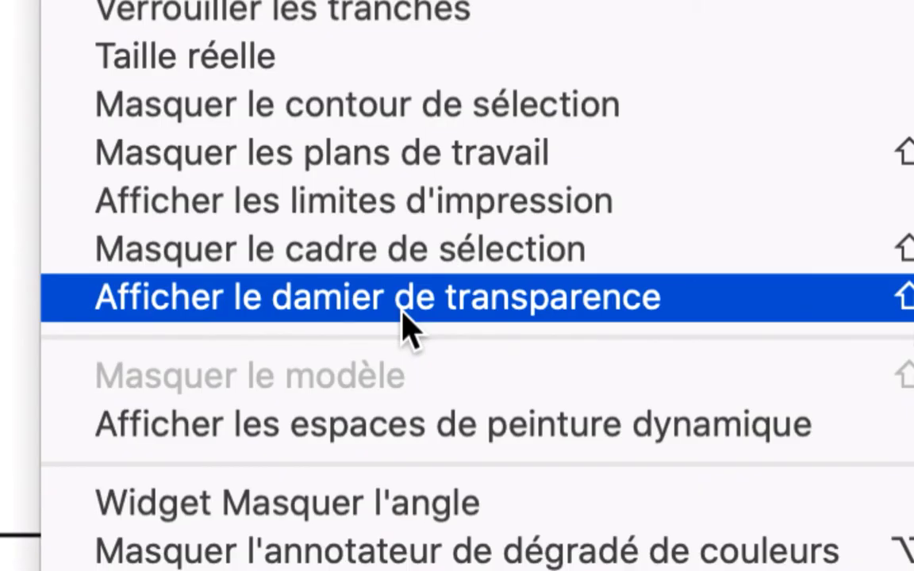
left_click(402, 312)
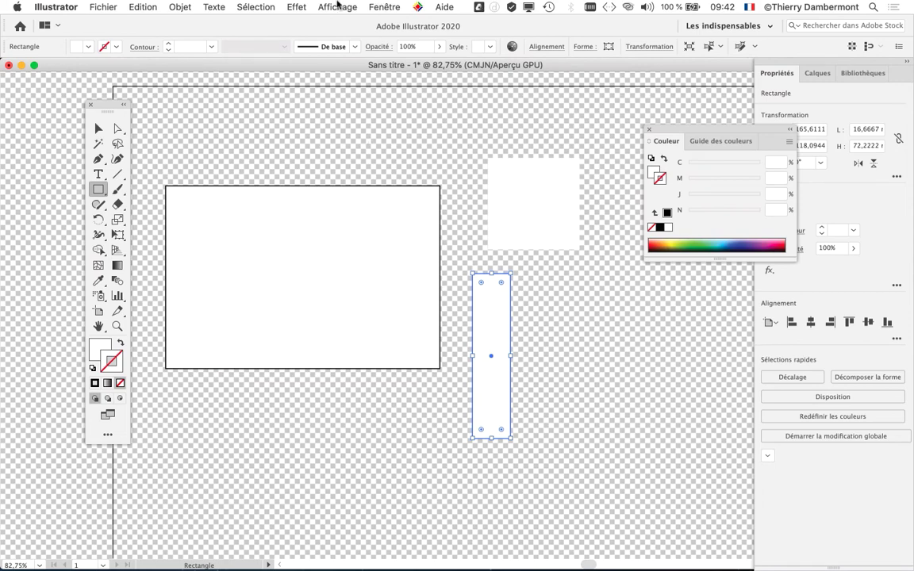
Step: Hide the transparency grid and move the floating toolbox off the artboard onto the grey canvas
left_click(337, 6)
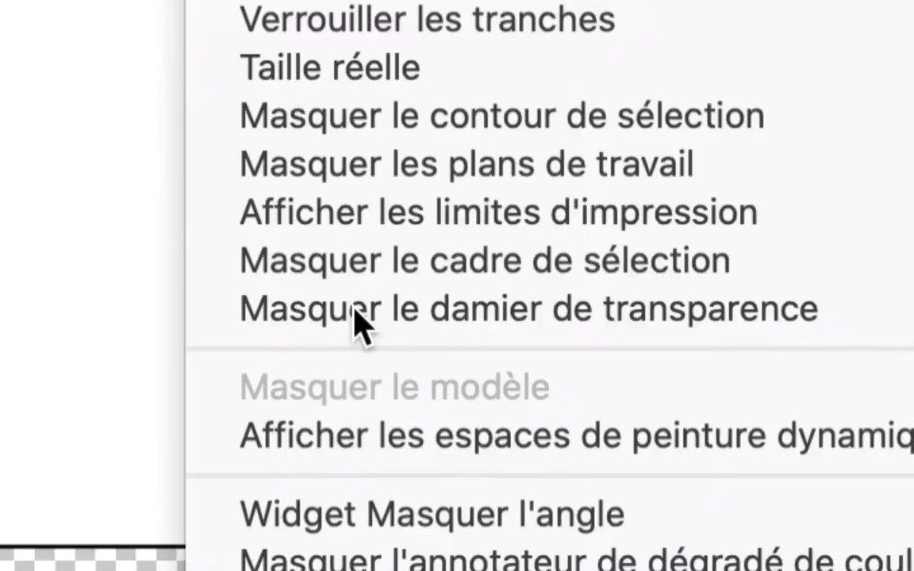
left_click(355, 308)
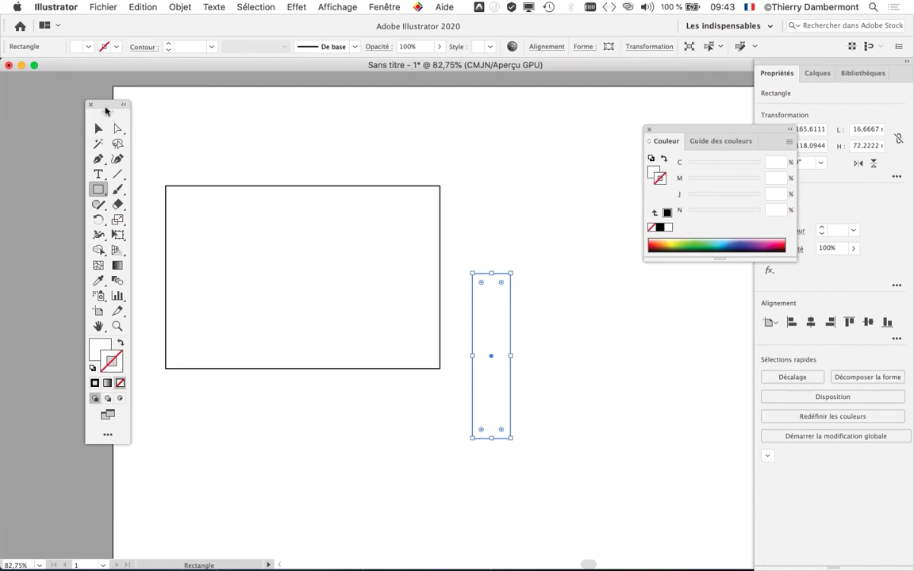
left_click_drag(105, 111, 39, 99)
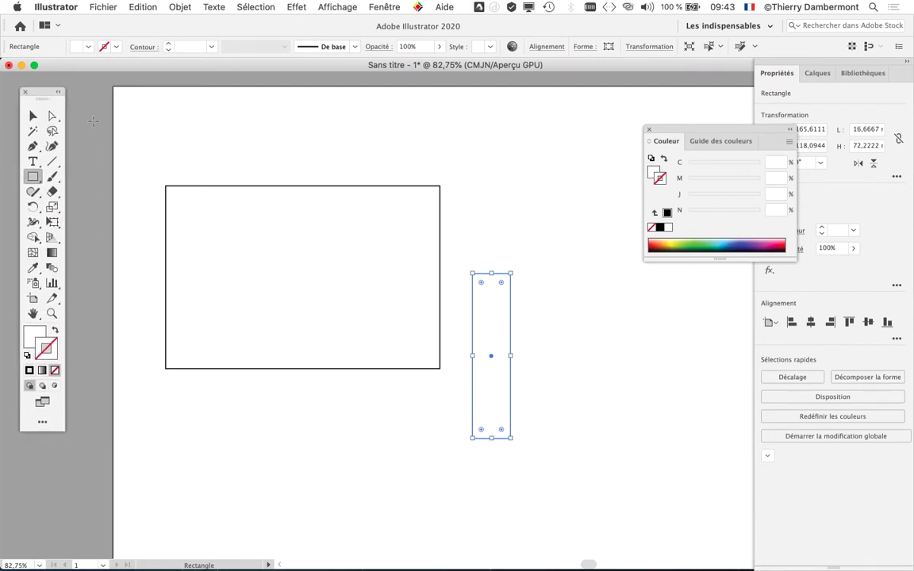
Step: Display the Calques panel and close the floating Couleur panel
left_click(380, 6)
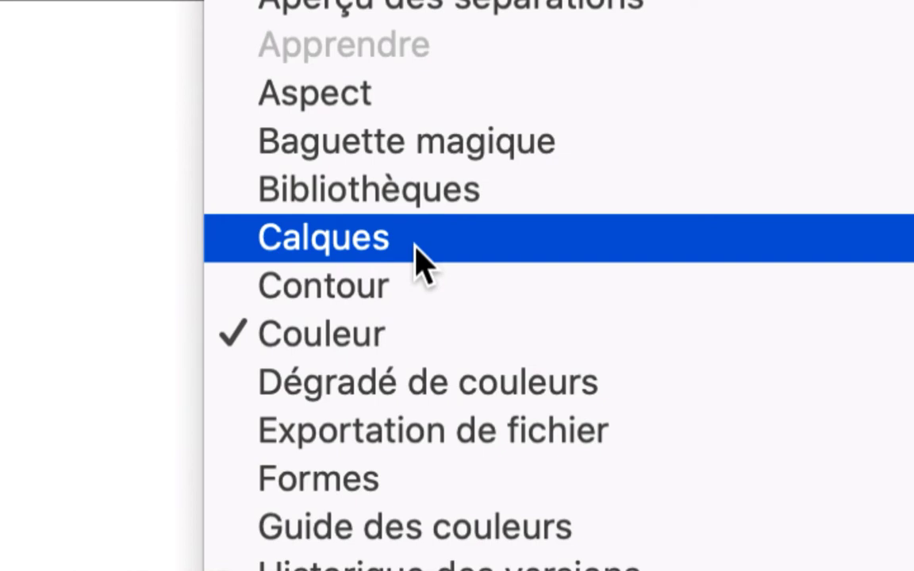
left_click(415, 246)
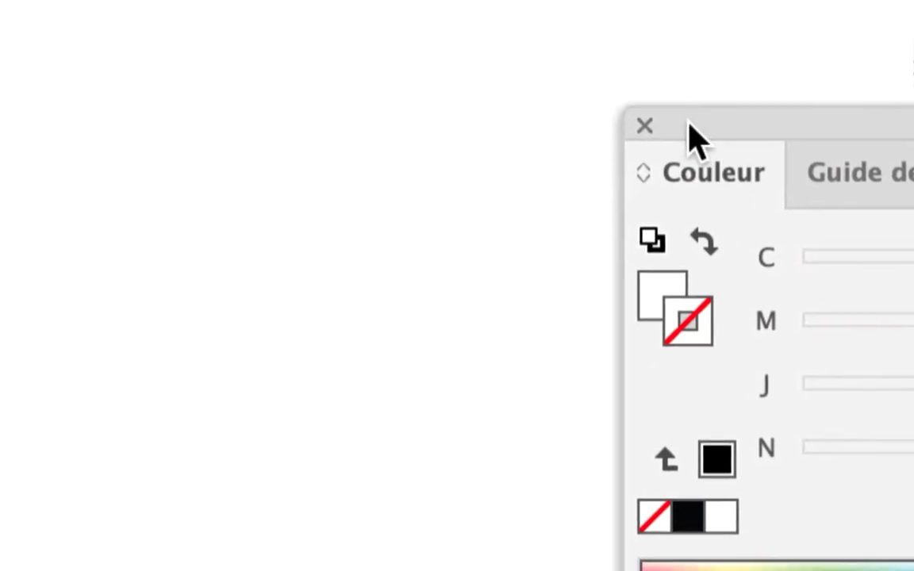
left_click(644, 125)
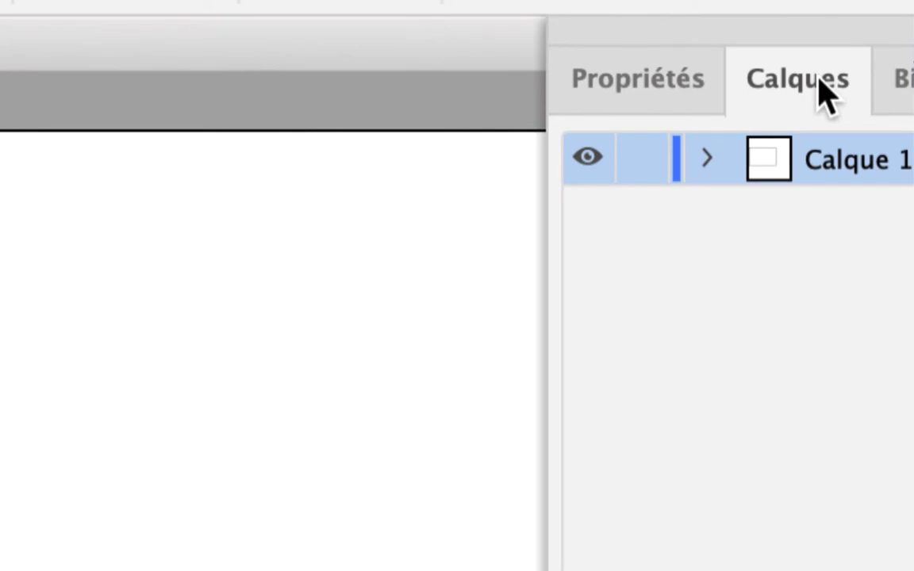
Step: Detach the Calques panel from the dock, place it as a floating panel over the artboard and adjust its size
left_click(821, 89)
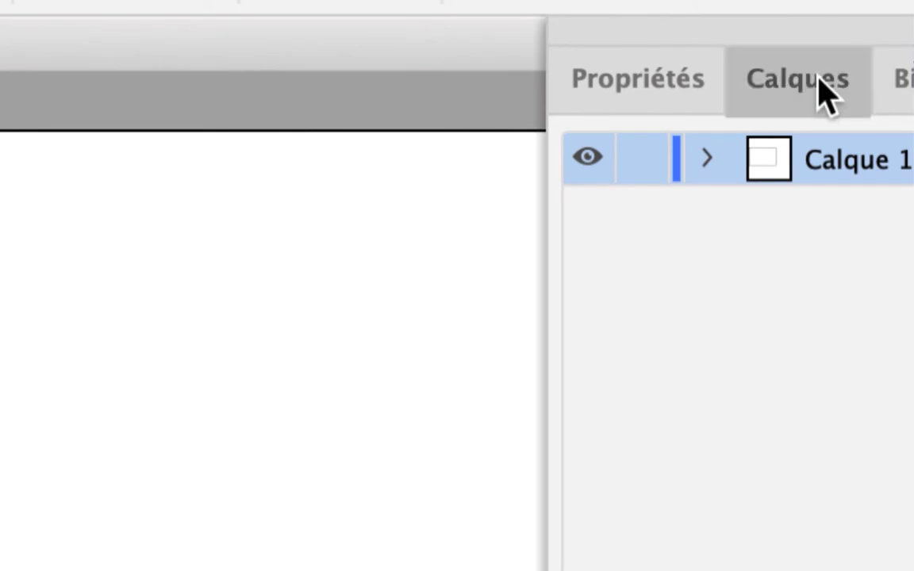
left_click_drag(825, 91, 577, 121)
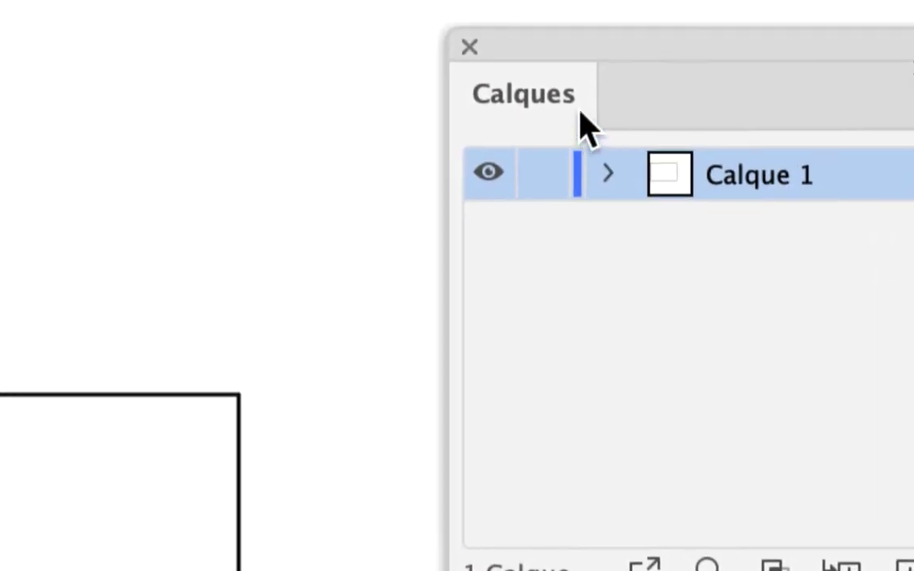
left_click_drag(589, 41, 553, 111)
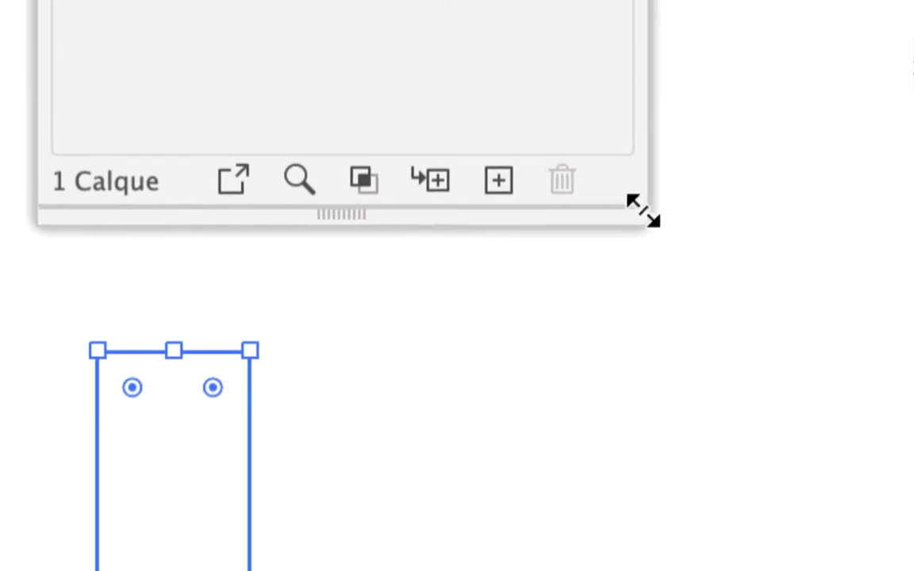
left_click_drag(642, 211, 913, 280)
left_click_drag(793, 327, 649, 245)
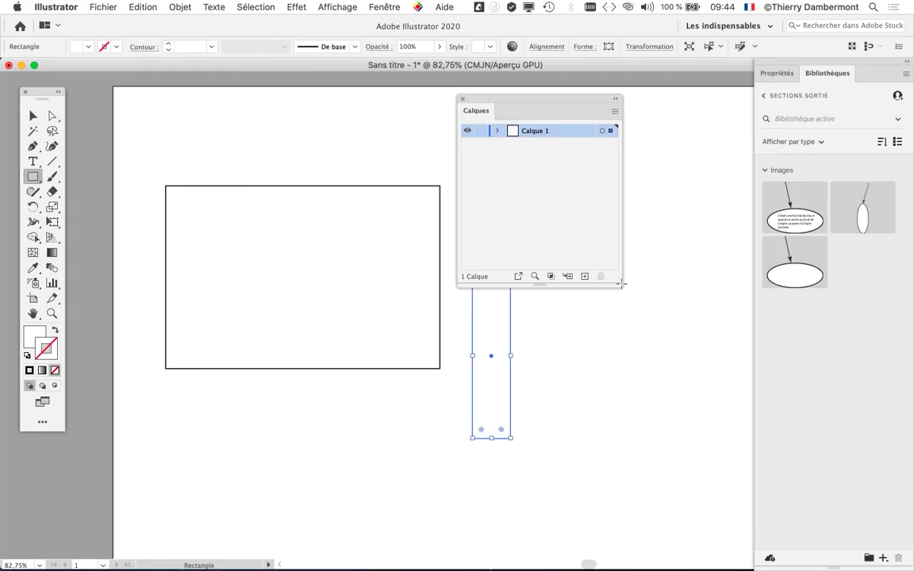
left_click_drag(620, 287, 607, 227)
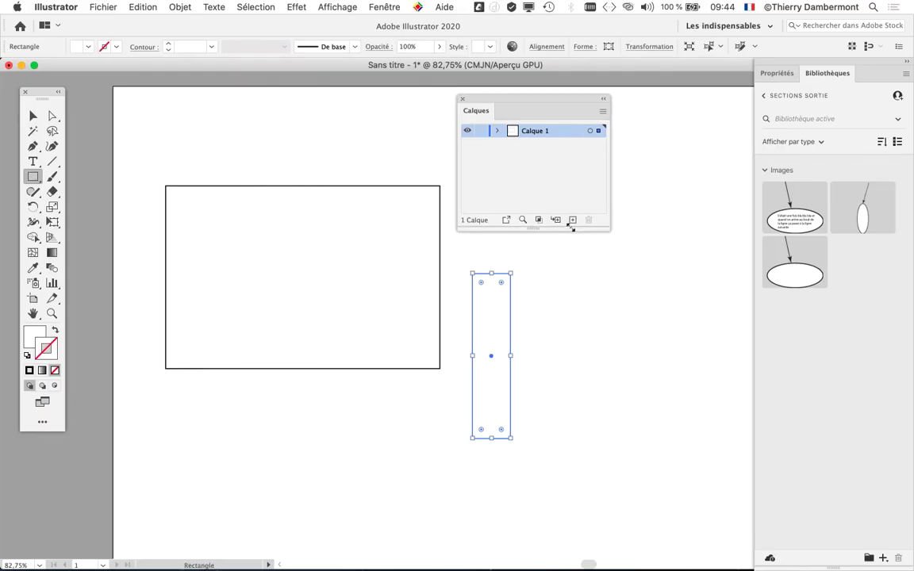
left_click_drag(520, 107, 614, 126)
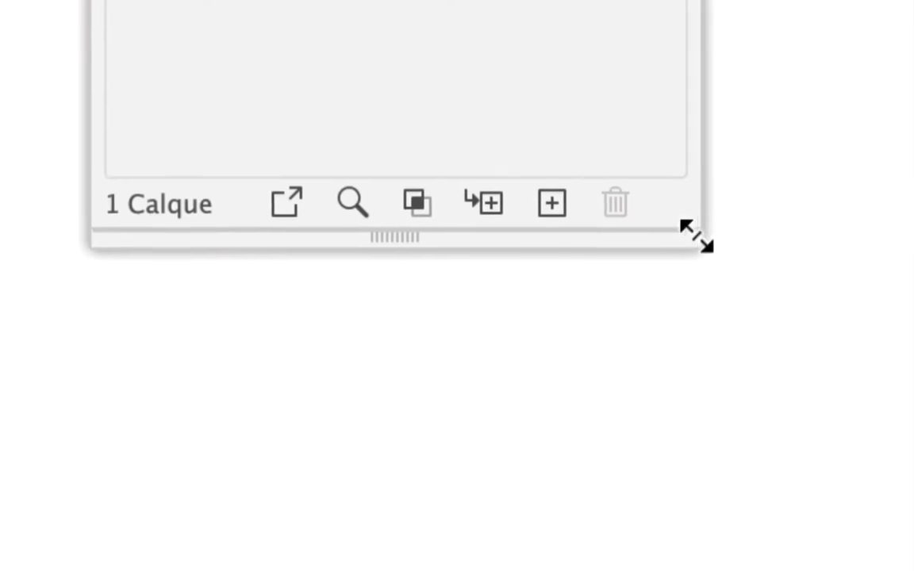
left_click_drag(688, 236, 659, 342)
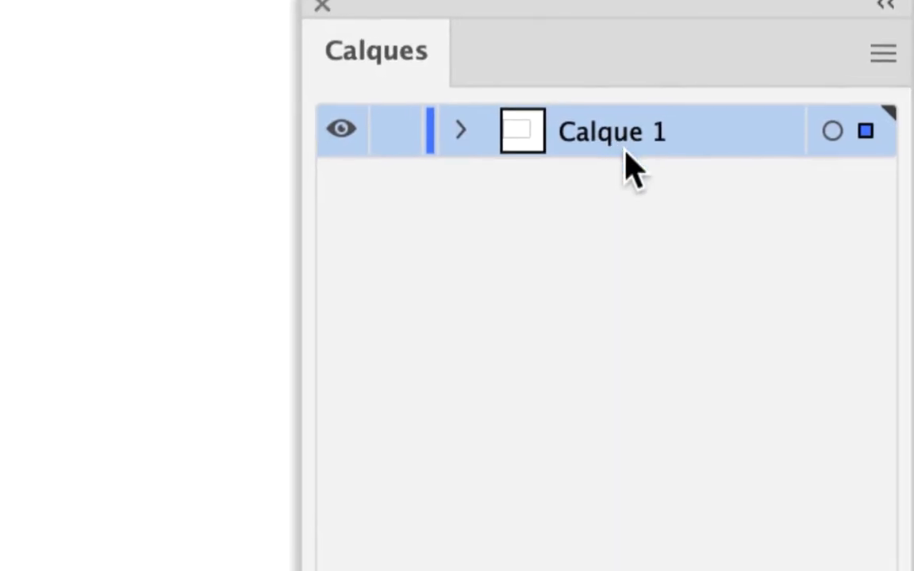
Step: Rename the layer Calque 1 as "mon dessin"
double_click(626, 147)
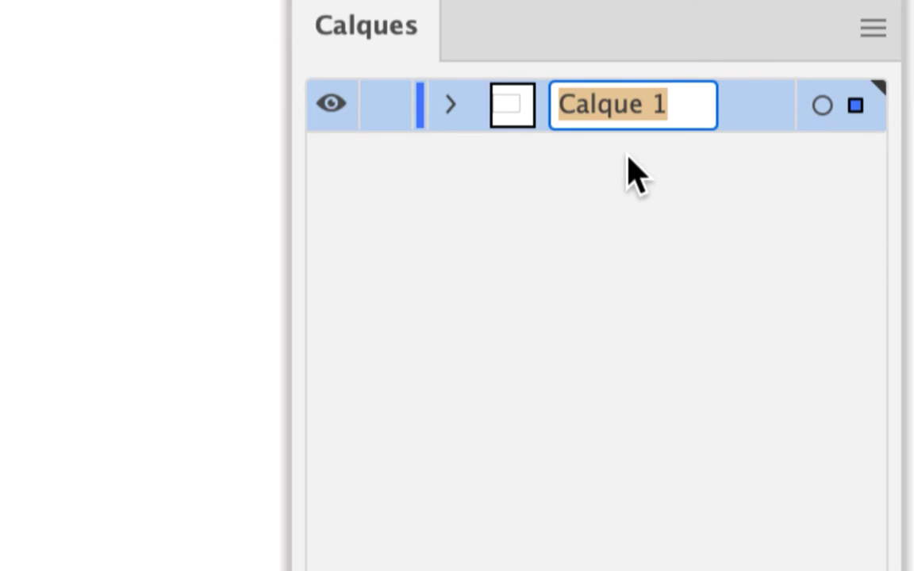
type("recta")
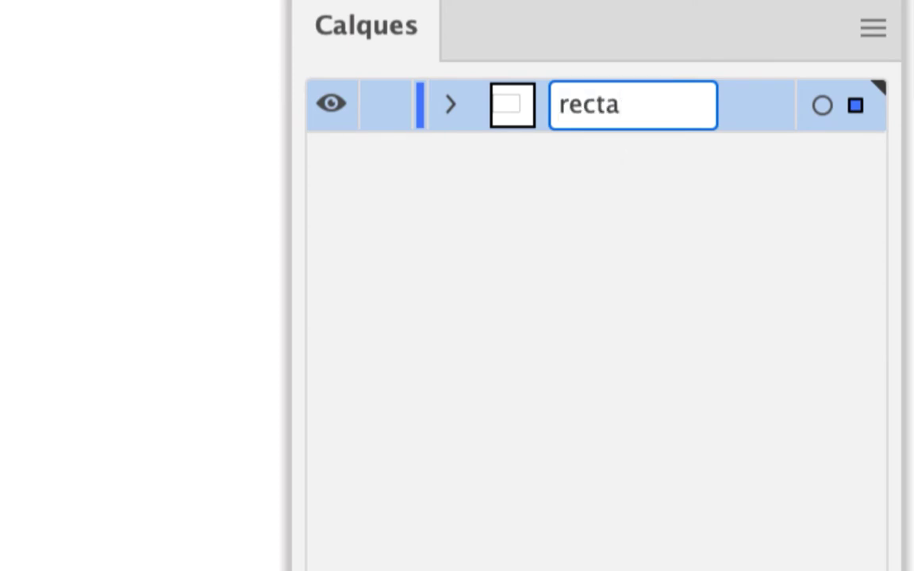
key("BackSpace")
key("BackSpace")
key("BackSpace")
key("BackSpace")
key("BackSpace")
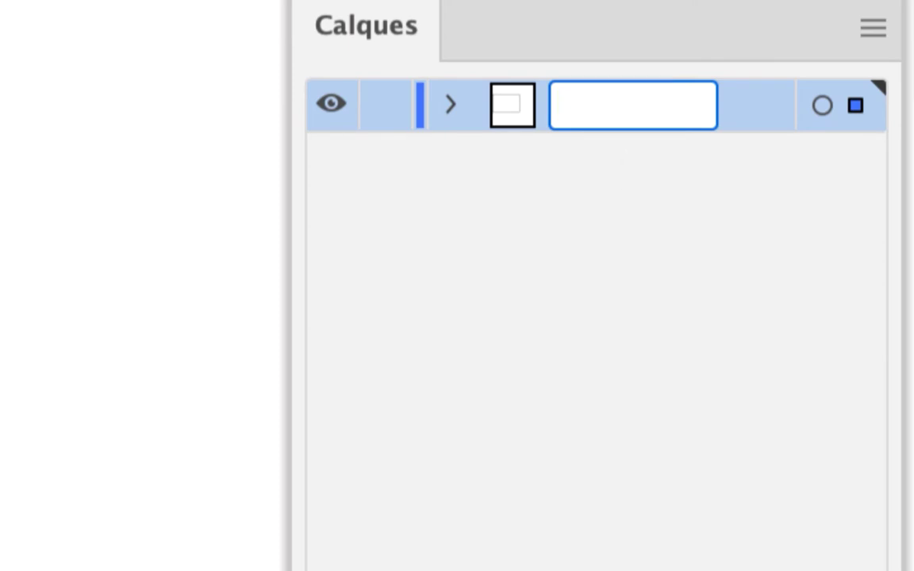
type("mon dessin")
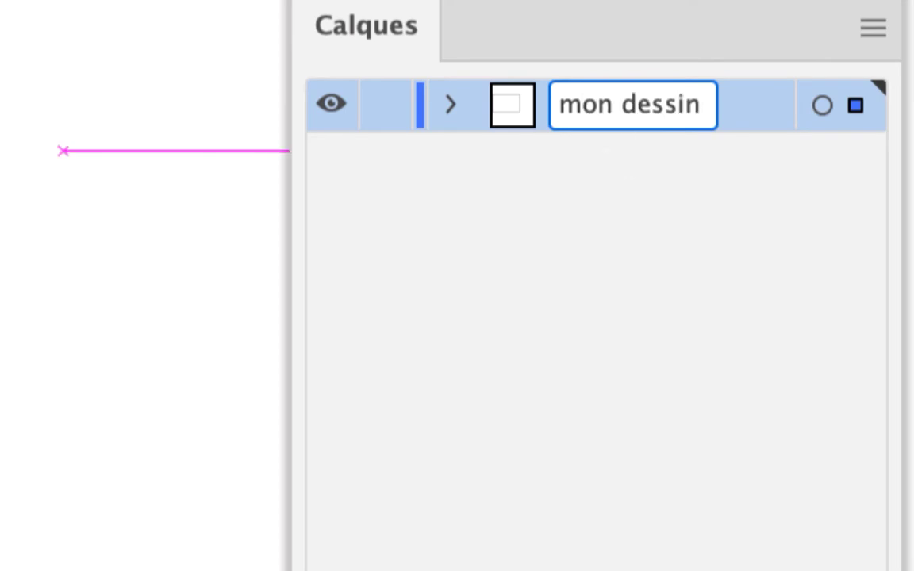
key("Return")
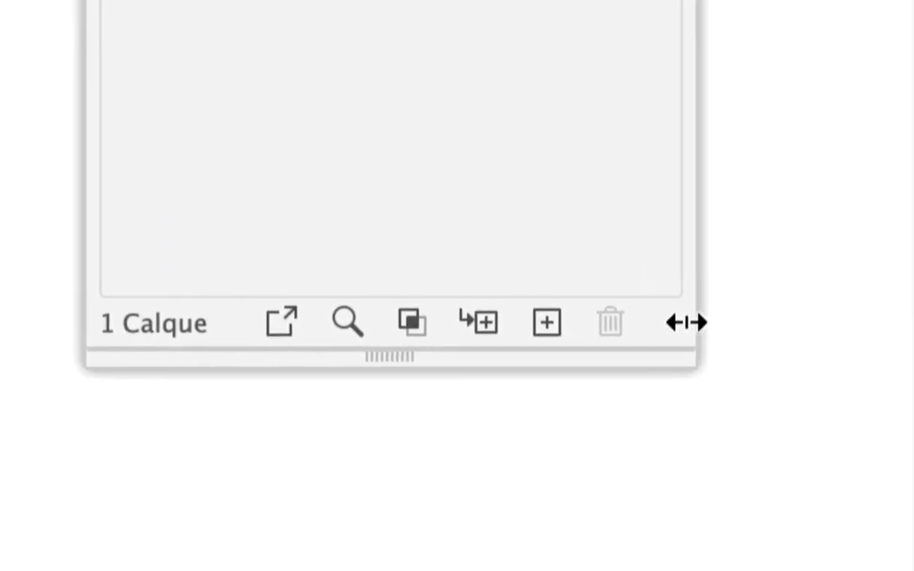
Step: Shorten the Calques panel, add a new layer and name it "fond coloré"
left_click_drag(686, 326, 695, 200)
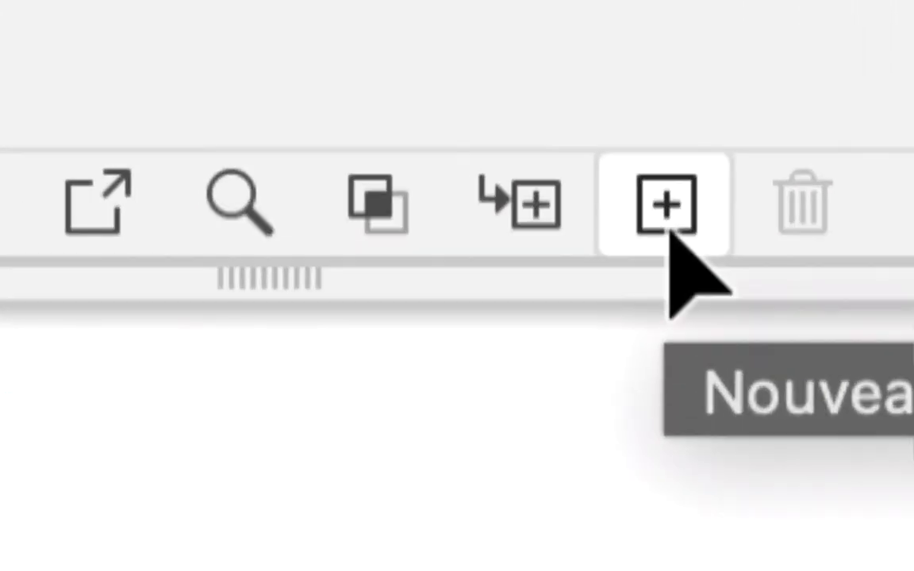
left_click(660, 214)
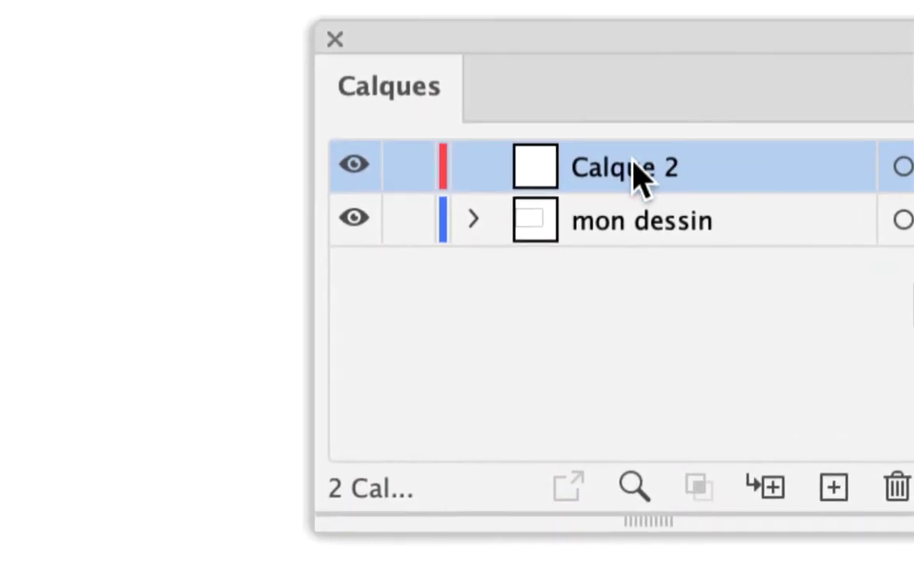
double_click(635, 169)
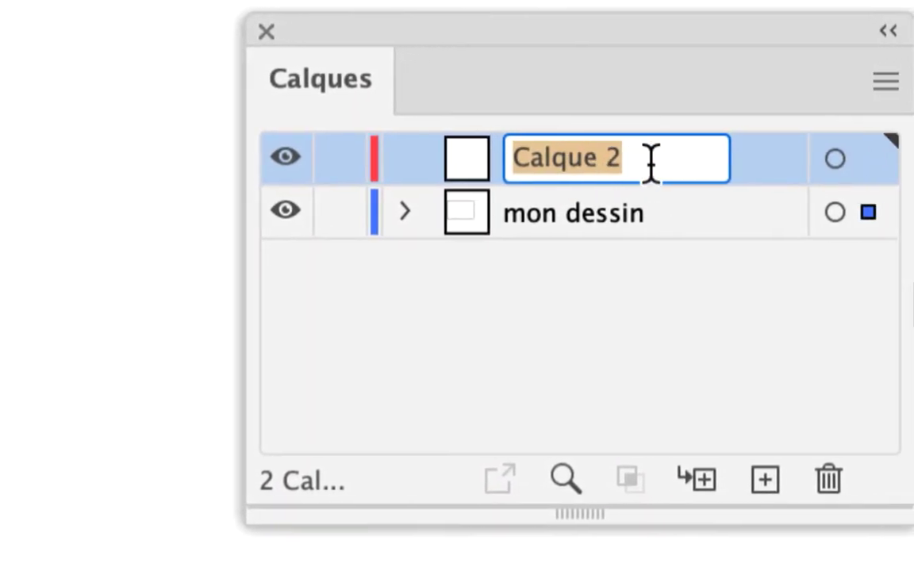
type("fond coloré")
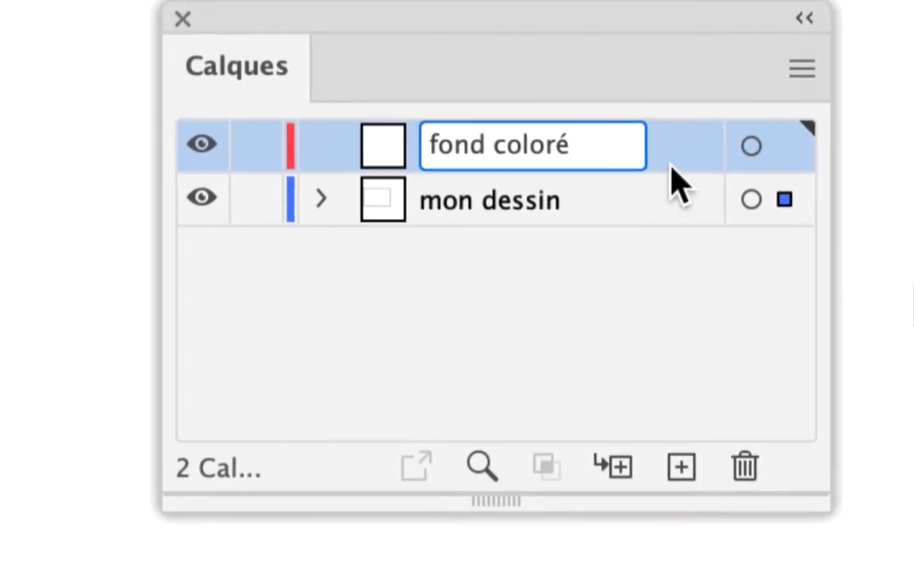
key("Return")
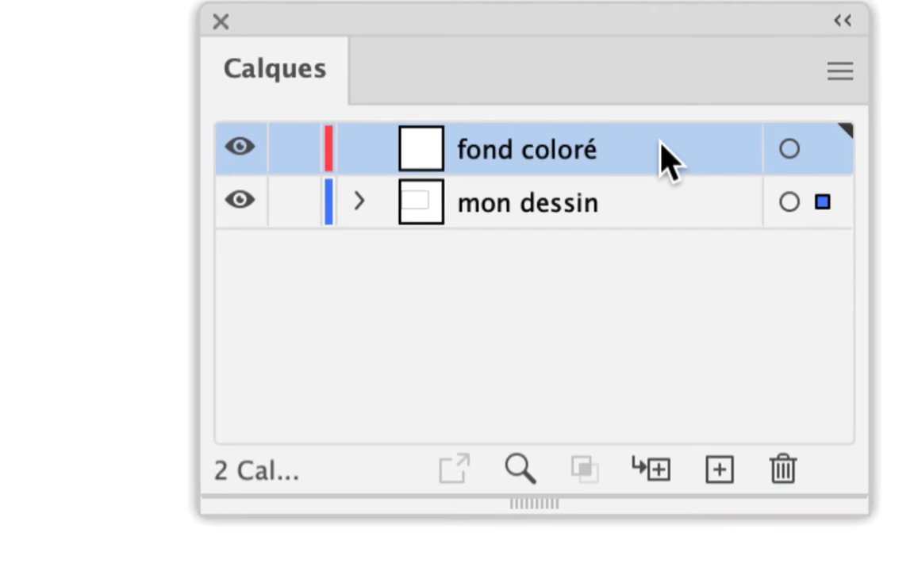
Step: Try nesting the fond coloré layer inside the mon dessin layer, and undo that layer move
left_click_drag(665, 158, 658, 199)
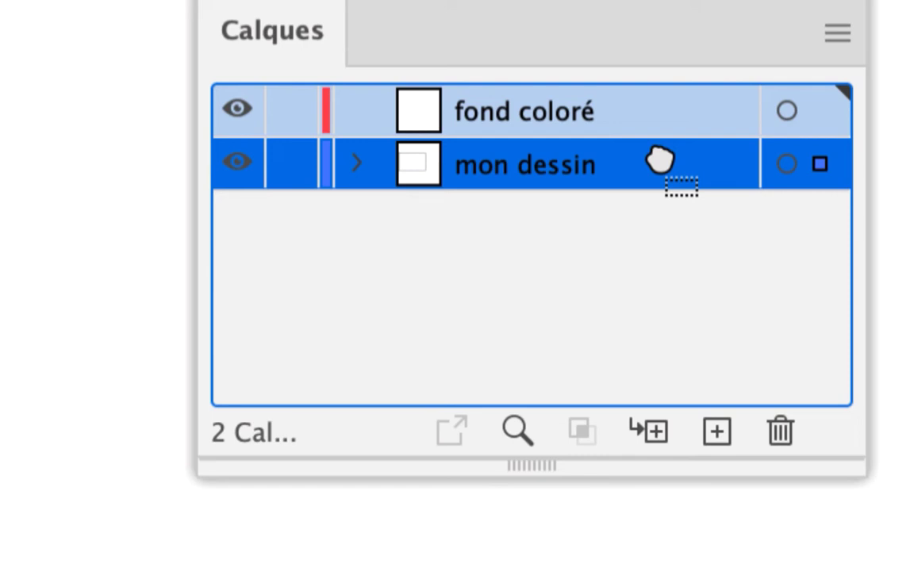
left_click_drag(658, 161, 667, 171)
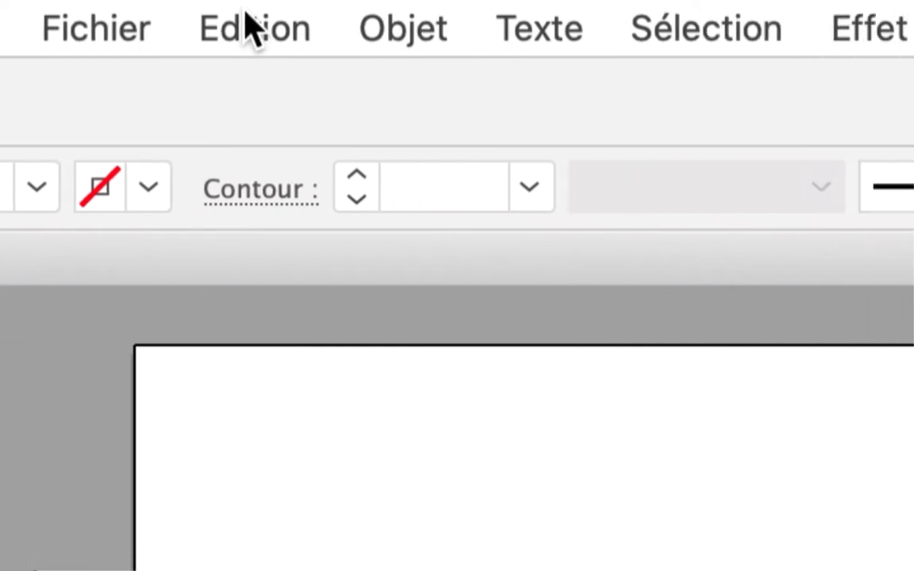
left_click(458, 29)
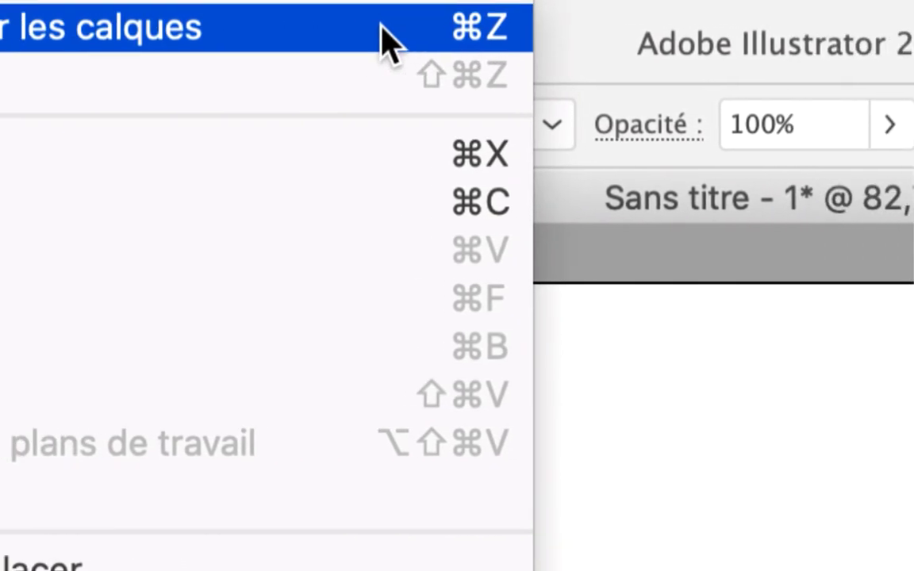
left_click(500, 25)
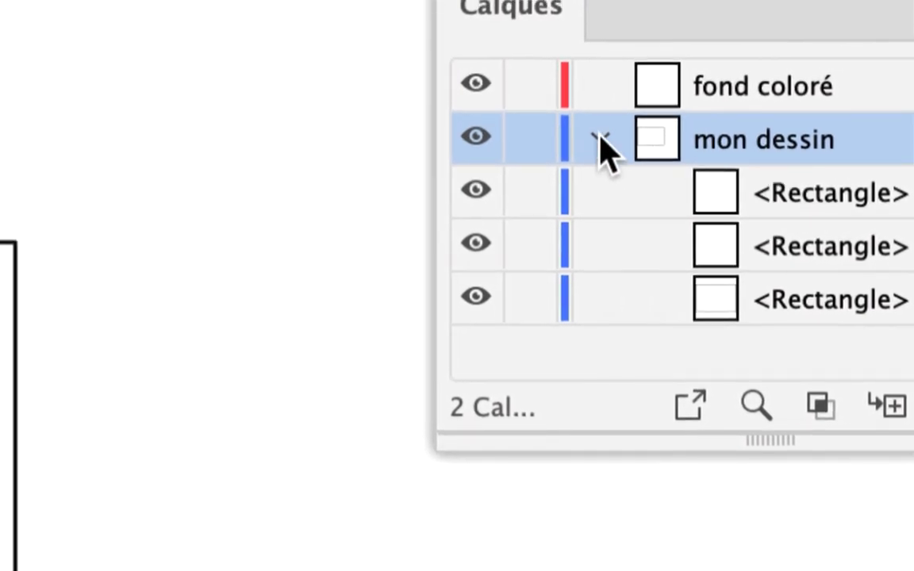
Step: Collapse the mon dessin layer and move the fond coloré layer beneath it in the stacking order
left_click(600, 137)
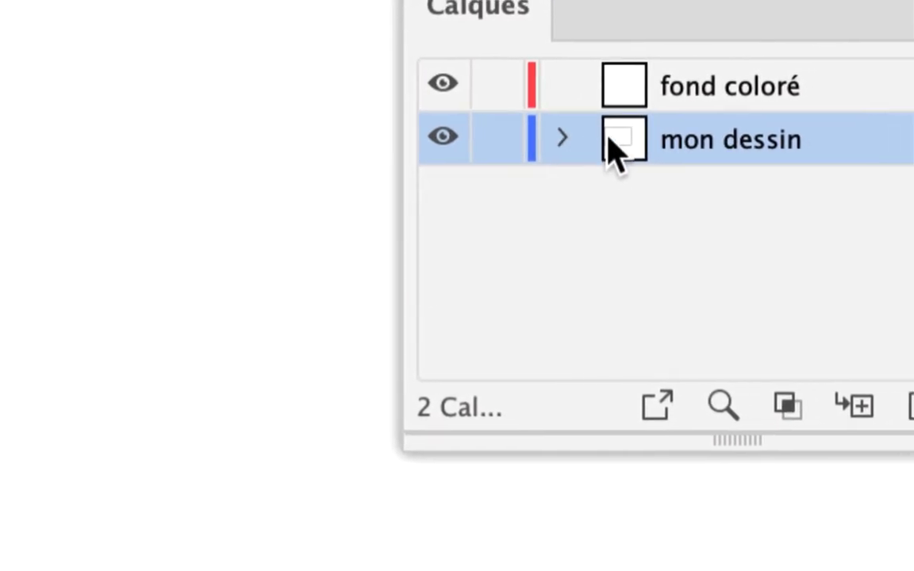
left_click(656, 124)
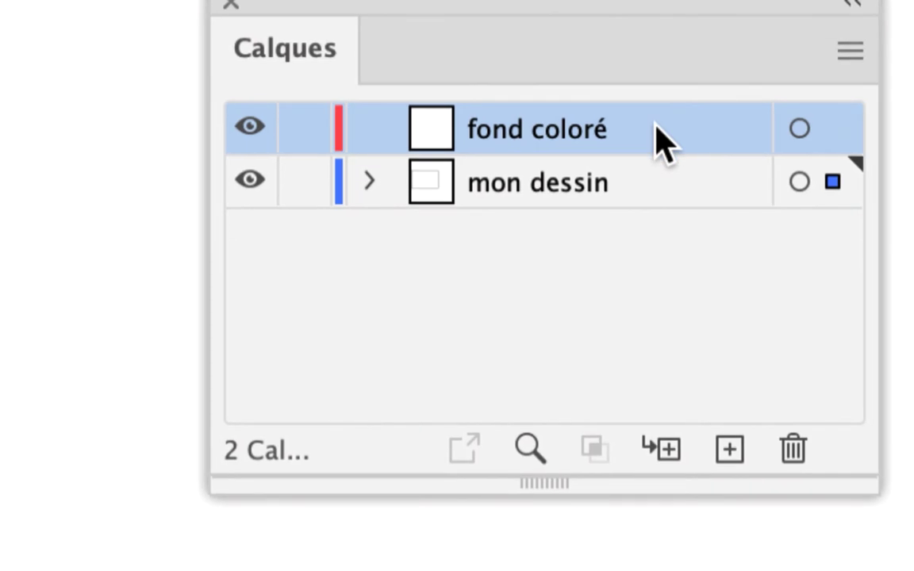
left_click_drag(663, 143, 642, 184)
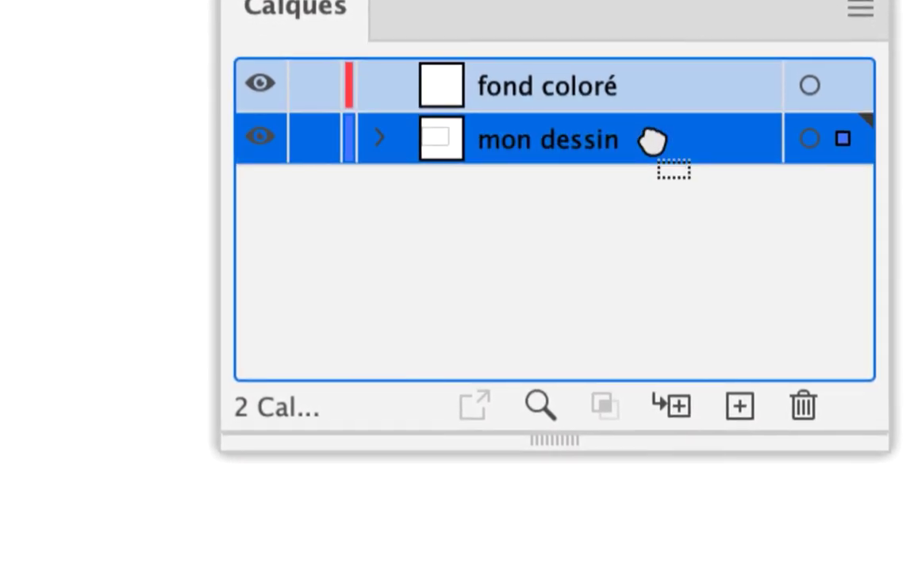
left_click_drag(652, 143, 652, 169)
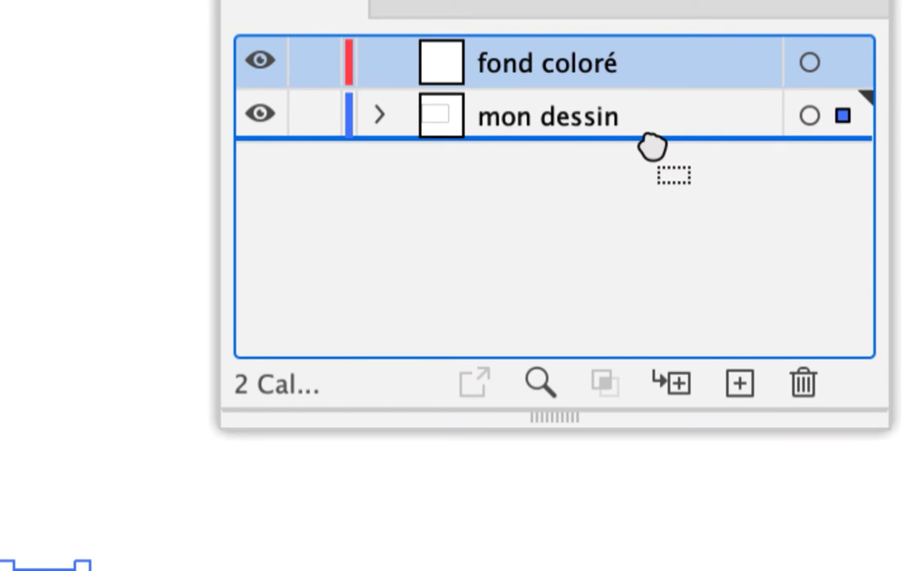
left_click_drag(652, 147, 652, 145)
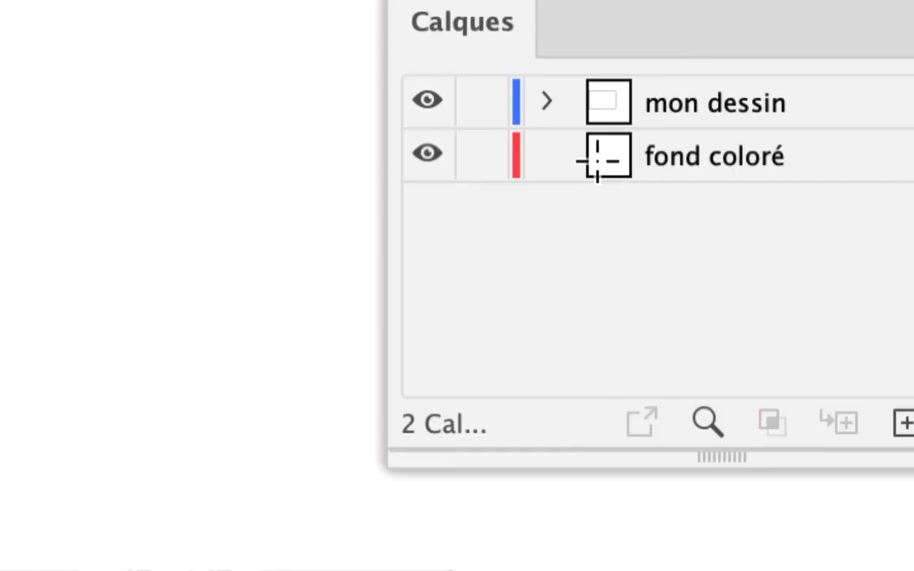
Step: Make fond coloré the active layer, lock the mon dessin layer and move the Calques panel against the dock
left_click(855, 168)
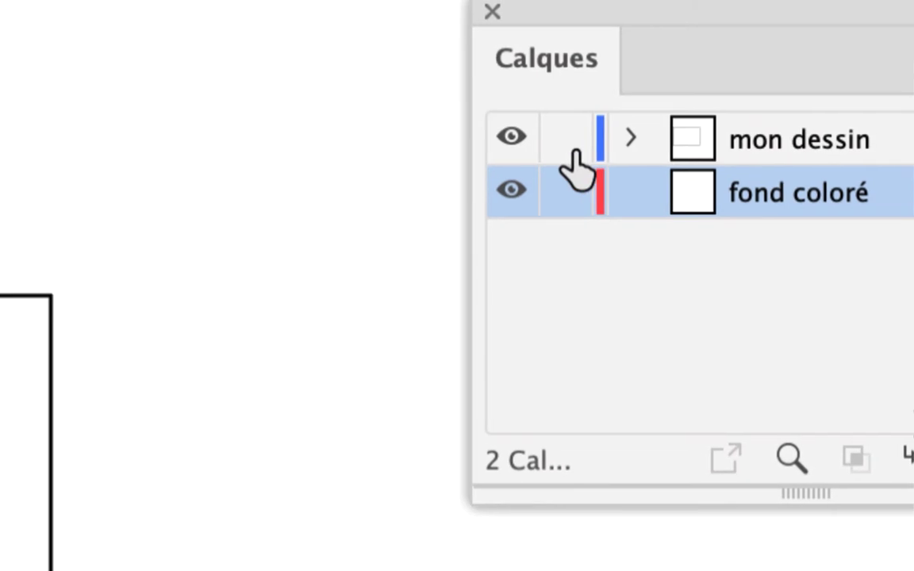
left_click(573, 151)
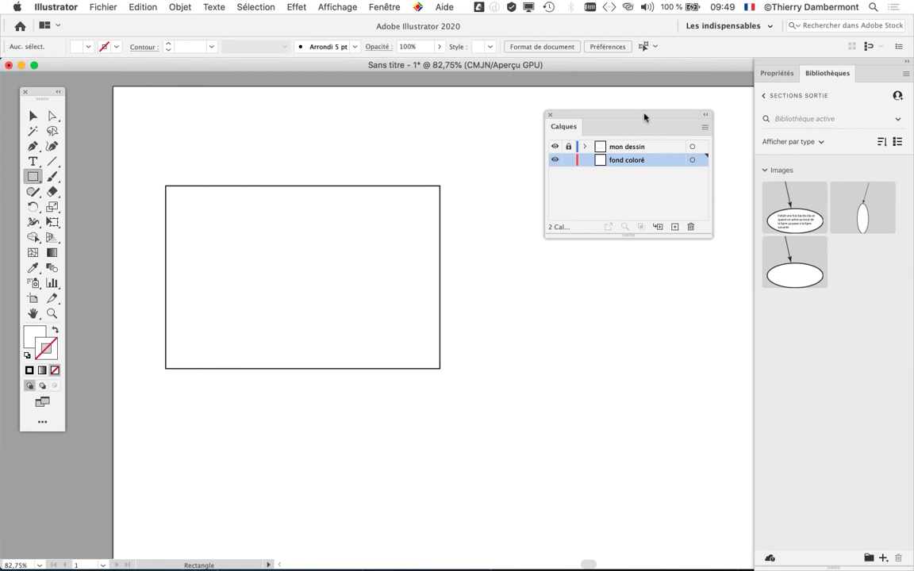
left_click_drag(644, 116, 686, 98)
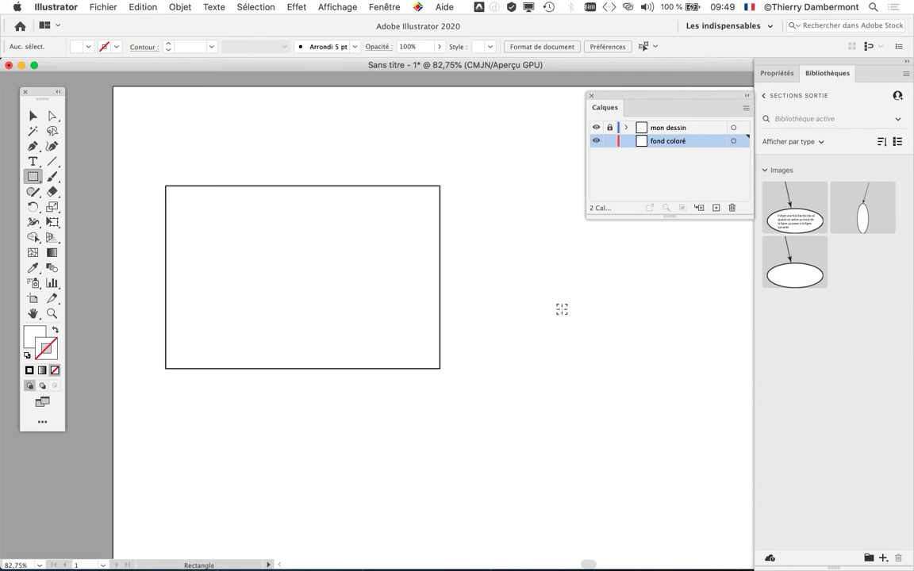
Step: Draw a trial rectangle extending far beyond the artboard on the fond coloré layer, and delete it
scroll(562, 308, "down", 4)
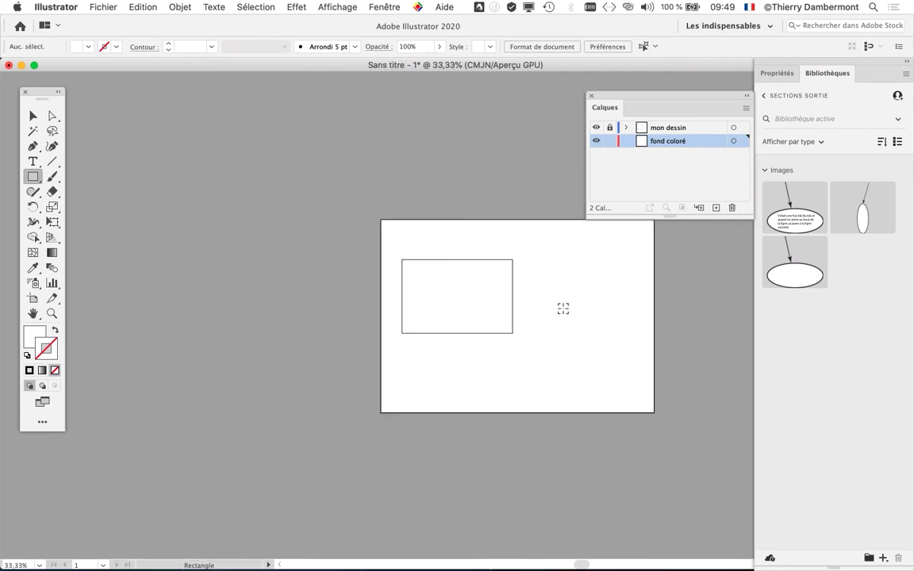
scroll(564, 307, "up", 1)
scroll(563, 308, "down", 1)
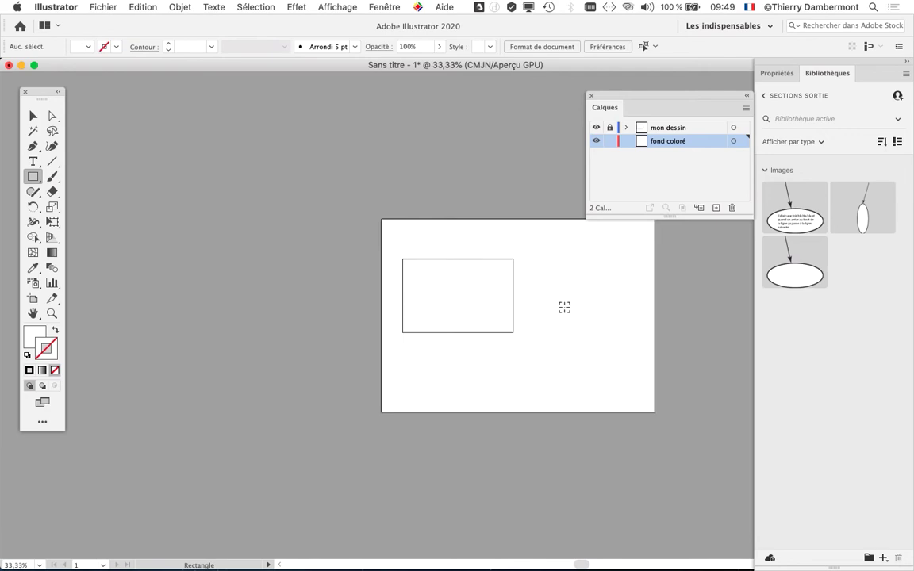
scroll(564, 307, "down", 1)
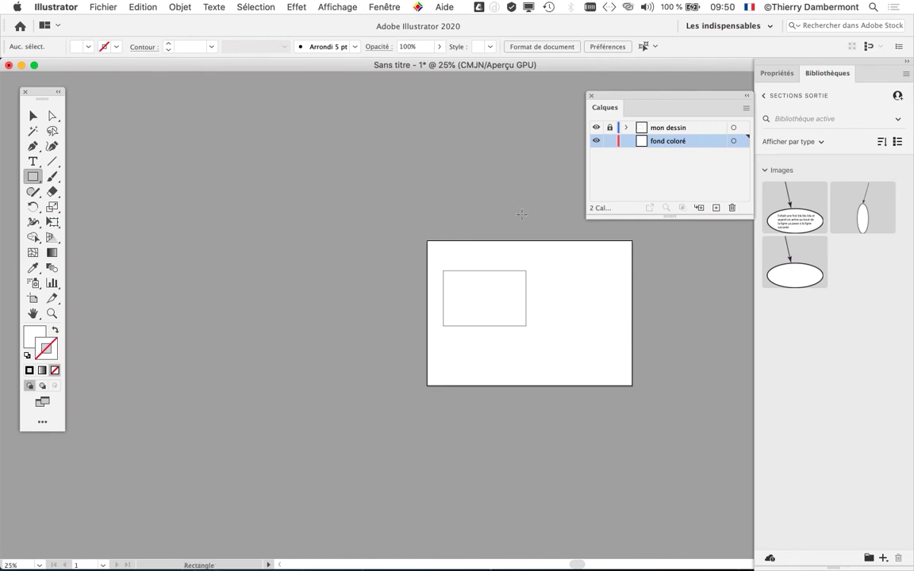
key("space")
left_click_drag(580, 265, 442, 247)
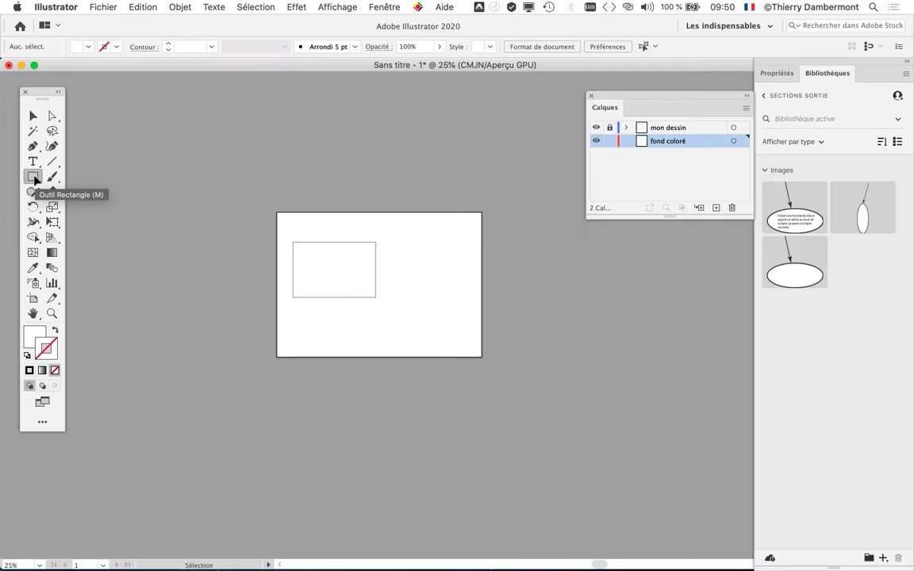
left_click(32, 178)
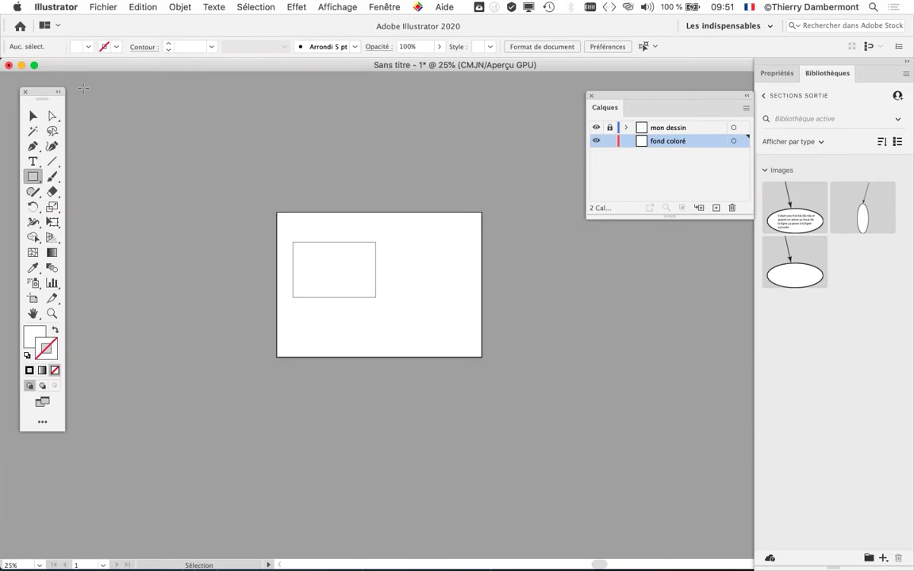
left_click_drag(83, 88, 722, 524)
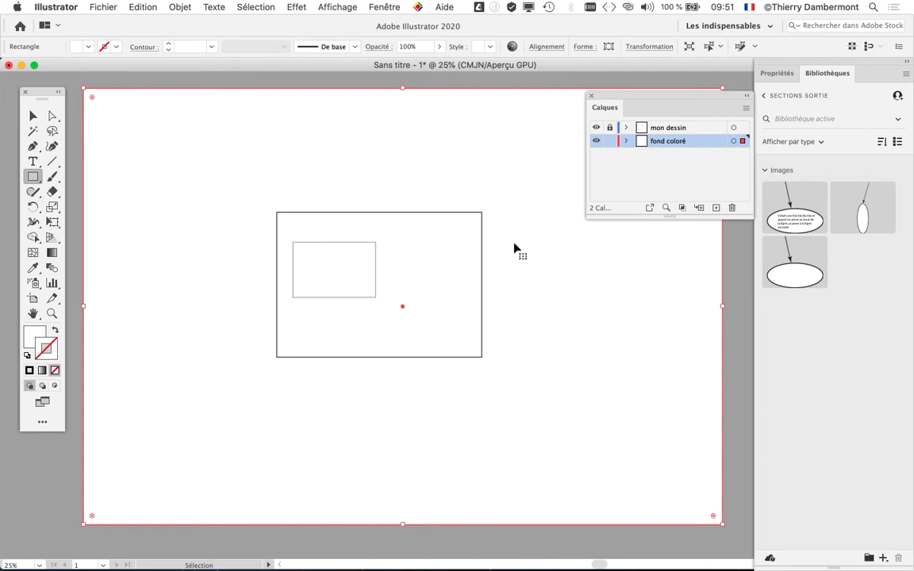
key("Delete")
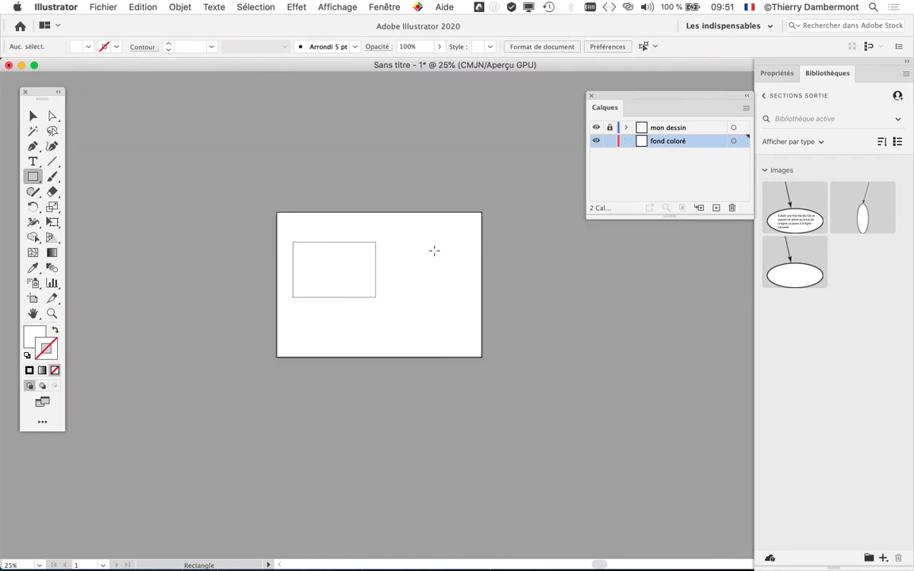
Step: Undo a small trial rectangle above the artboard and draw a large background rectangle extending well beyond the artboard on every side
left_click_drag(261, 126, 397, 204)
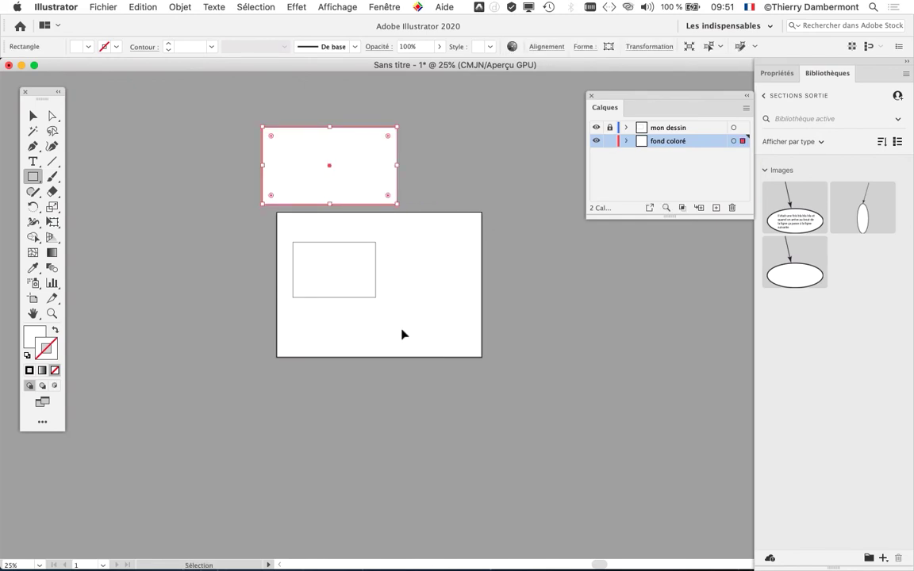
key("super+z")
left_click_drag(113, 88, 723, 536)
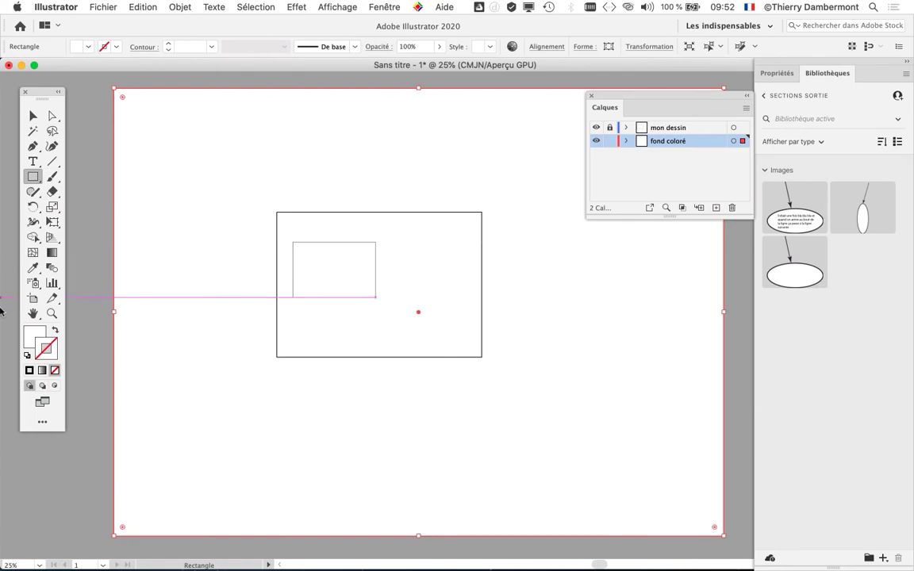
Step: Make the background rectangle's fill active, display the Nuancier panel and close the Couleur panel
mouse_move(1, 343)
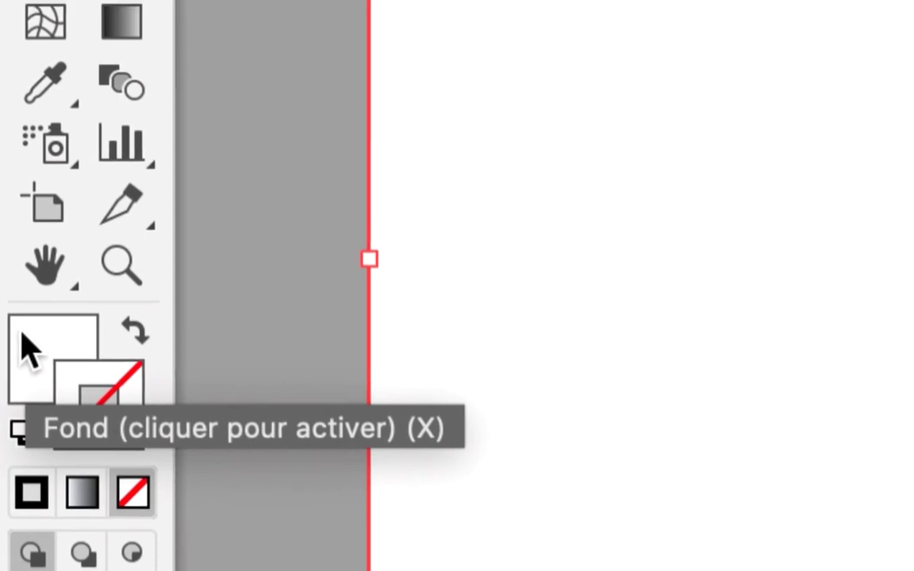
left_click(23, 340)
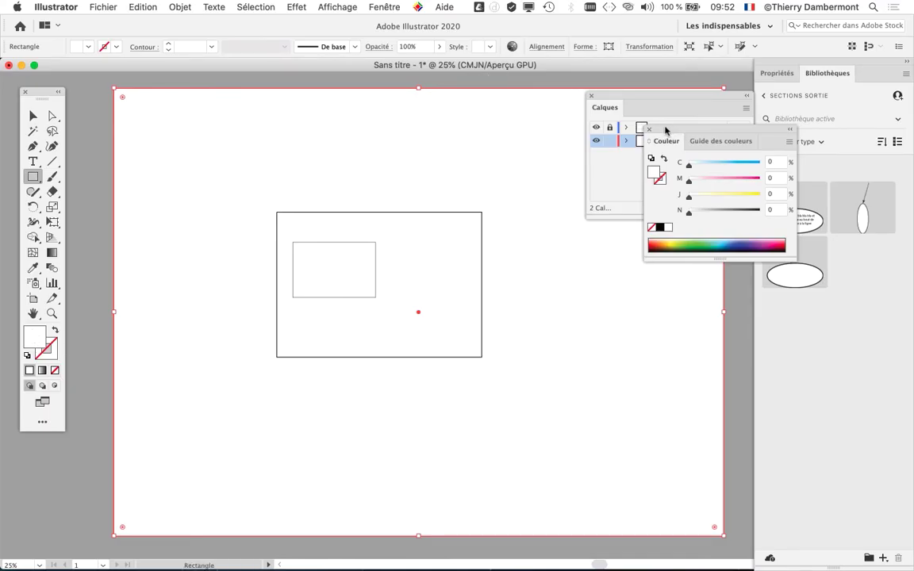
left_click(381, 7)
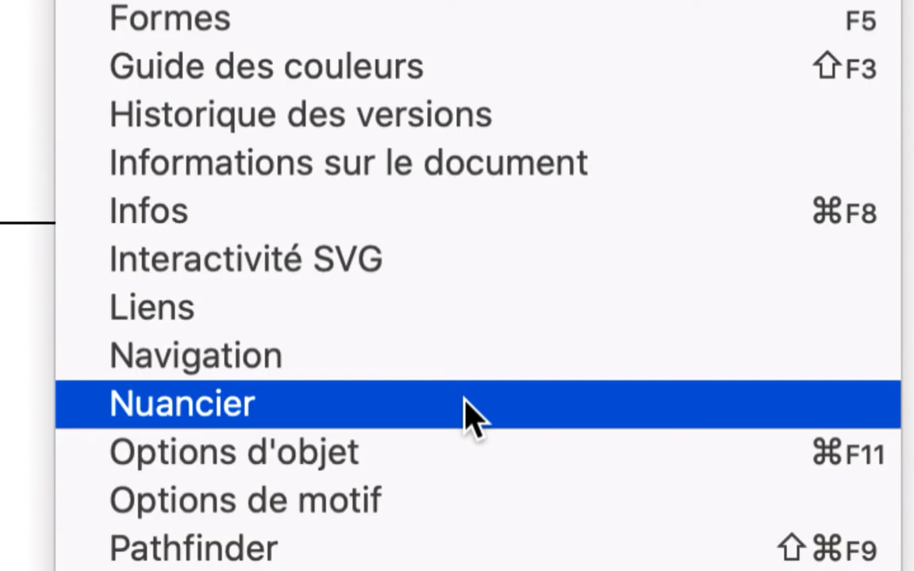
left_click(465, 403)
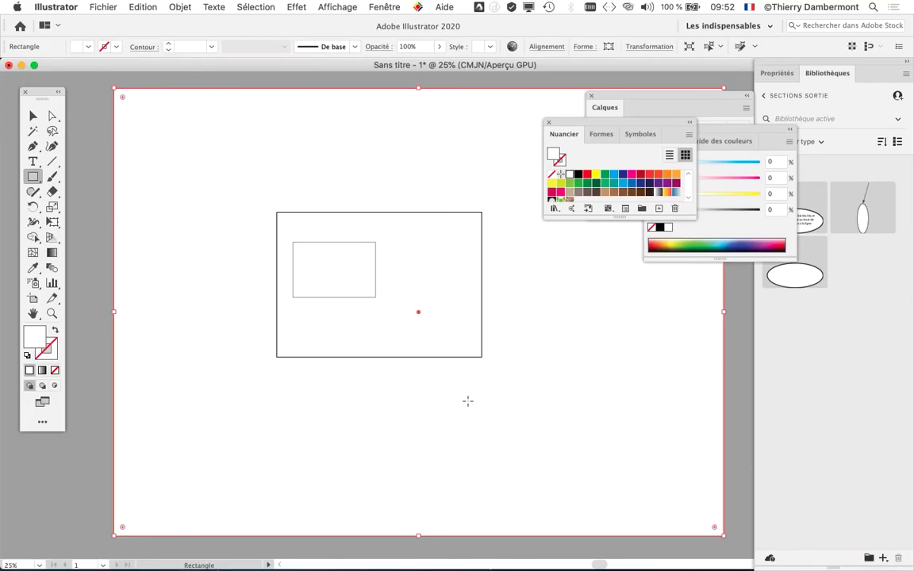
left_click_drag(657, 123, 491, 81)
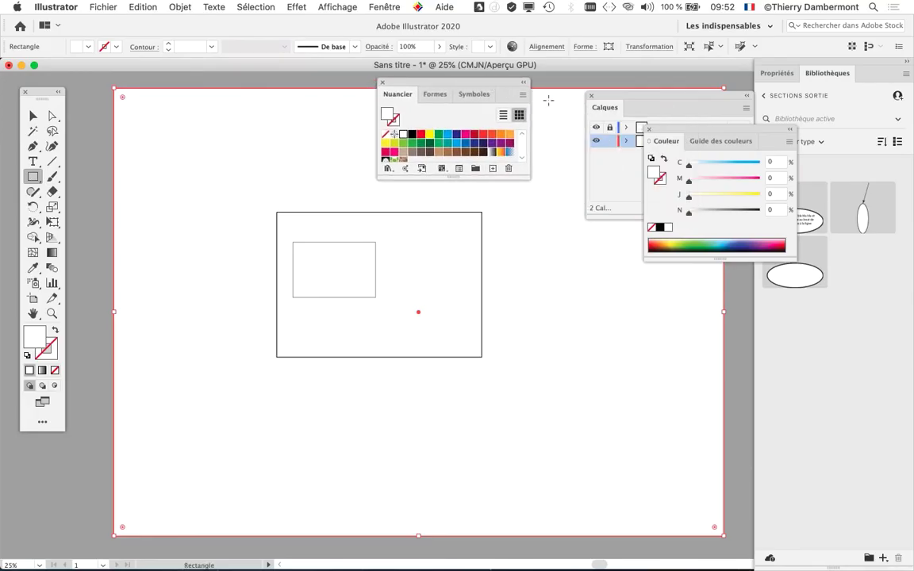
left_click_drag(683, 129, 555, 300)
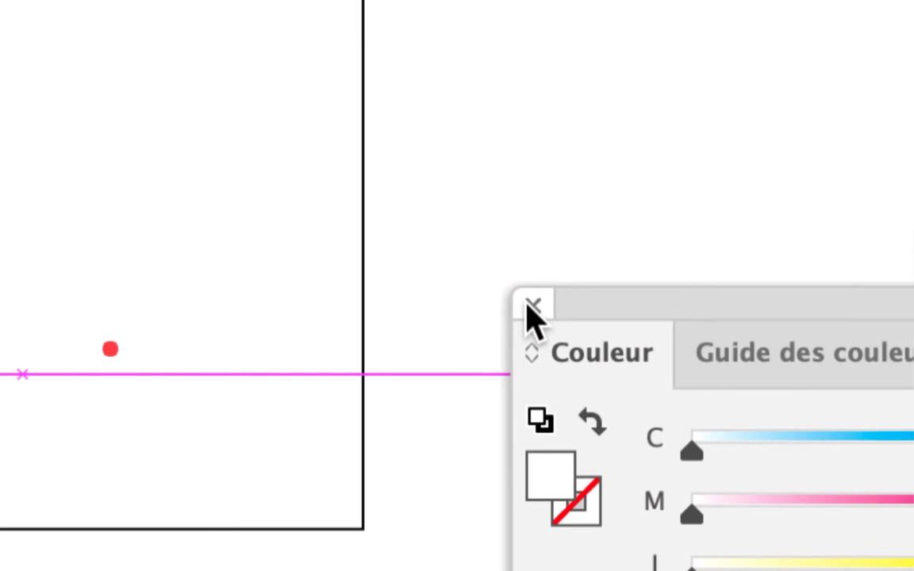
left_click(528, 296)
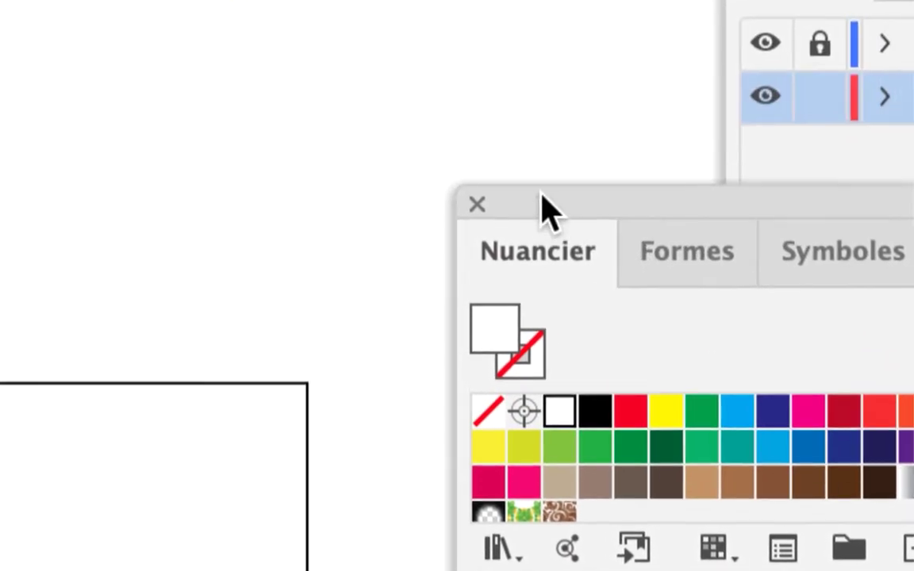
Step: Enlarge the Nuancier panel, fill the background rectangle with a light grey from the greys group and move the panel off the artboard
left_click_drag(542, 208, 459, 288)
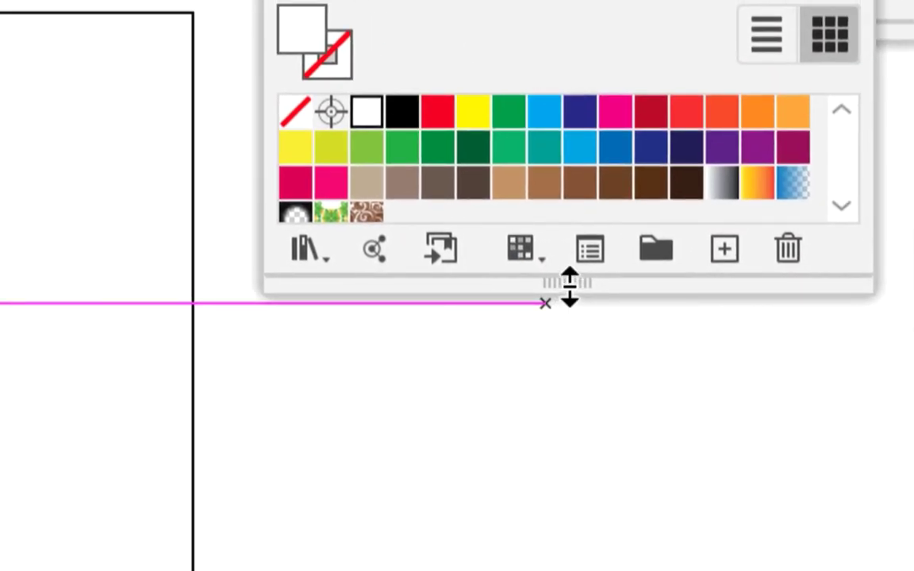
left_click_drag(570, 286, 571, 320)
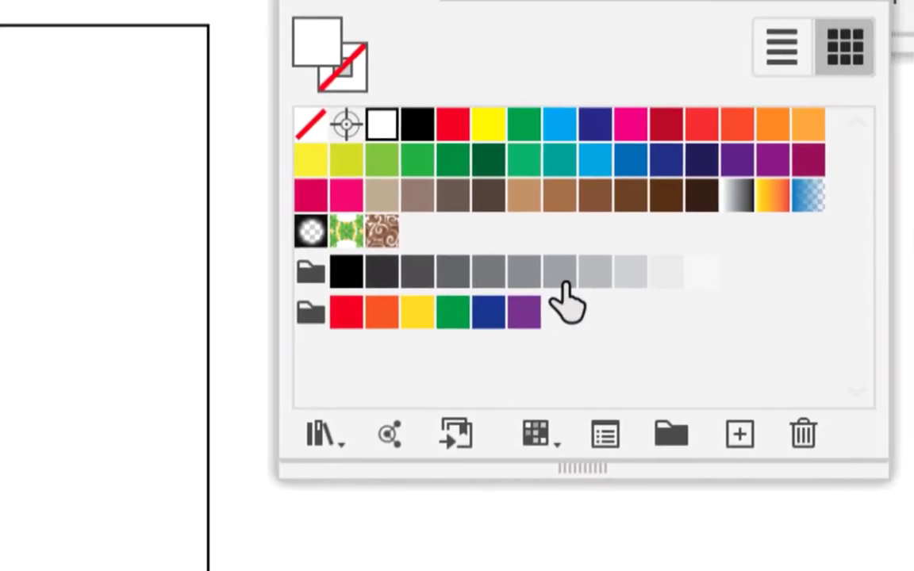
left_click(725, 279)
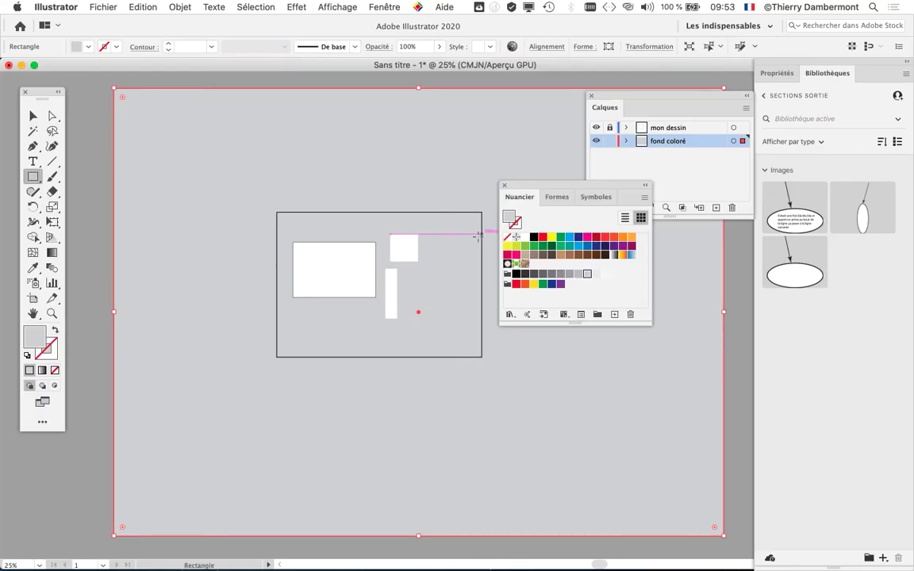
left_click_drag(553, 188, 690, 318)
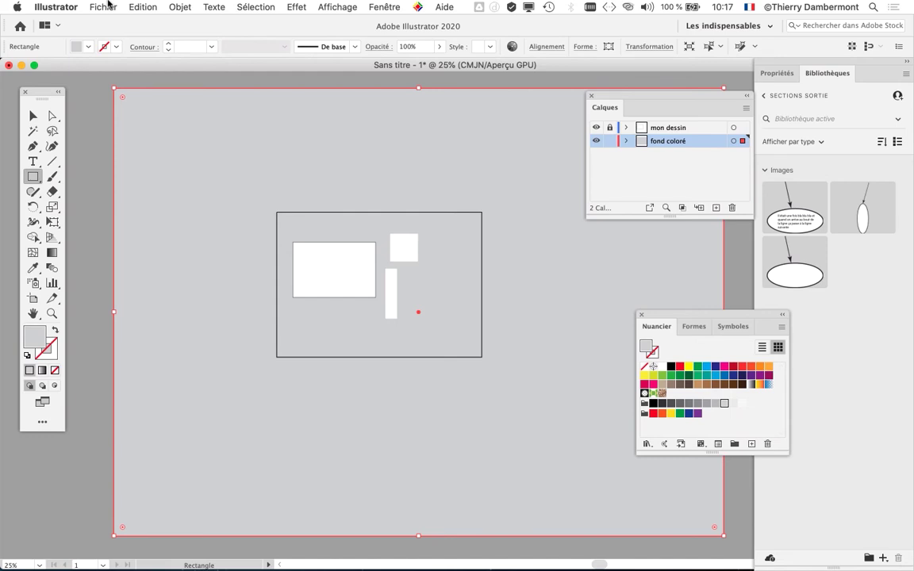
Step: Start saving the document under a new name on the computer, in the folder "formation stylisme jour 1 matin"
left_click(109, 5)
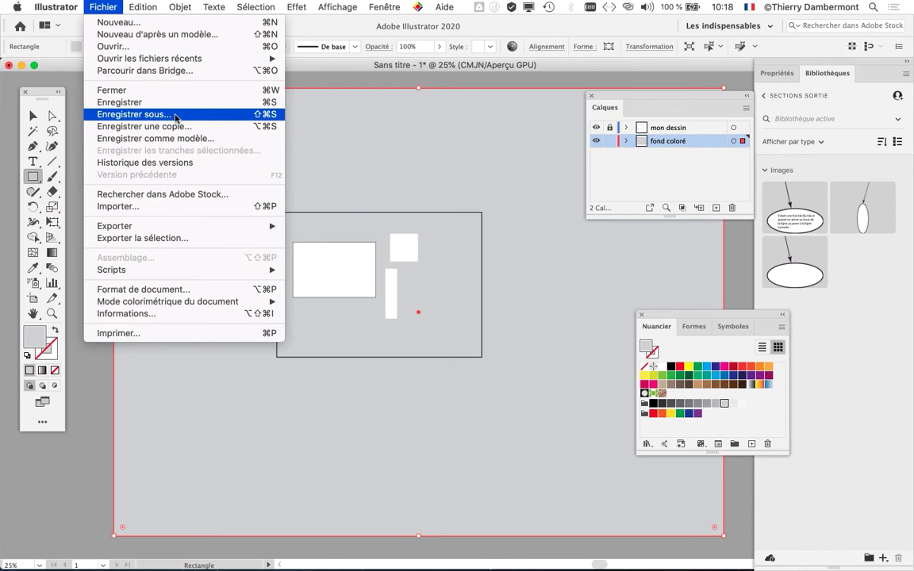
left_click(176, 116)
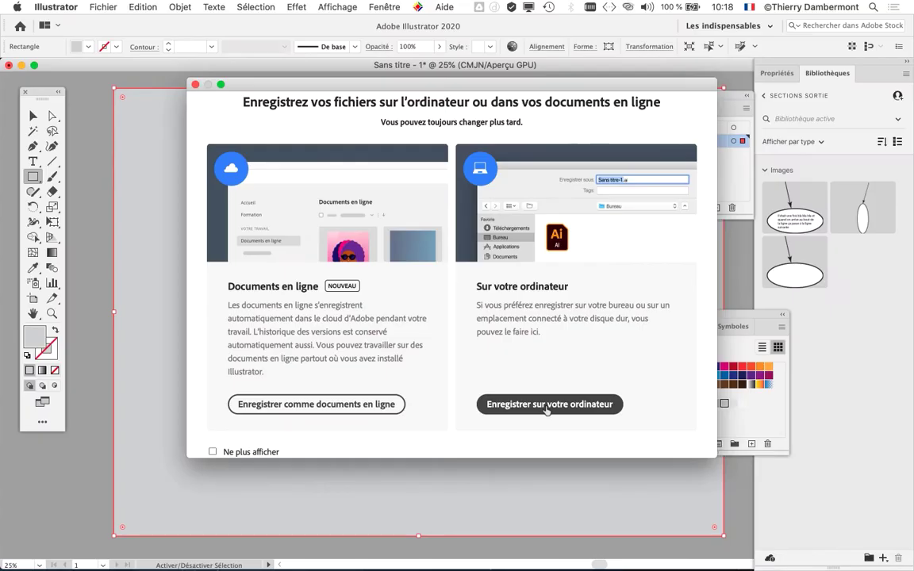
left_click(547, 418)
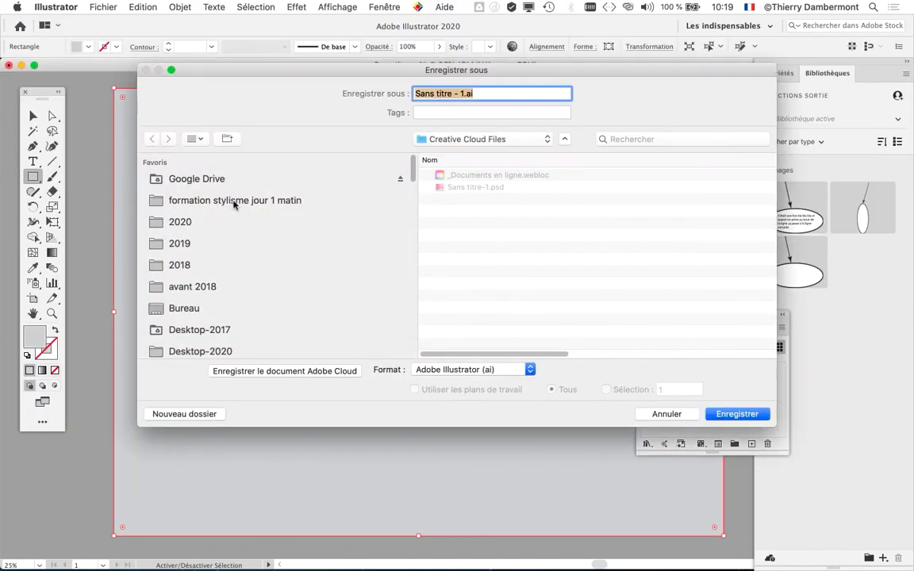
left_click(230, 202)
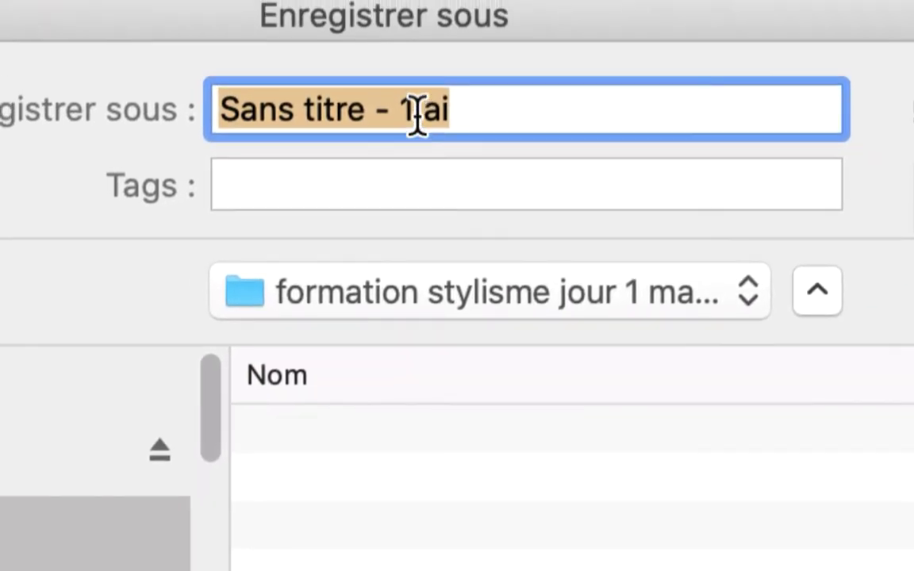
Step: Name the file "introduction - 01.ai", keeping the .ai extension
left_click_drag(369, 0, 317, 0)
left_click_drag(406, 103, 266, 88)
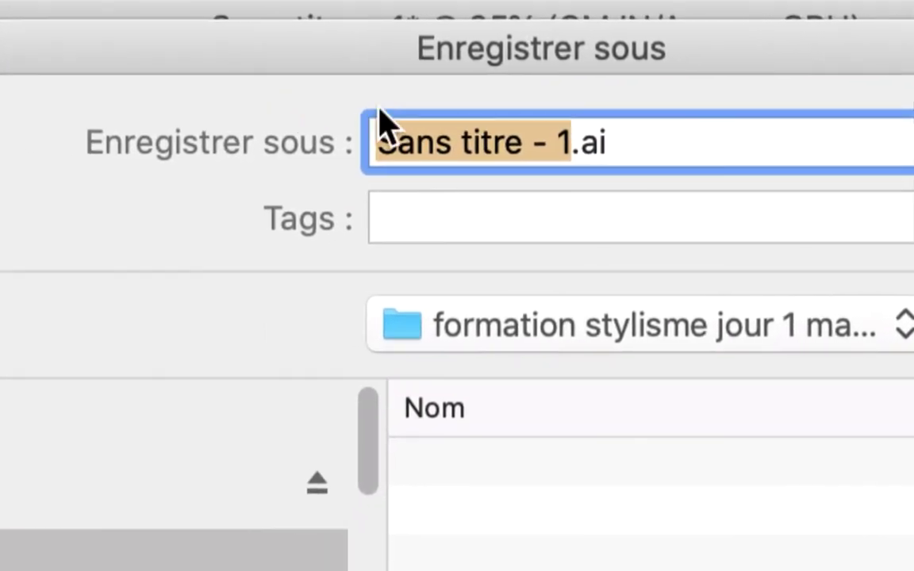
type("intro - 01")
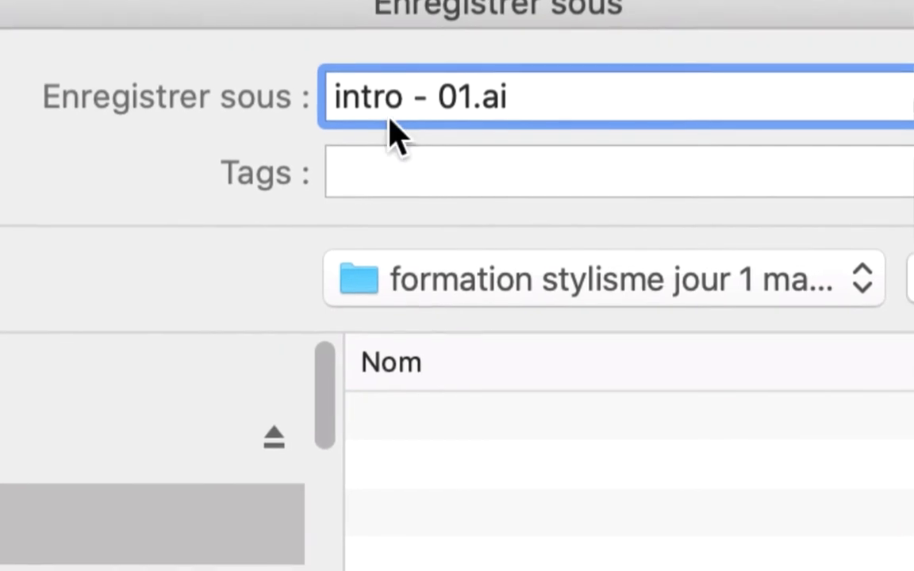
left_click(401, 102)
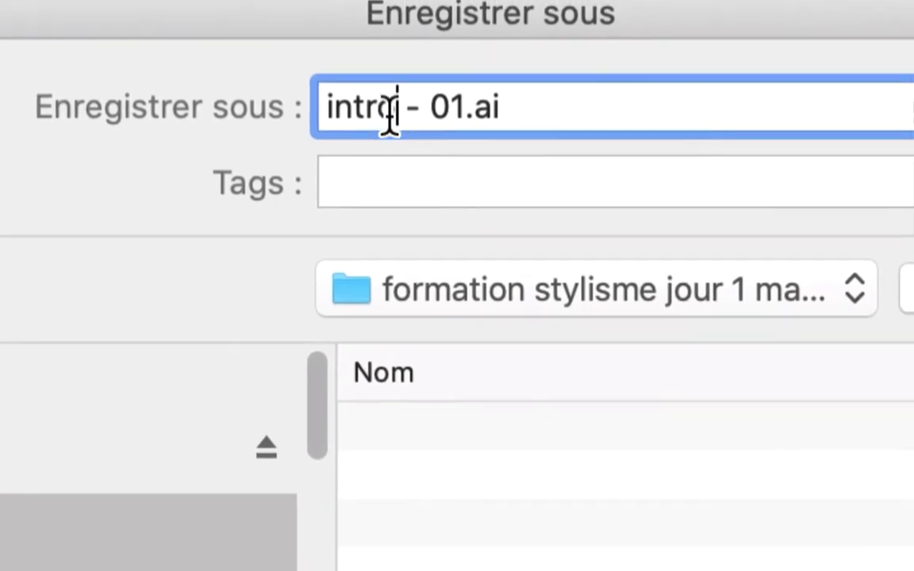
type("duction")
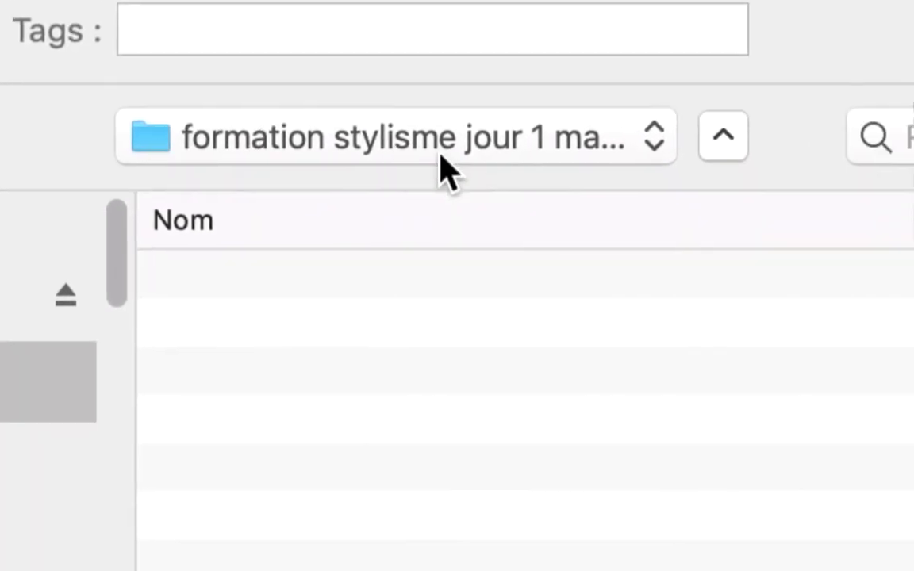
Step: Keep the "formation stylisme jour 1 matin" folder and save the file in Adobe Illustrator format with the Illustrator 2020 version options
left_click(660, 212)
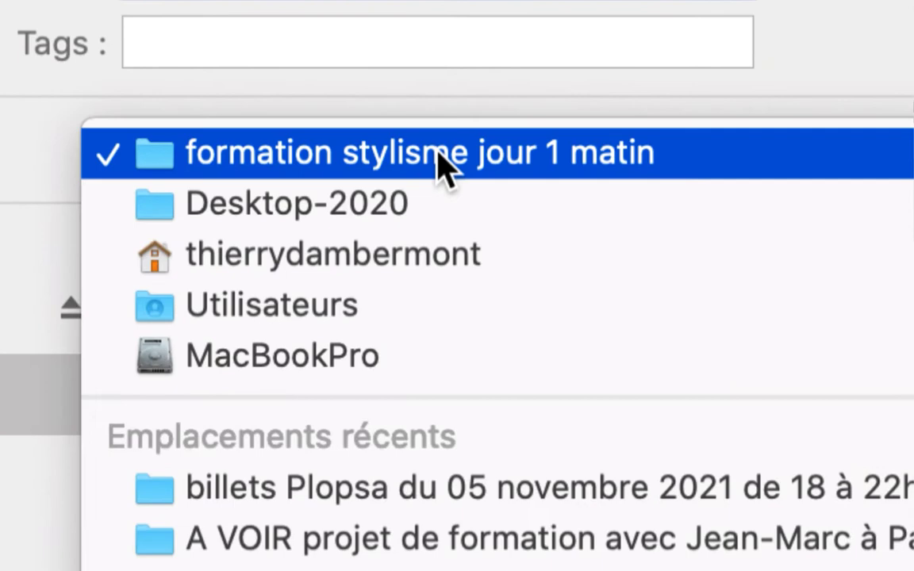
left_click(441, 154)
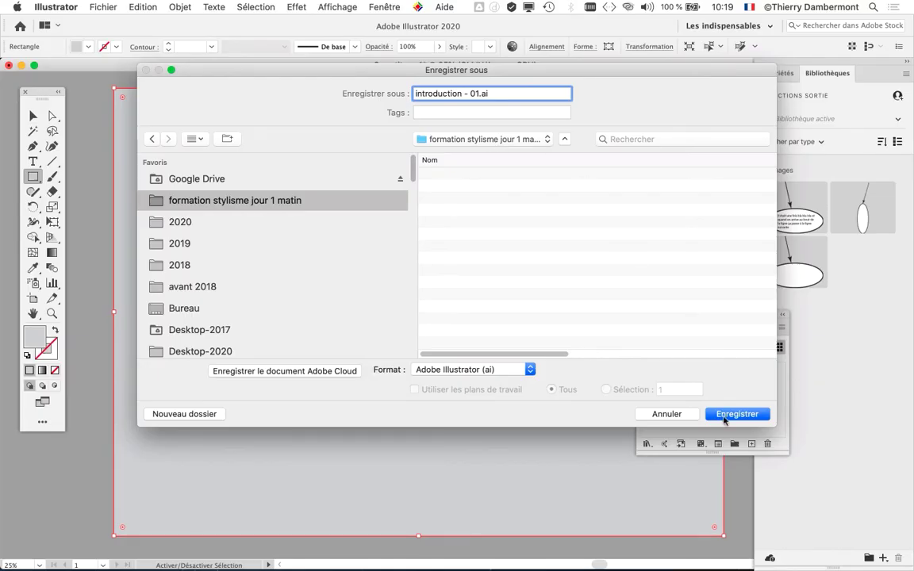
left_click(730, 412)
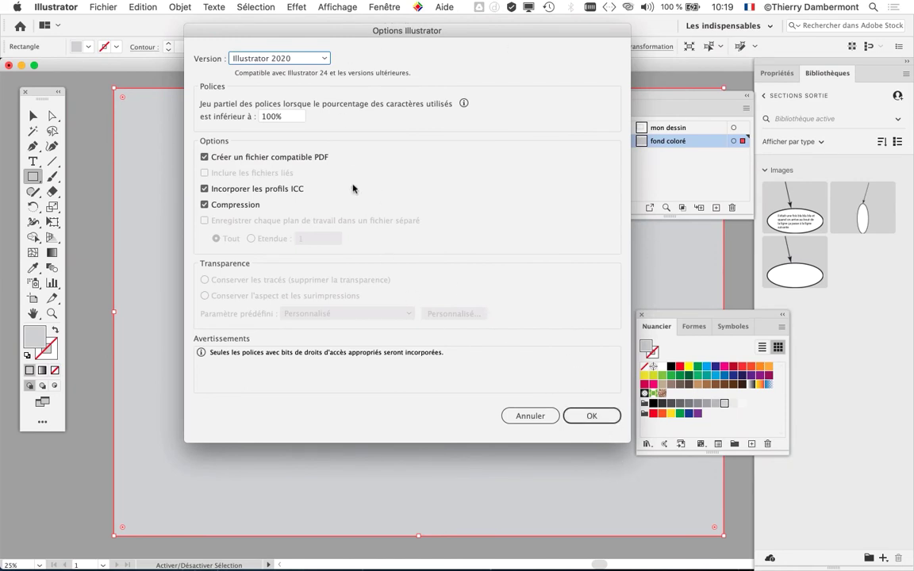
left_click(586, 417)
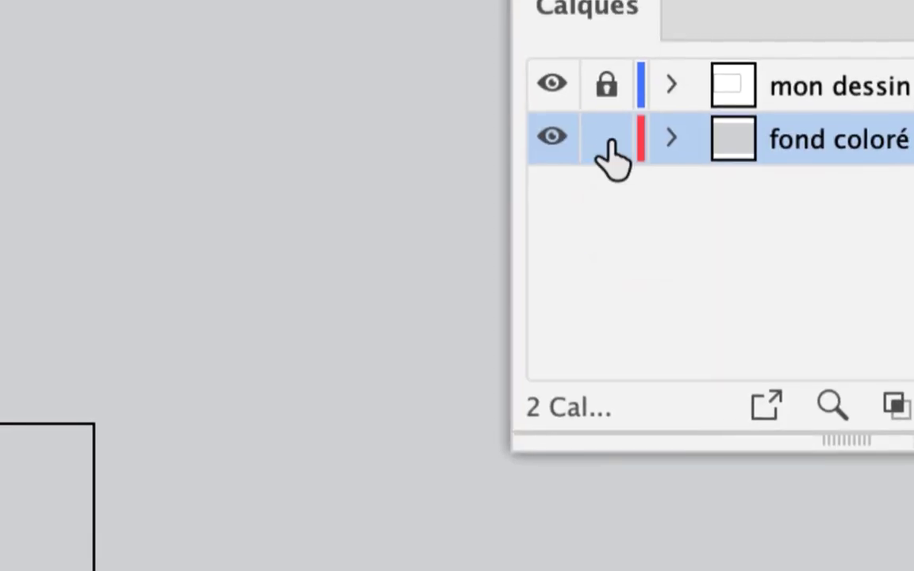
Step: Lock the fond coloré layer, unlock the mon dessin layer and activate the Hand tool
left_click(608, 141)
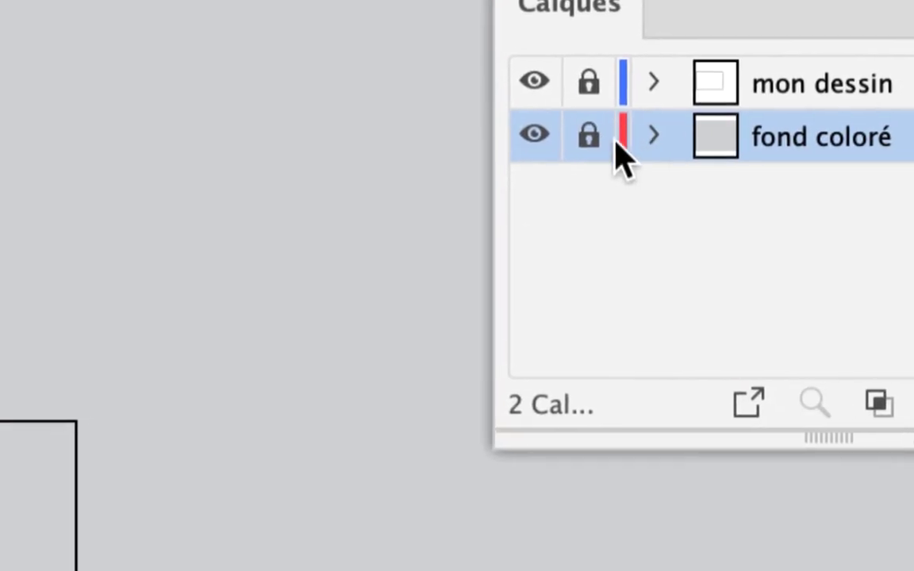
left_click(588, 83)
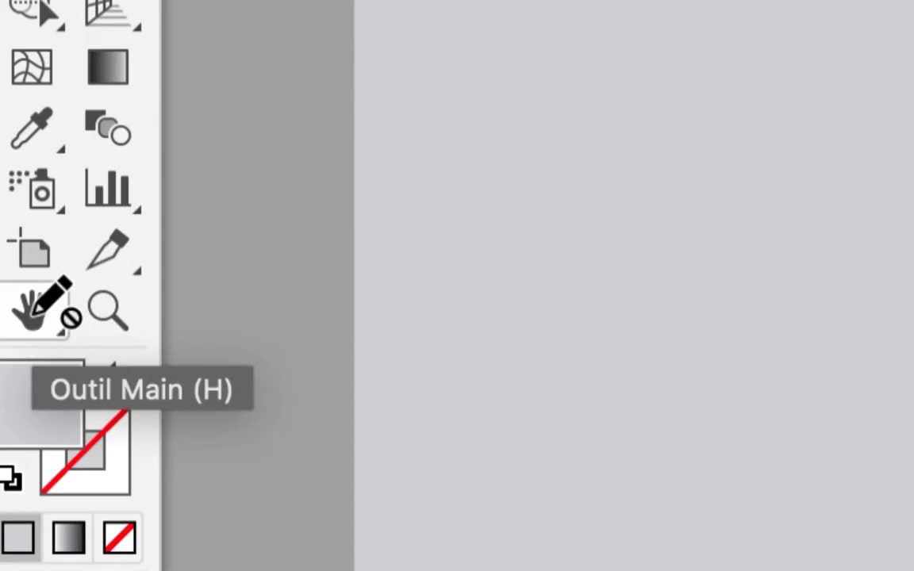
left_click(33, 315)
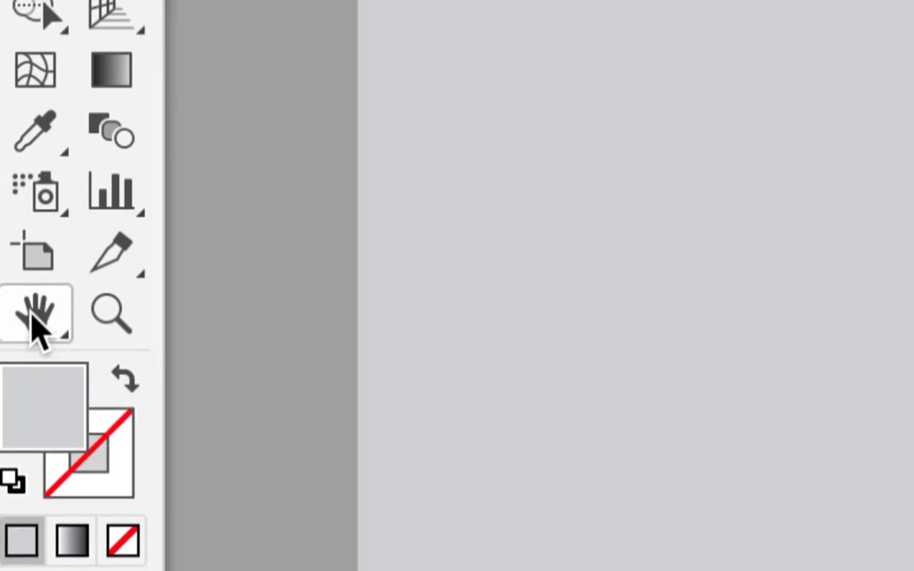
Step: Fit the artboard to the window and reposition the floating Layers, Swatches and Tools panels around the shapes
double_click(33, 316)
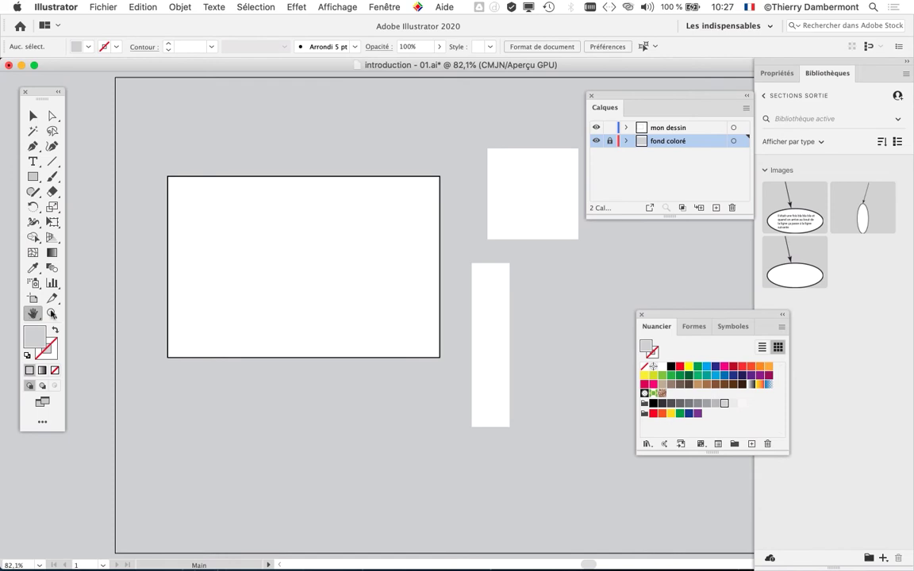
left_click_drag(627, 94, 682, 106)
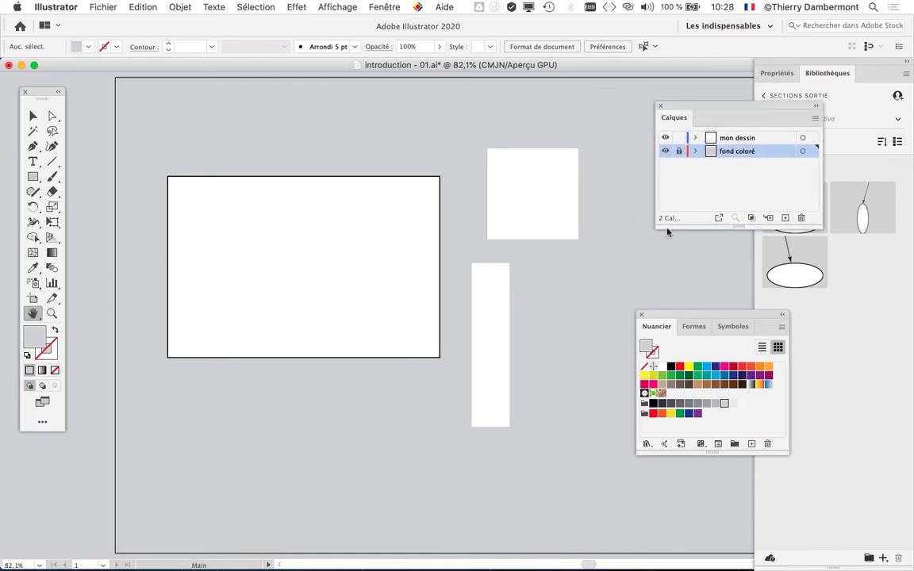
left_click_drag(656, 323, 591, 264)
left_click_drag(44, 89, 82, 94)
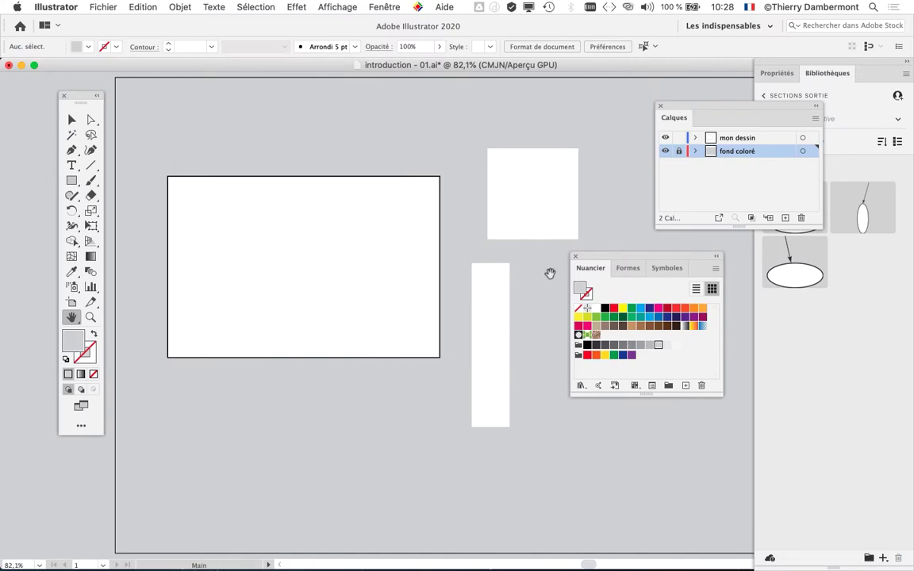
left_click_drag(597, 255, 564, 252)
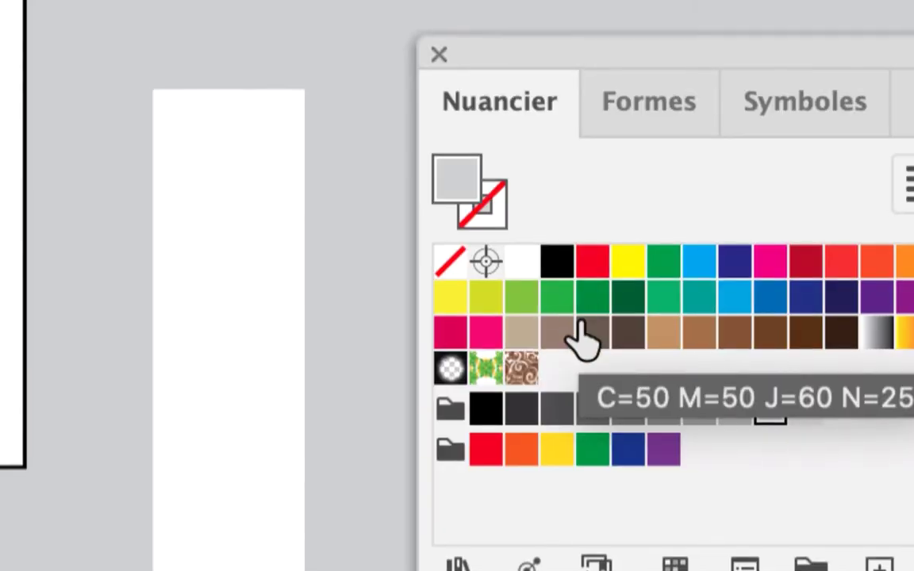
Step: Apply swatches directly onto the unselected shapes: green on the large rectangle, teal on the square, blue then magenta on the narrow rectangle
left_click_drag(557, 298, 384, 285)
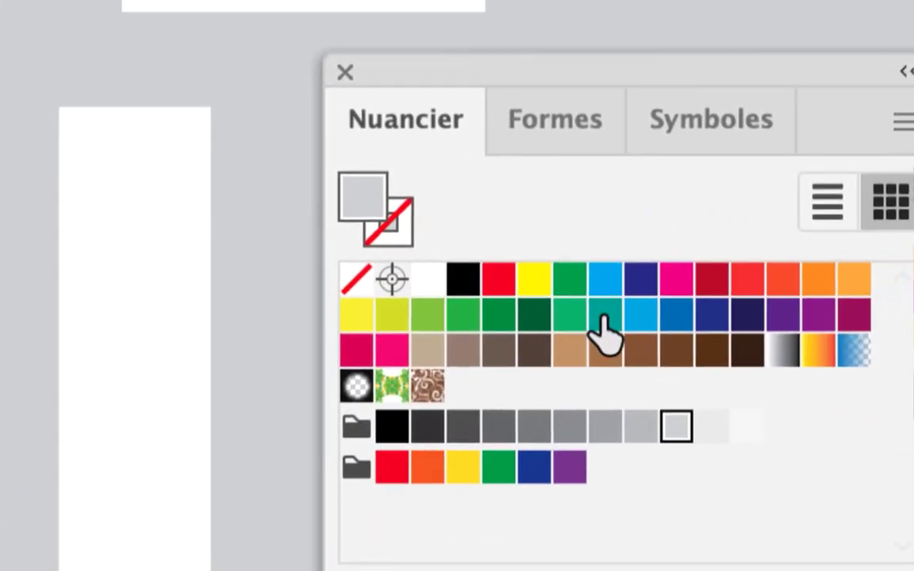
left_click_drag(603, 318, 319, 2)
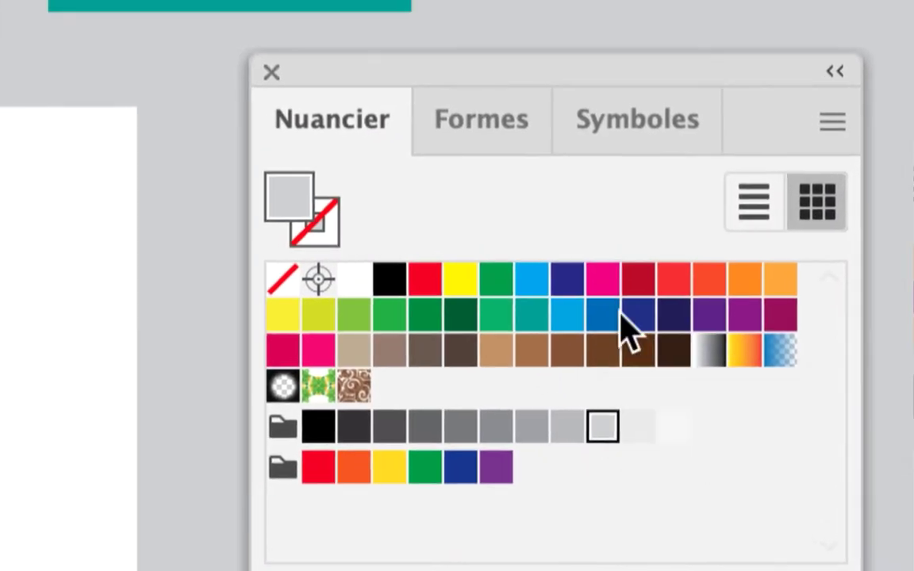
left_click_drag(625, 287, 130, 349)
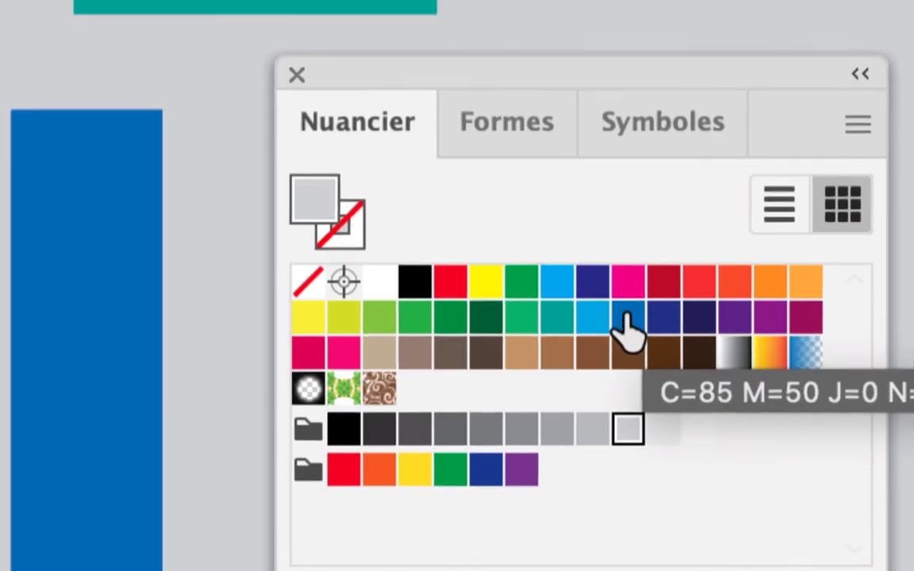
left_click(626, 305)
left_click_drag(625, 305, 56, 354)
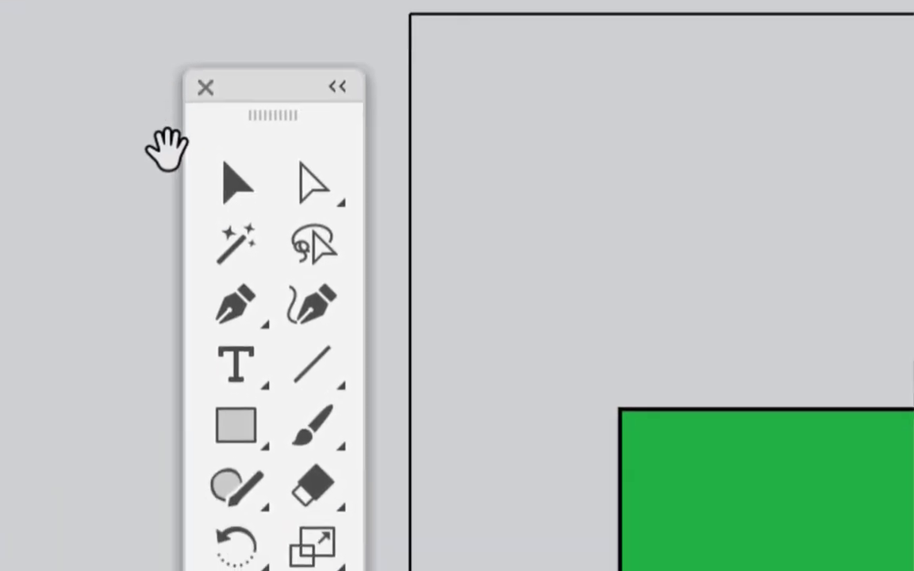
Step: Select the teal square, fill it with the light orange swatch, and move the Layers and Swatches panels clear of the shapes
left_click(187, 157)
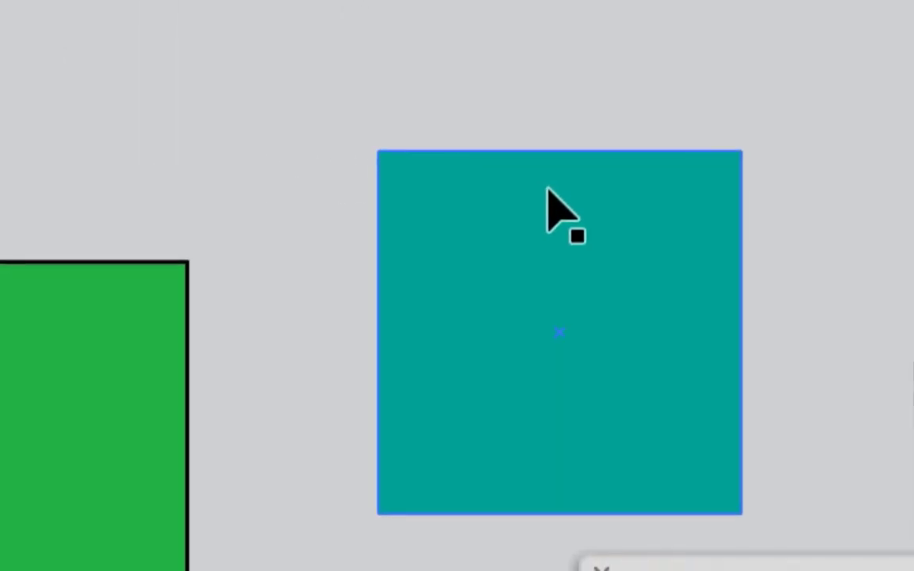
left_click(603, 282)
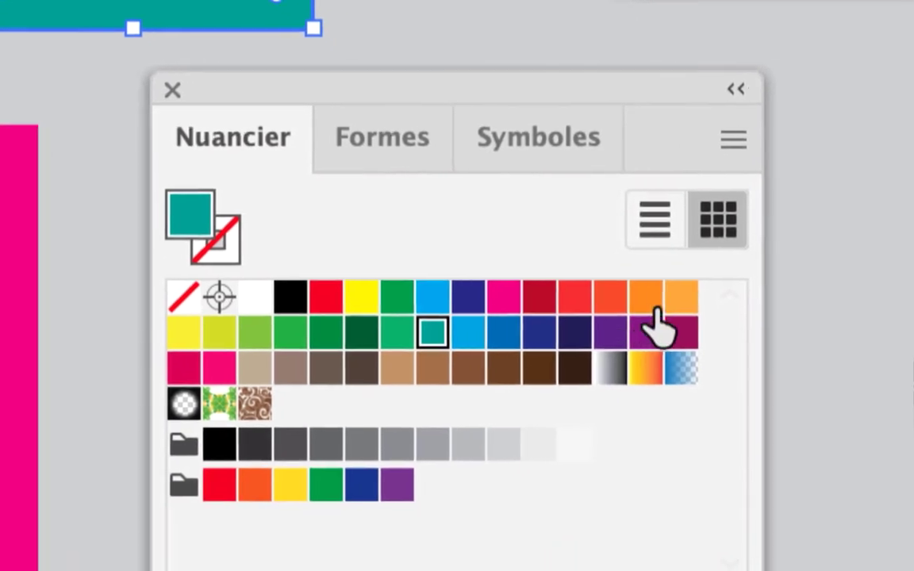
left_click(658, 308)
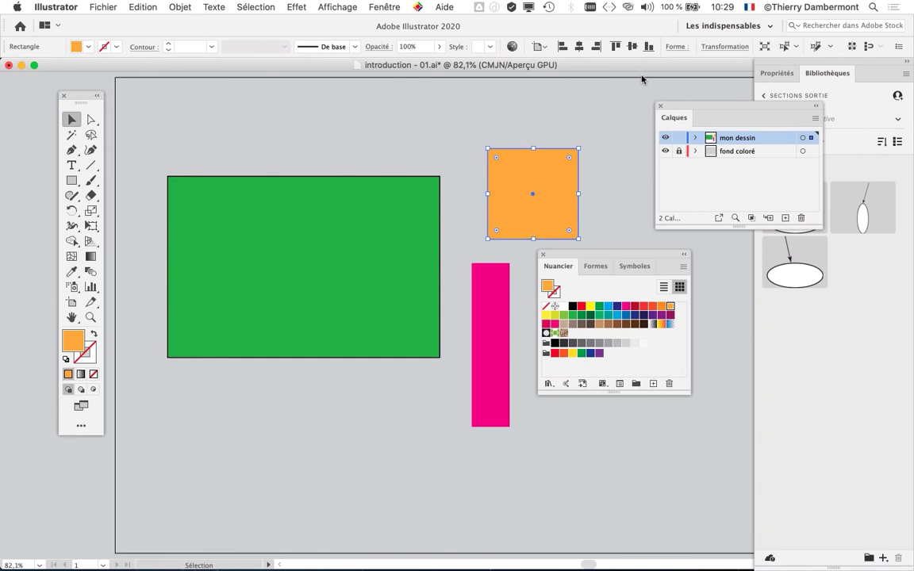
left_click_drag(434, 248, 214, 394)
left_click_drag(585, 255, 639, 106)
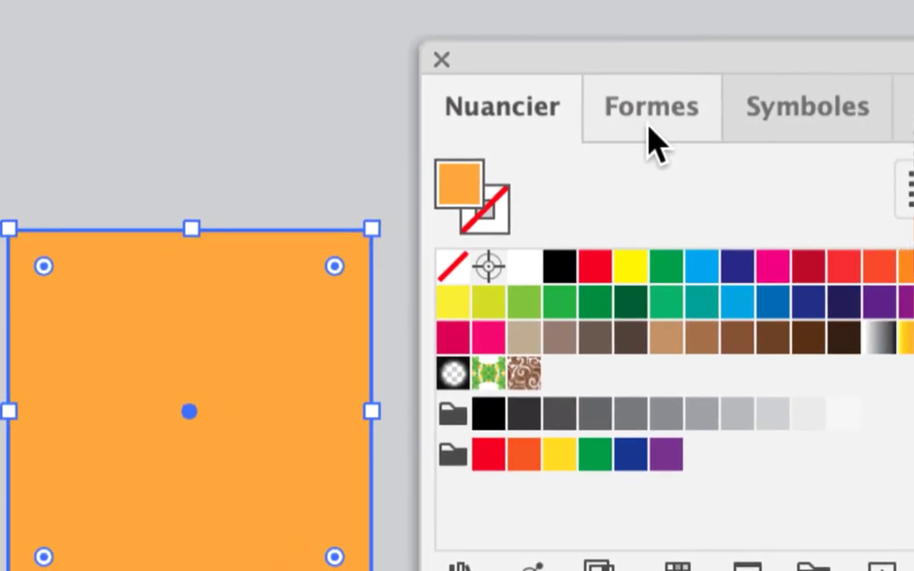
Step: Examine the Formes (brushes) and Symboles libraries grouped with the Nuancier swatches, ending back on the swatches
left_click(649, 129)
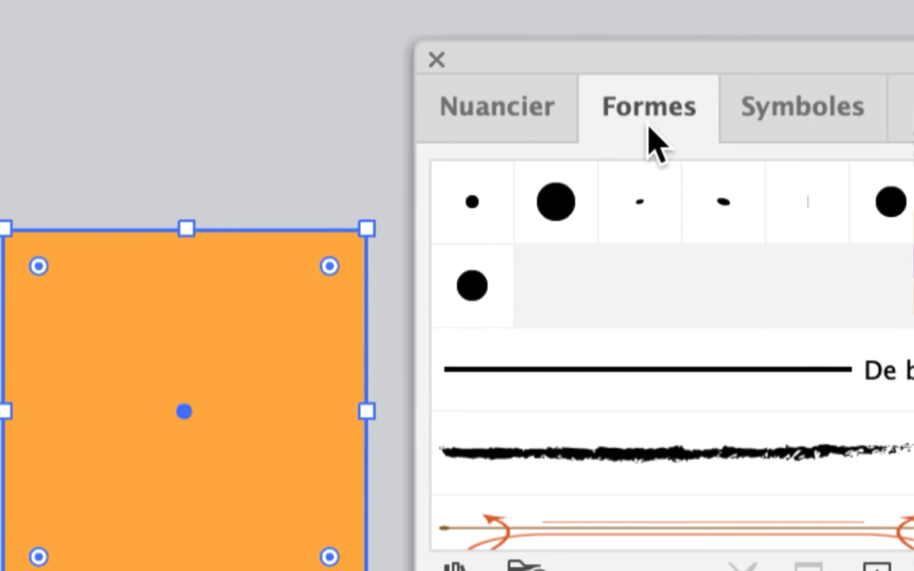
left_click(760, 125)
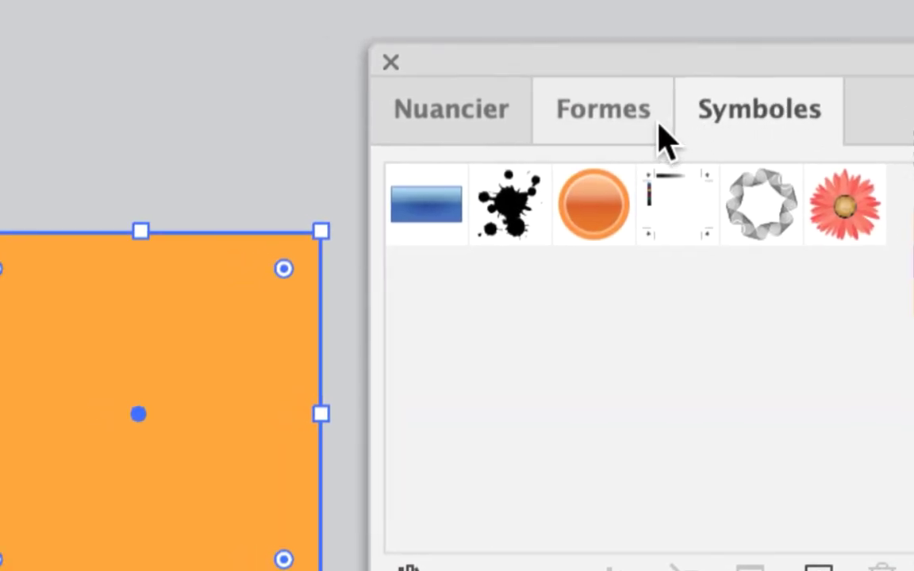
left_click(613, 139)
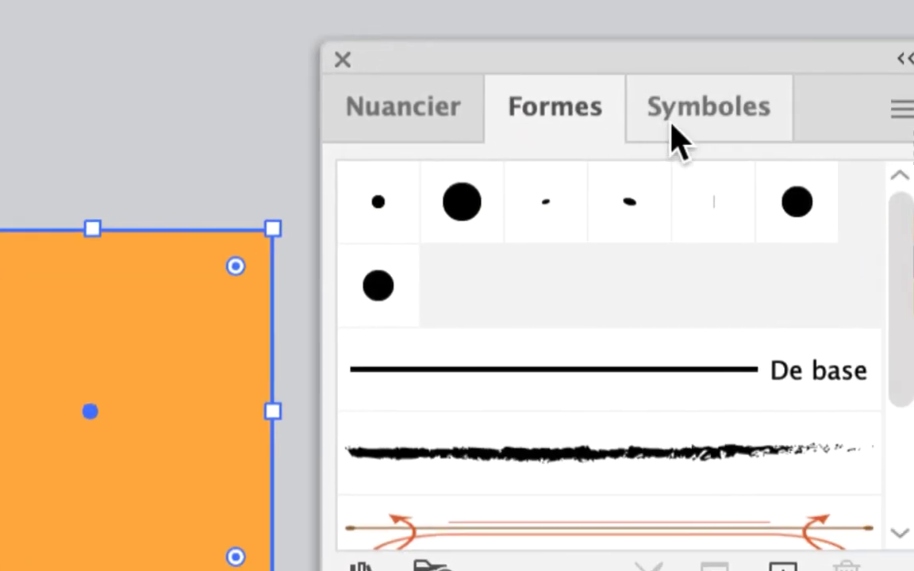
left_click(741, 130)
left_click(629, 126)
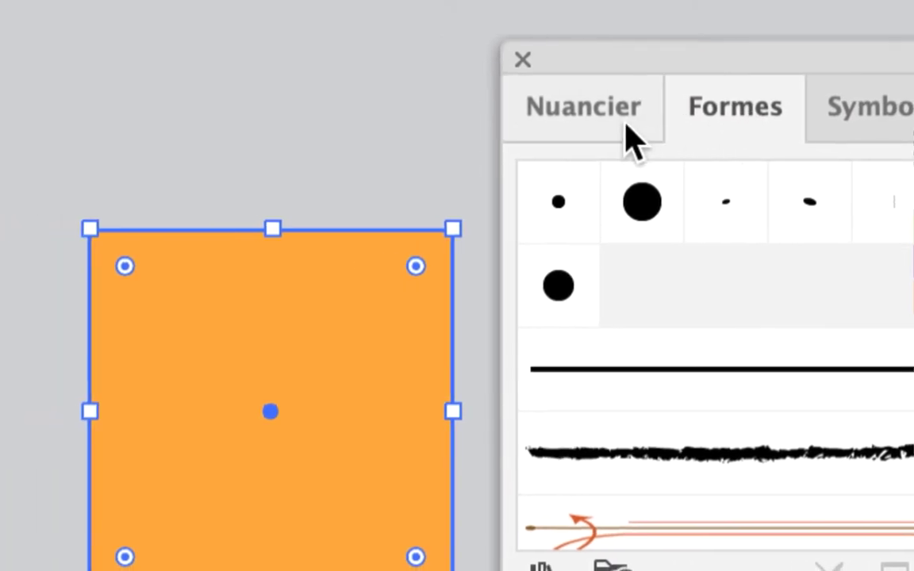
left_click(533, 131)
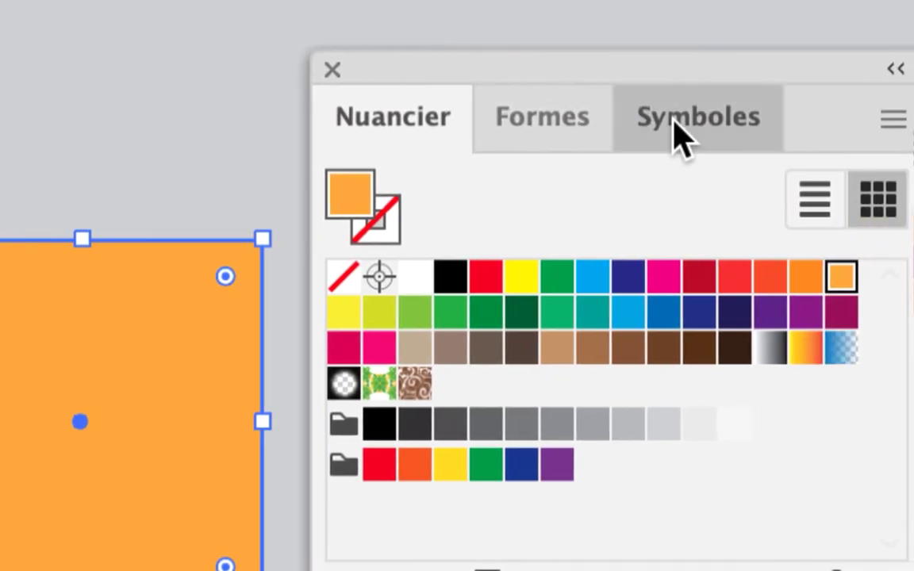
left_click(757, 134)
left_click(631, 131)
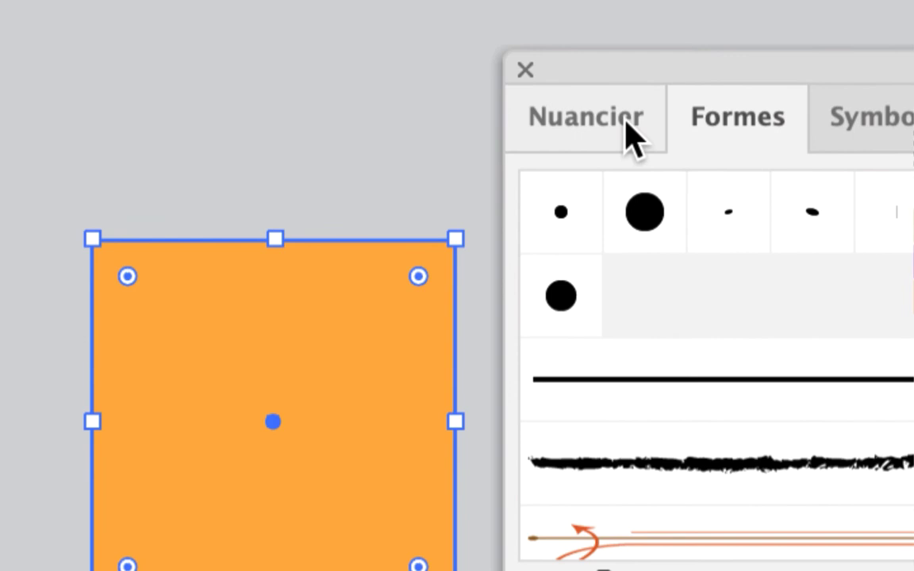
left_click(594, 122)
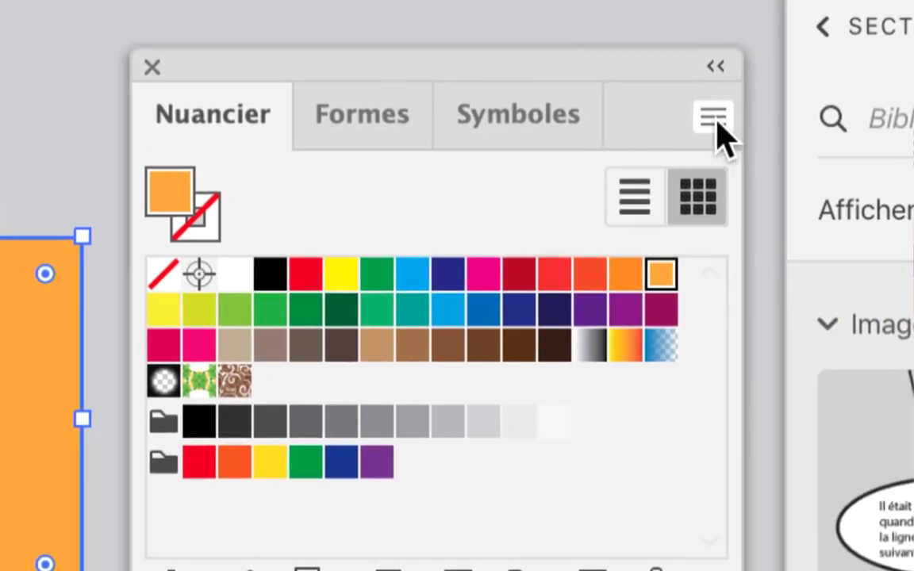
left_click(715, 119)
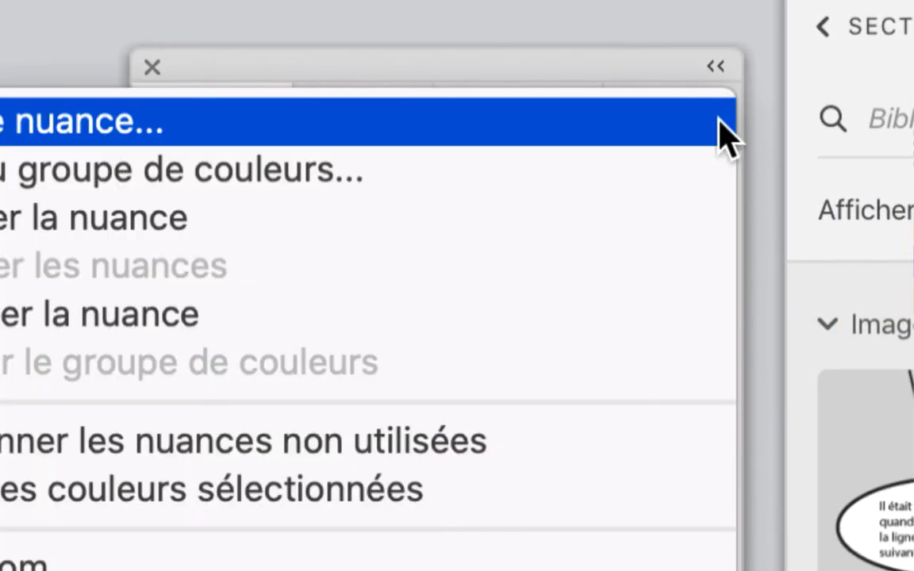
left_click(718, 120)
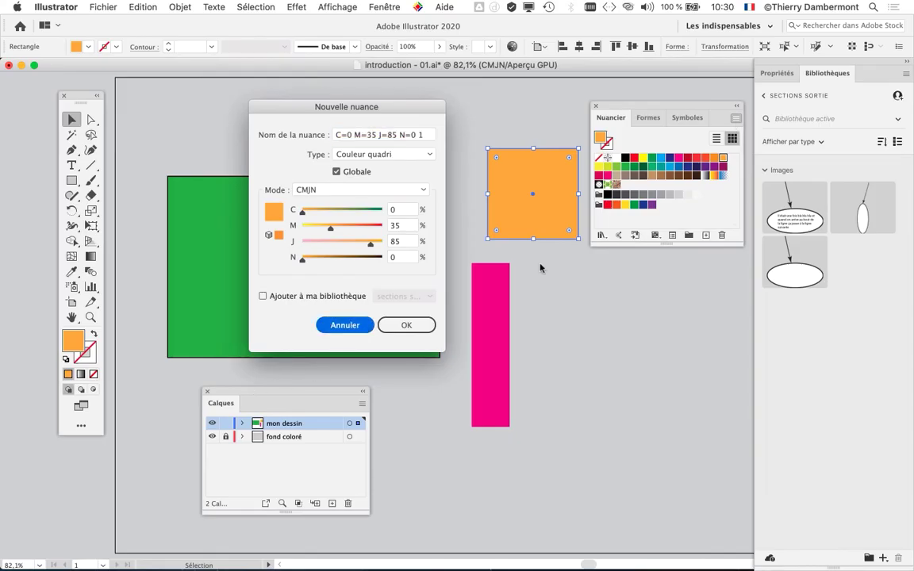
key("Escape")
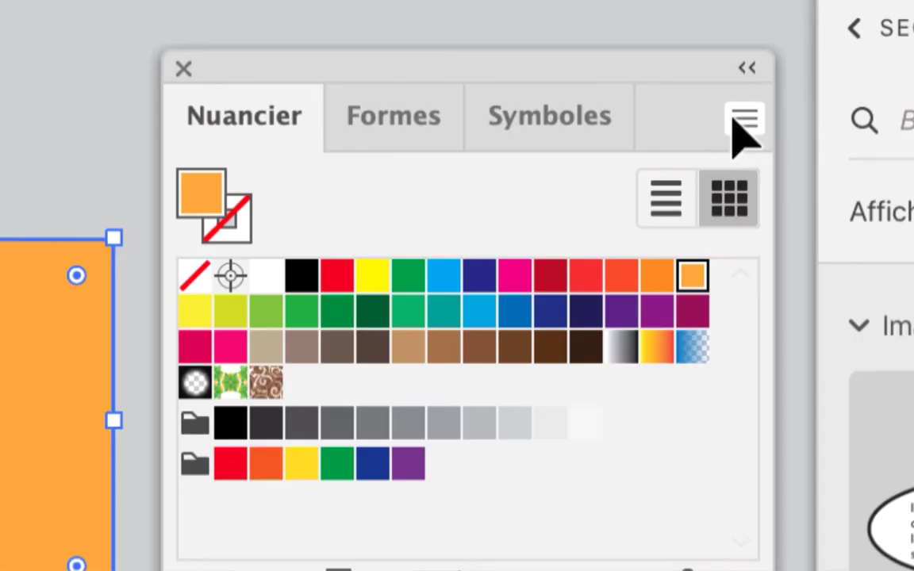
Step: Start a new swatch from the orange fill and mix it in CMJN with C 64%, M 15% and J 31%
left_click(736, 124)
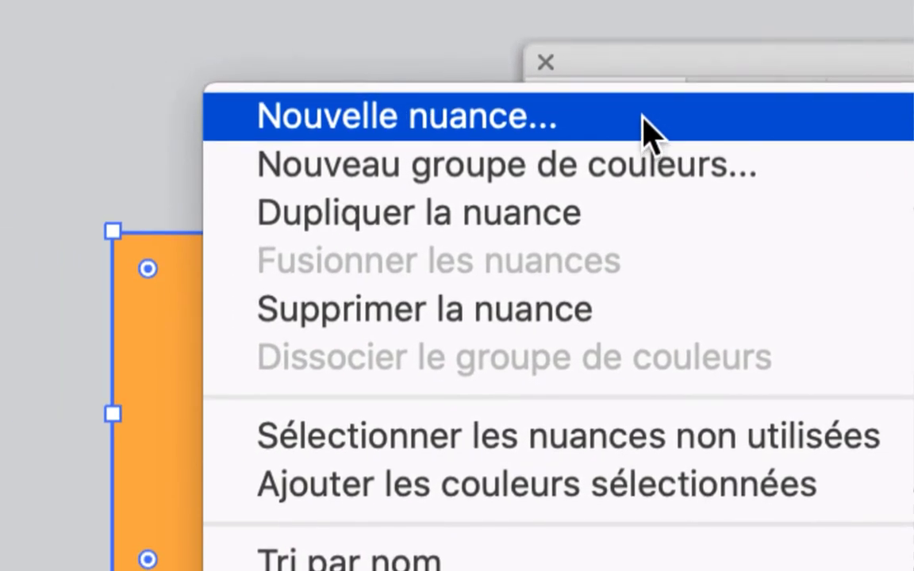
left_click(644, 119)
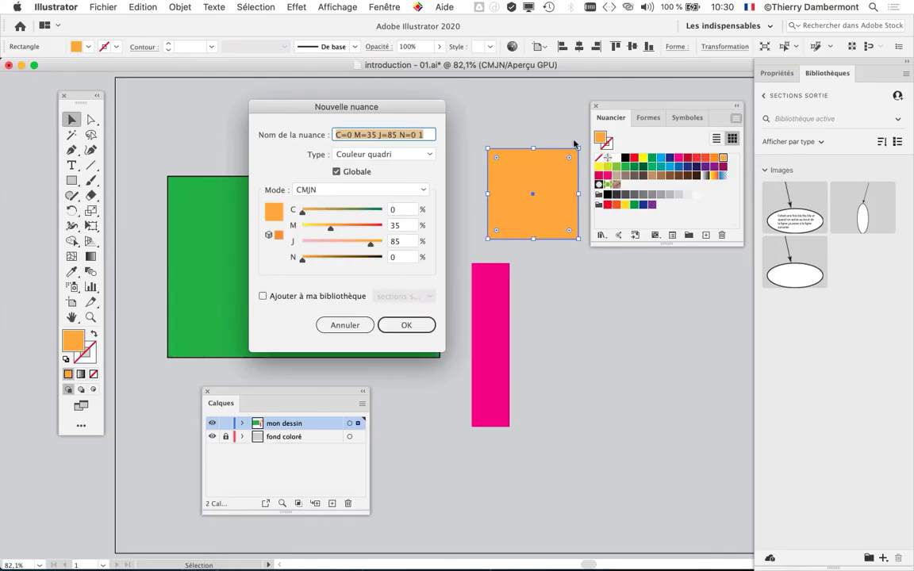
left_click_drag(341, 111, 620, 83)
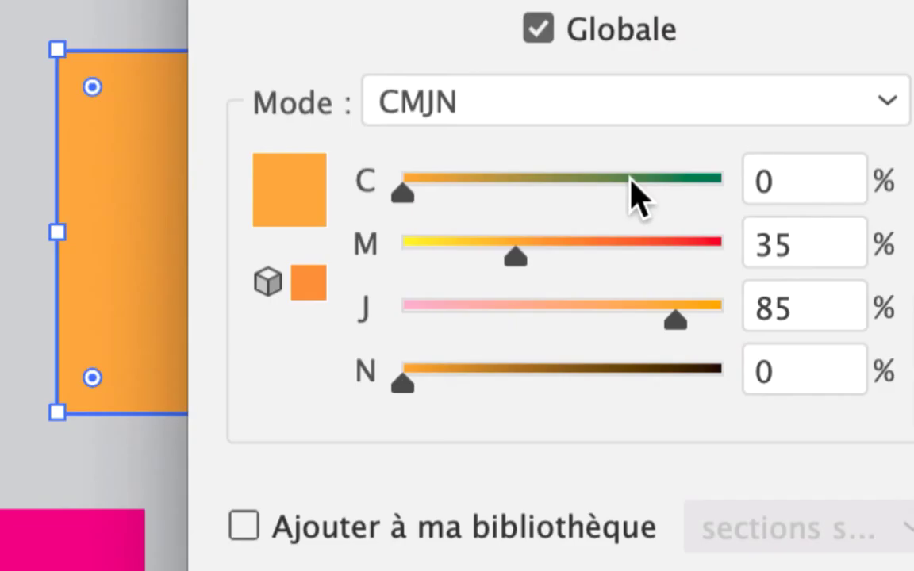
left_click(613, 194)
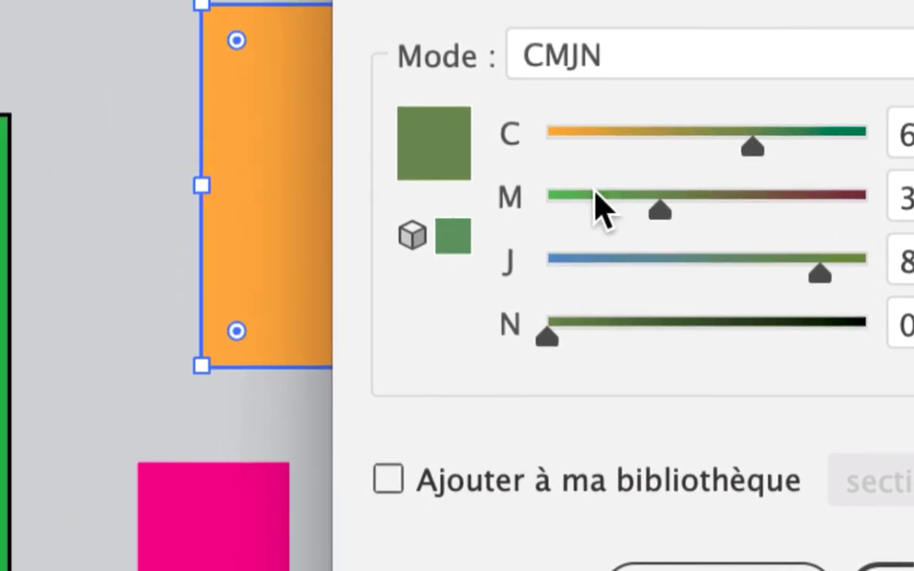
left_click(595, 194)
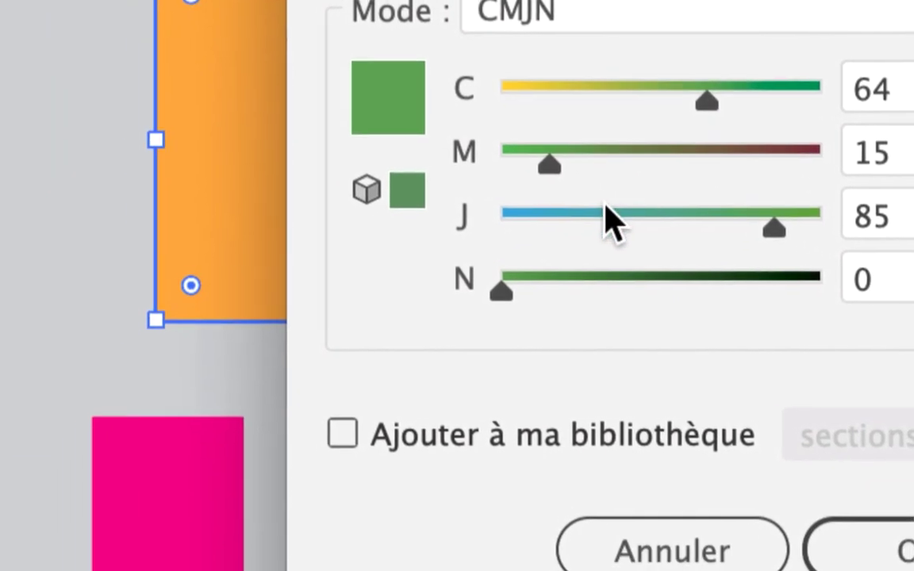
left_click(645, 257)
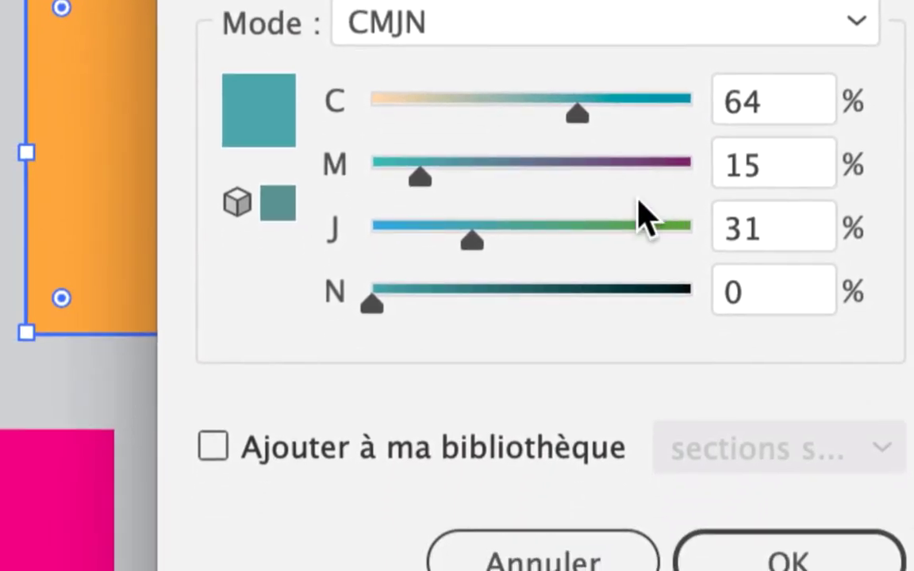
Step: Remix the new swatch to C 49%, M 59% and J 18%, and switch its colour mode to RVB
left_click(443, 103)
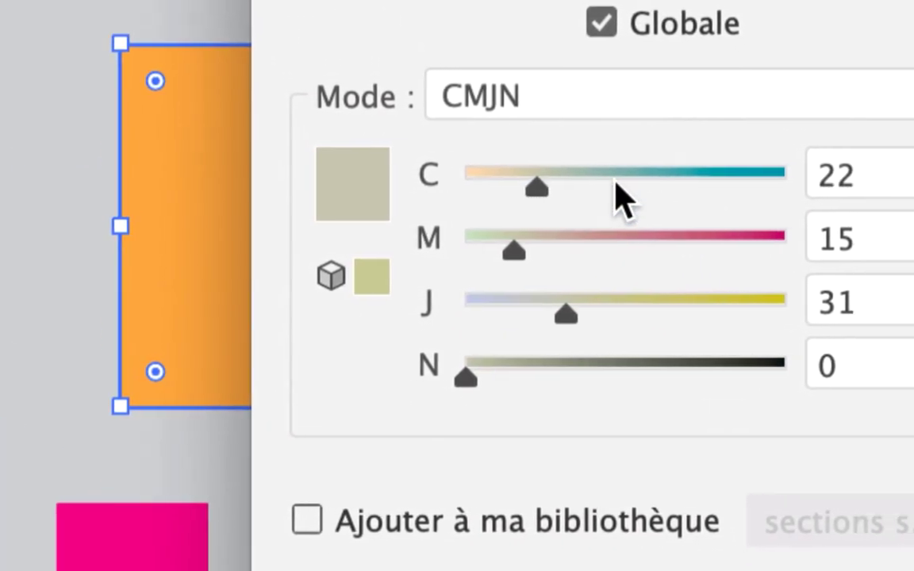
left_click(617, 183)
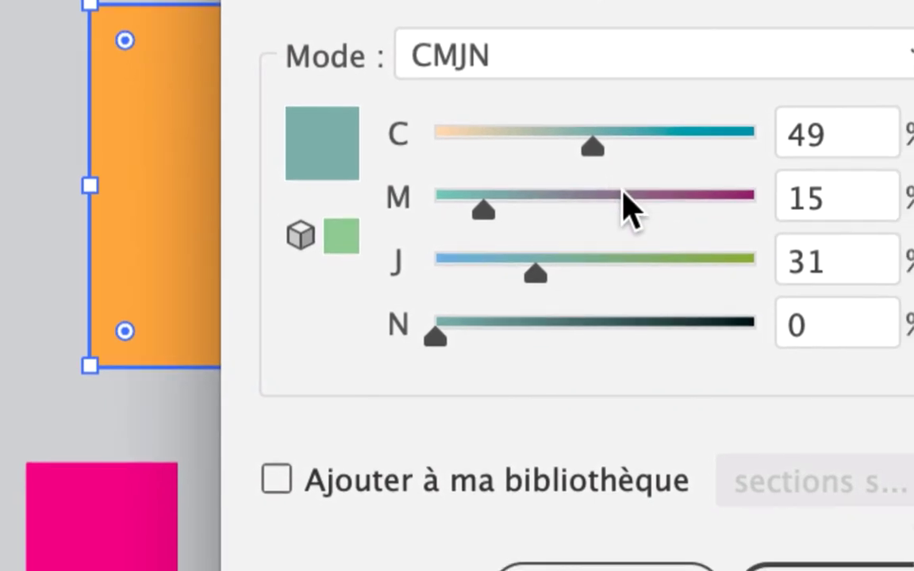
left_click(646, 242)
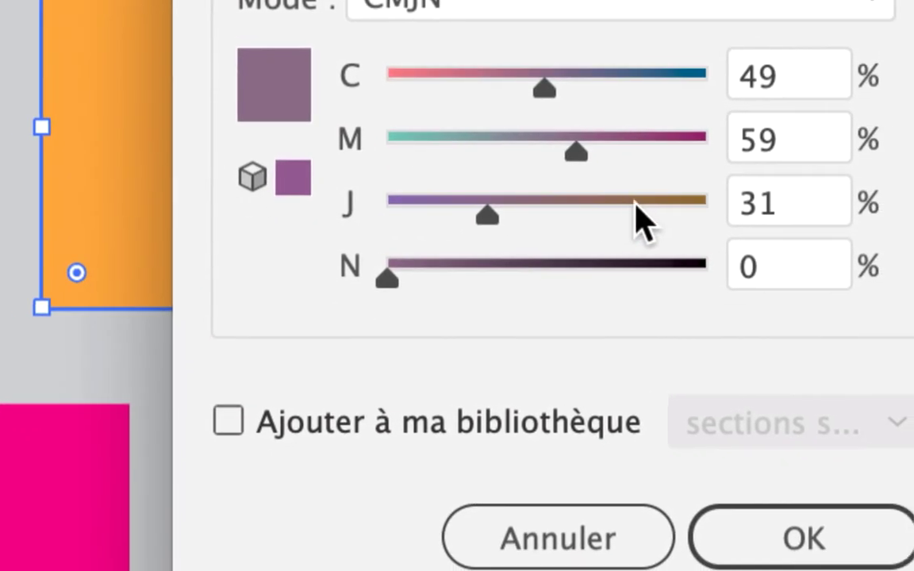
left_click(698, 203)
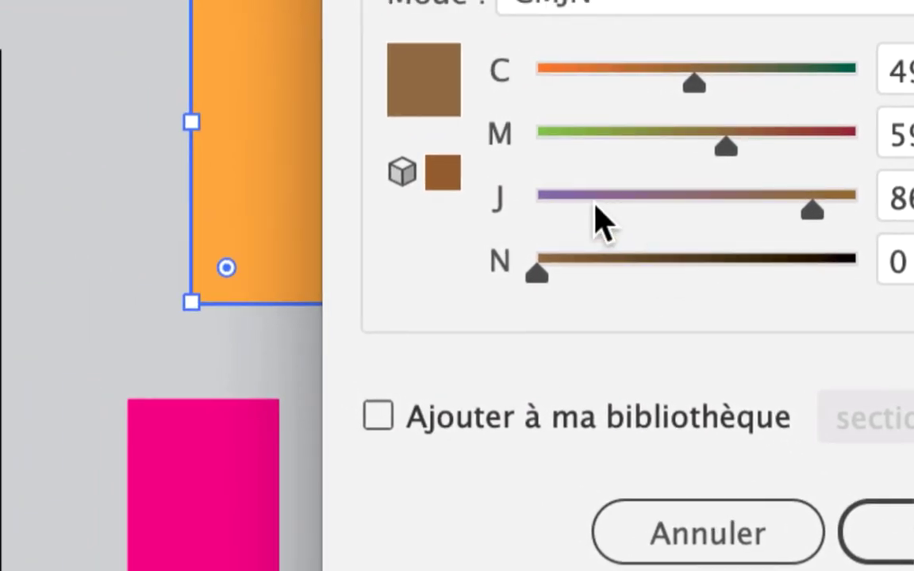
left_click(389, 235)
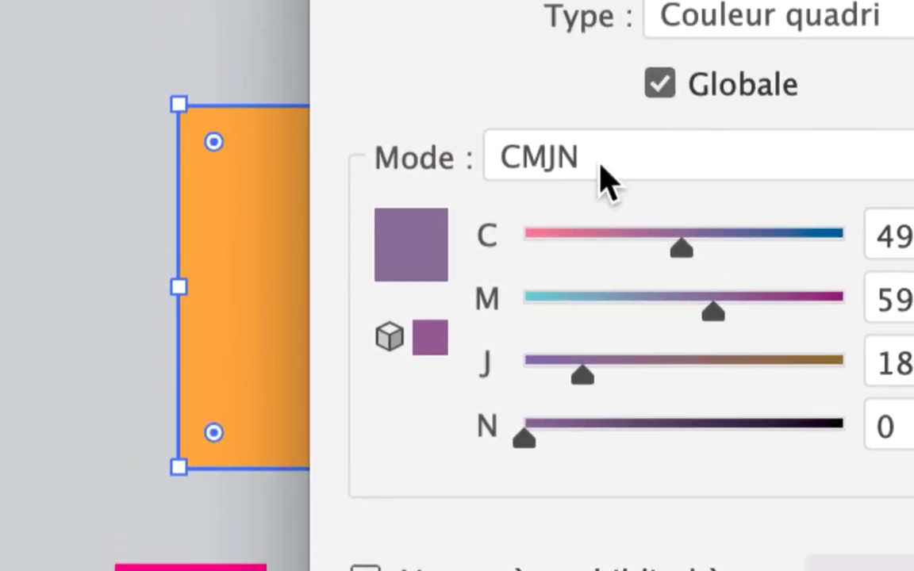
left_click(606, 178)
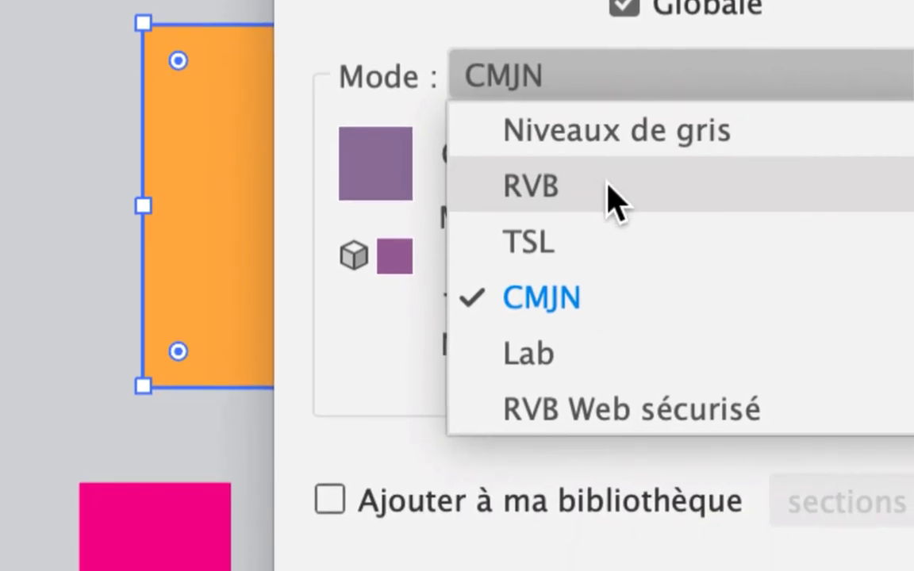
left_click(611, 198)
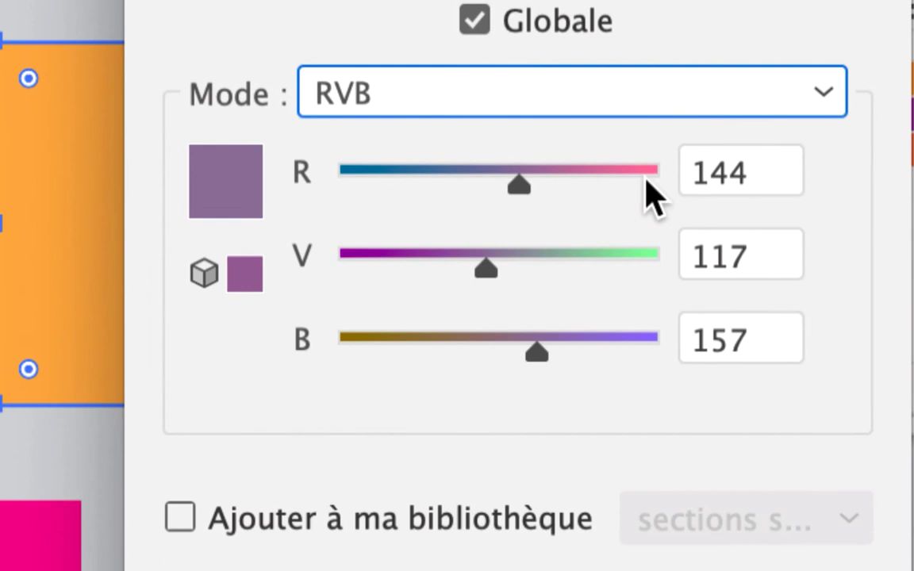
Step: Remix the new swatch to a magenta of R 255, V 23 and B 255
left_click_drag(671, 181, 686, 189)
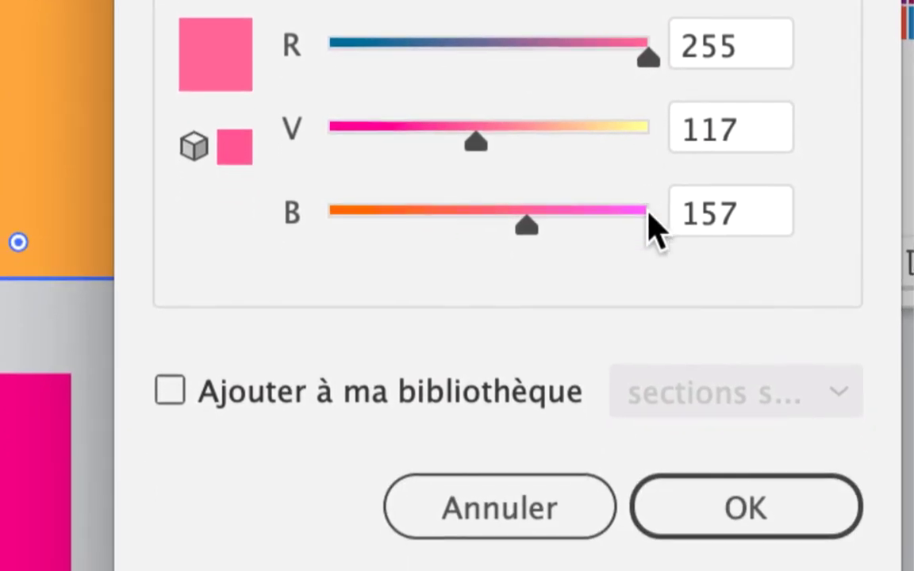
left_click(645, 227)
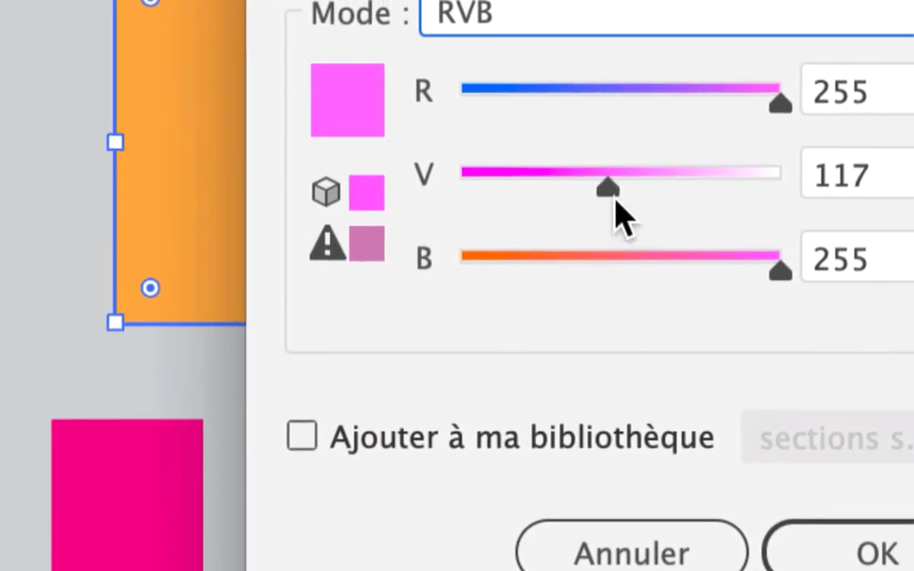
left_click_drag(615, 200, 499, 192)
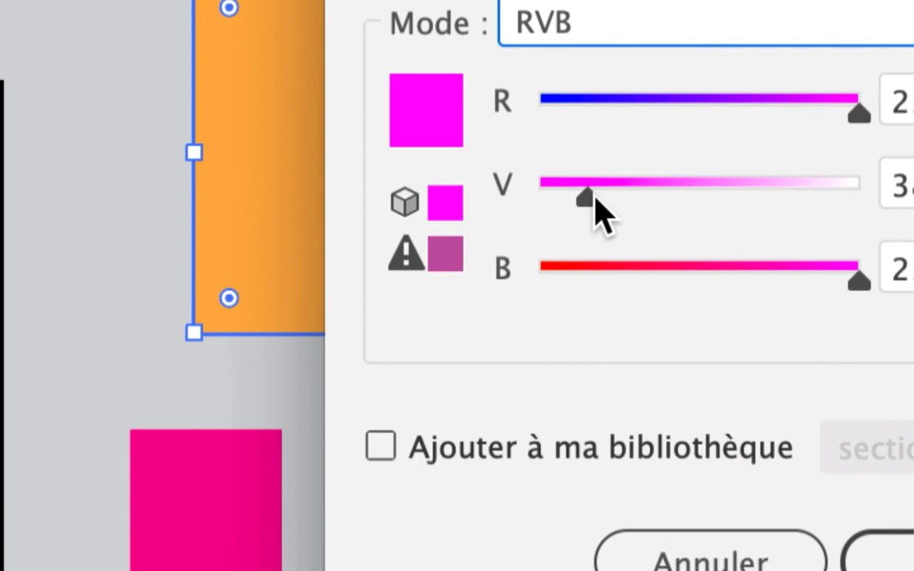
left_click_drag(387, 266, 374, 266)
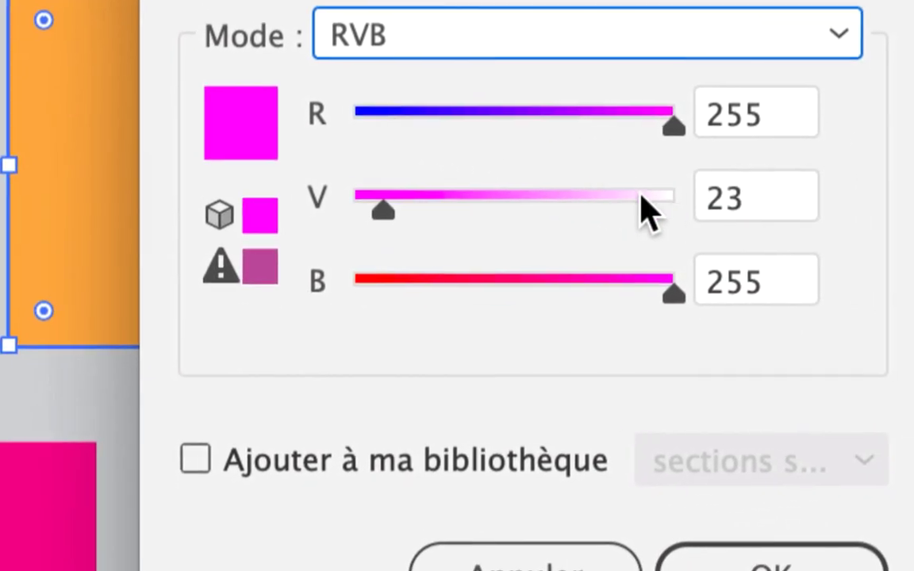
Step: Mix the new swatch to R 0, V 255 and B 0 and create it as the orange square's fill
left_click(644, 195)
left_click(341, 115)
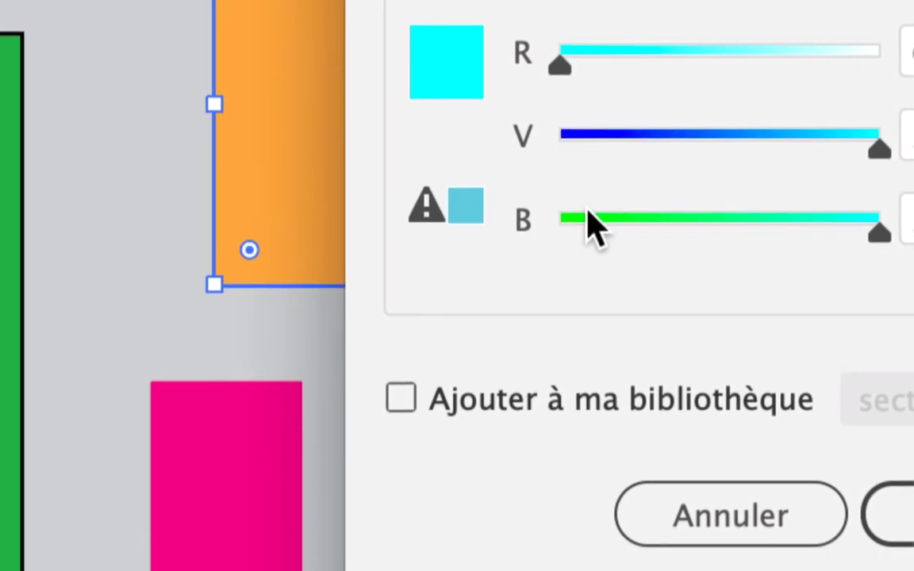
left_click(562, 223)
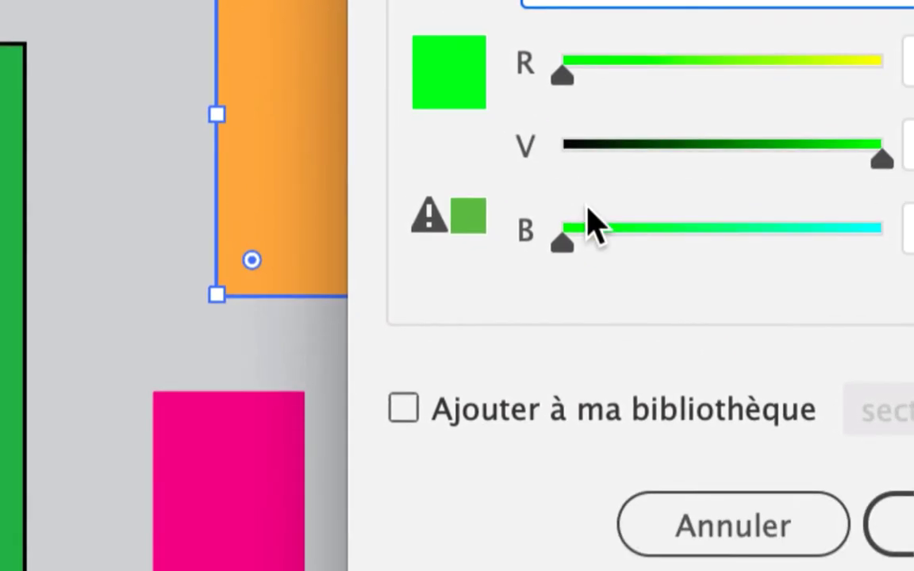
left_click(706, 330)
left_click_drag(593, 226, 883, 227)
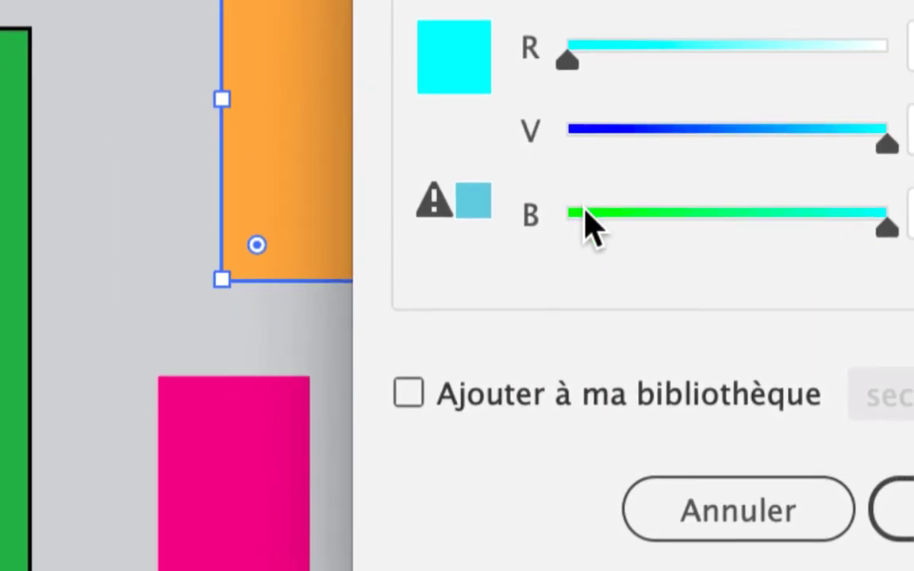
left_click(642, 357)
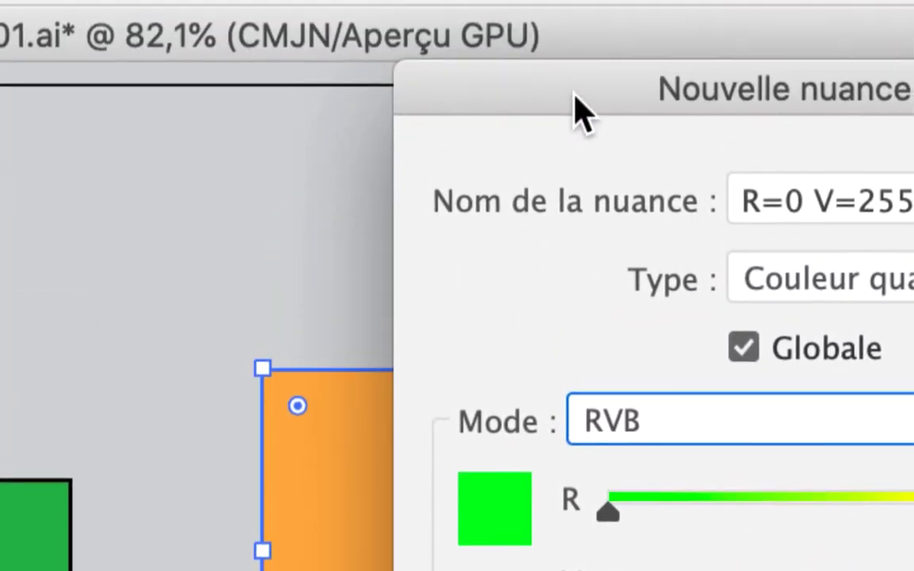
left_click_drag(587, 16, 659, 107)
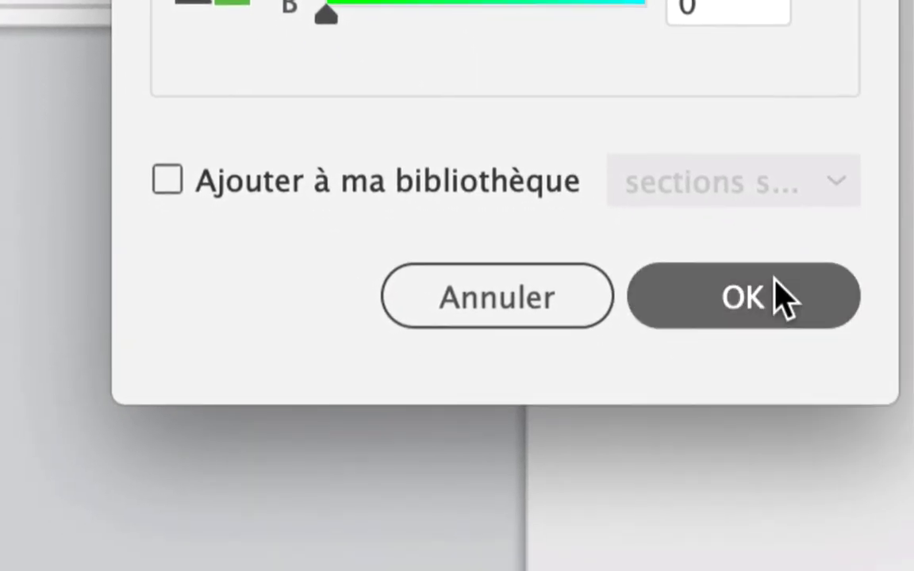
left_click(775, 282)
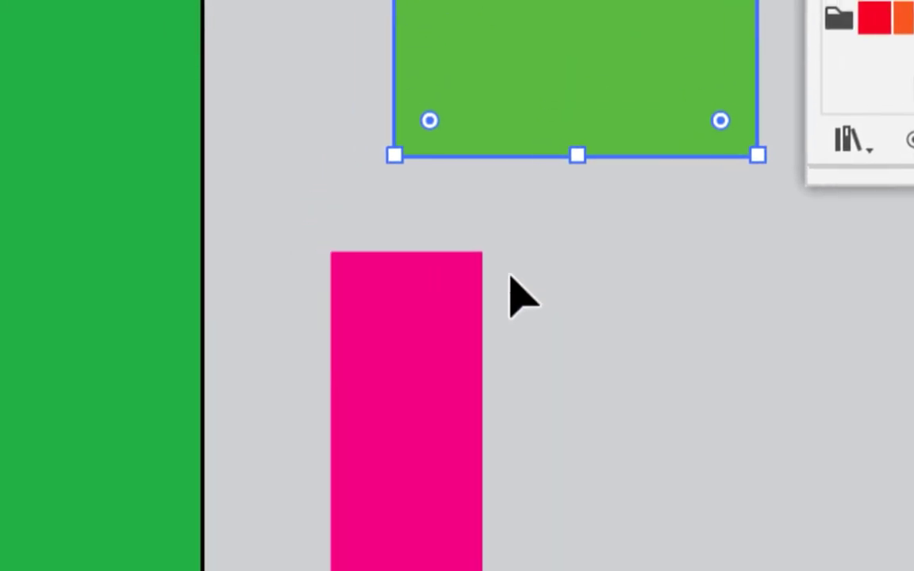
Step: Select the tall pink rectangle and start a new swatch from its fill in RVB mode
left_click(555, 218)
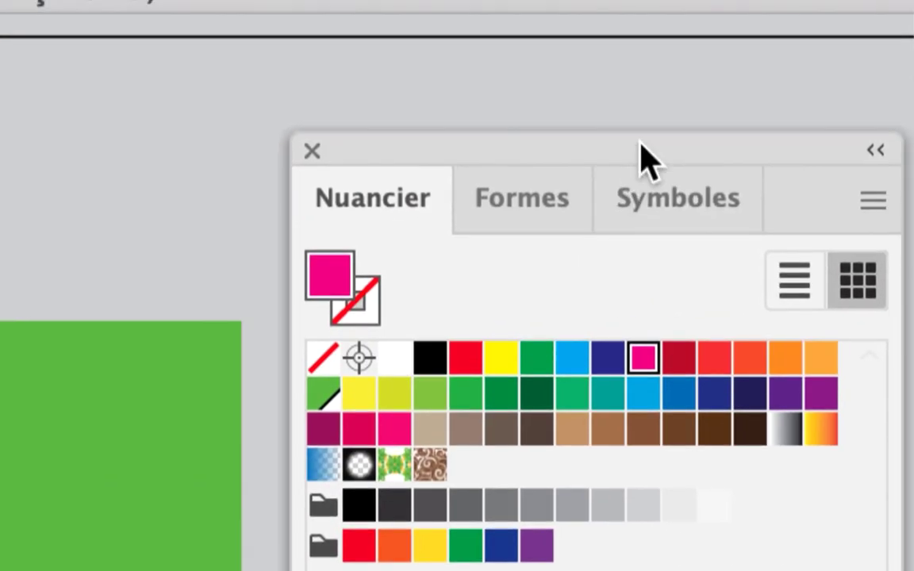
left_click_drag(648, 143, 406, 273)
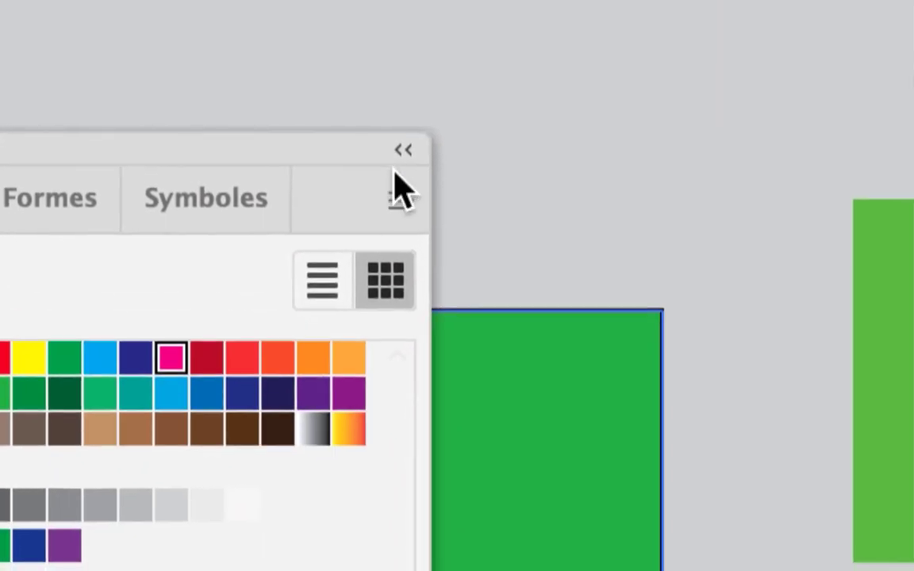
left_click(431, 295)
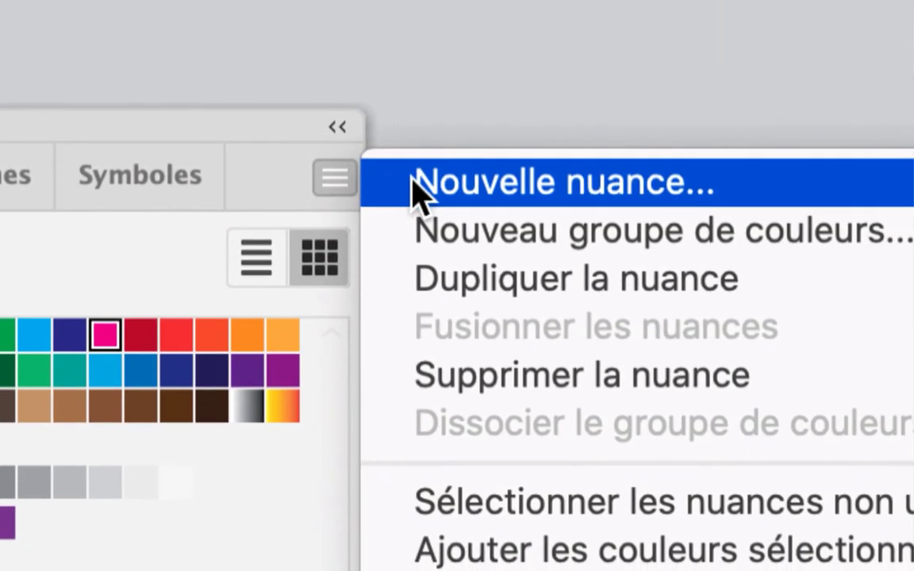
left_click(469, 192)
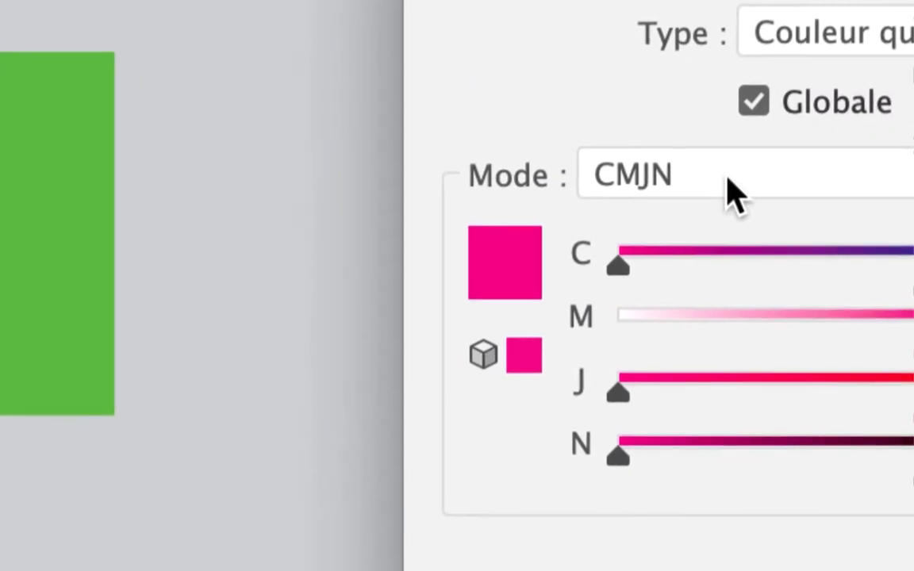
left_click(793, 217)
left_click(735, 204)
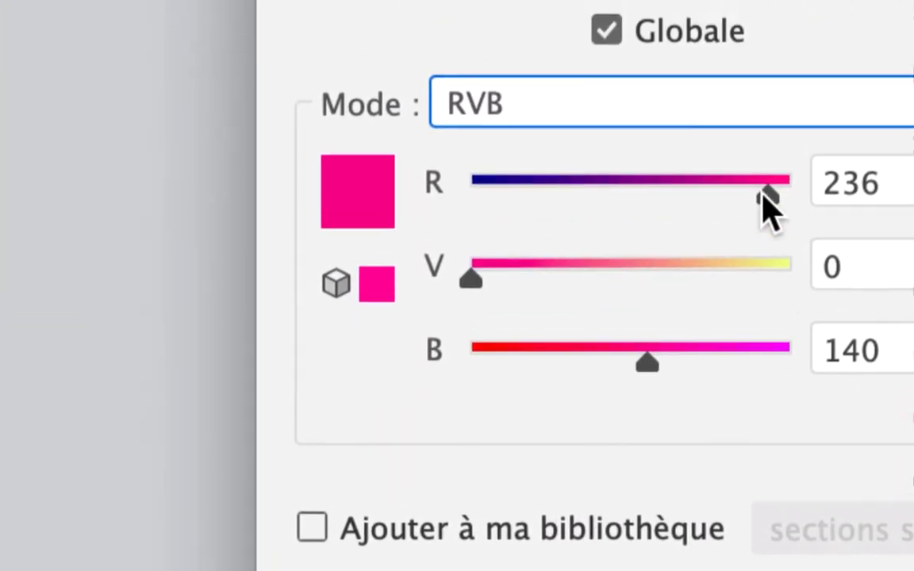
Step: Mix the new swatch to R 255, V 0 and B 255 and create it as the tall rectangle's fill
left_click_drag(898, 176, 620, 183)
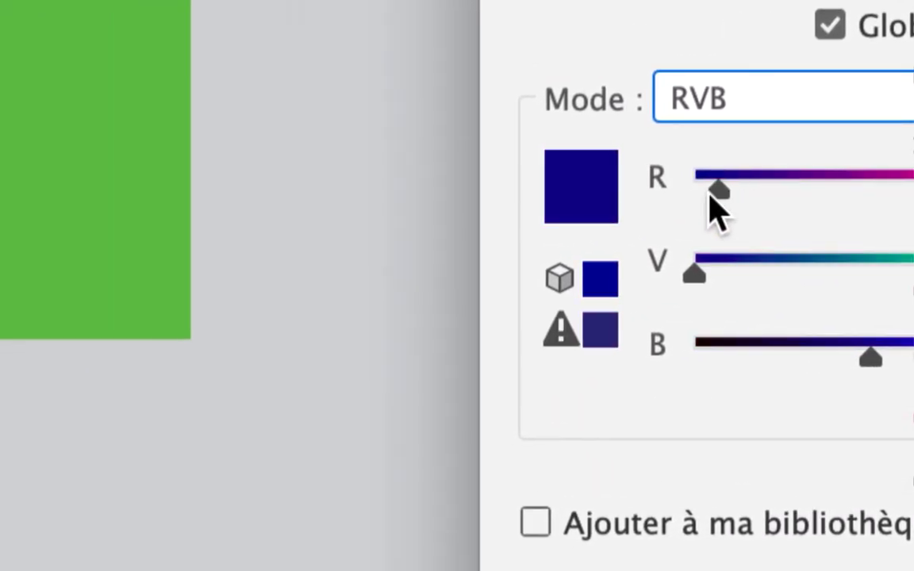
left_click_drag(800, 258, 913, 260)
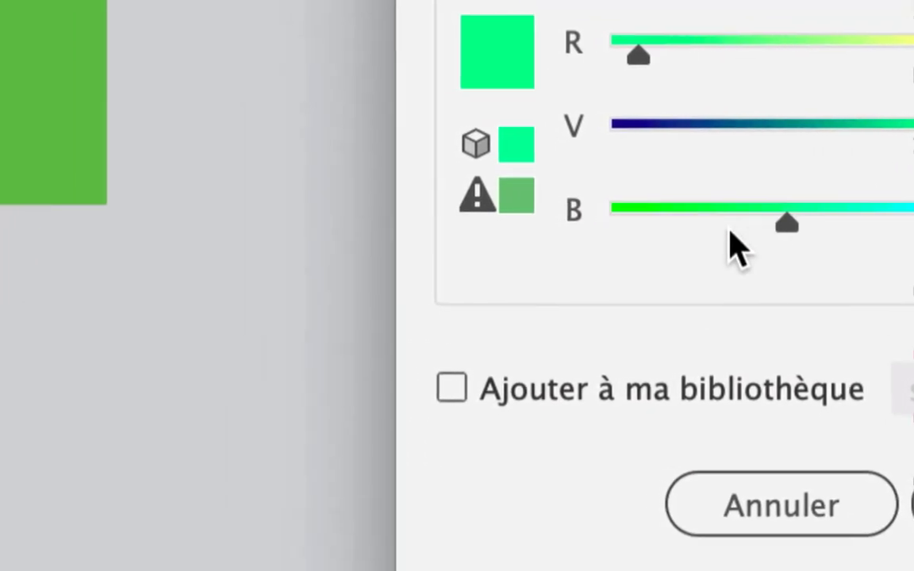
left_click_drag(725, 55, 913, 58)
left_click_drag(828, 140, 659, 141)
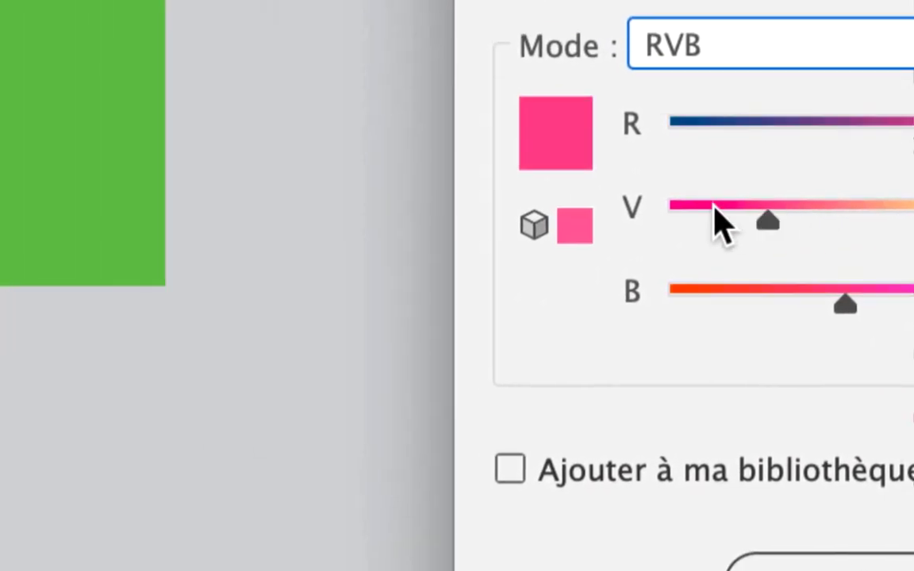
left_click_drag(722, 226, 674, 208)
left_click_drag(895, 301, 913, 304)
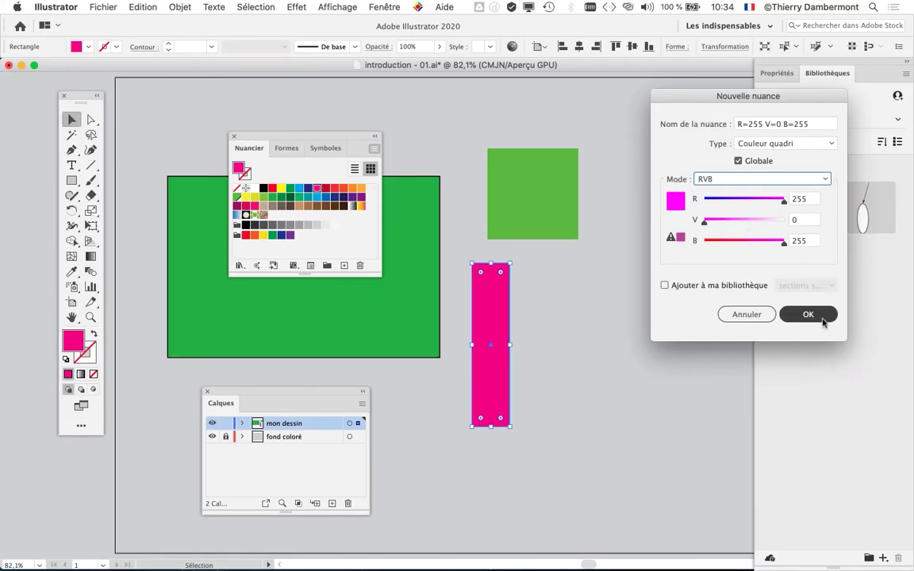
left_click(807, 314)
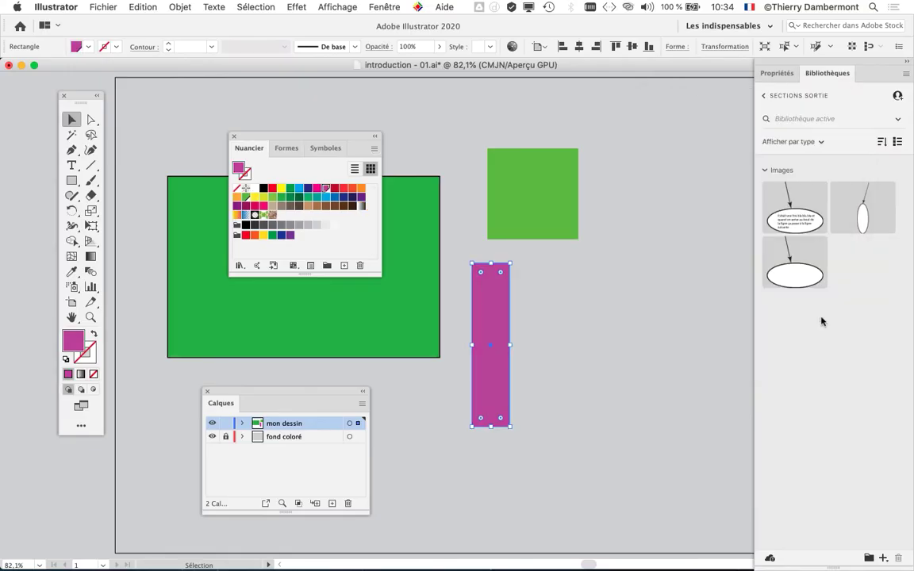
Step: Move the Nuancier swatches clear of the large green rectangle and select that rectangle
key("a")
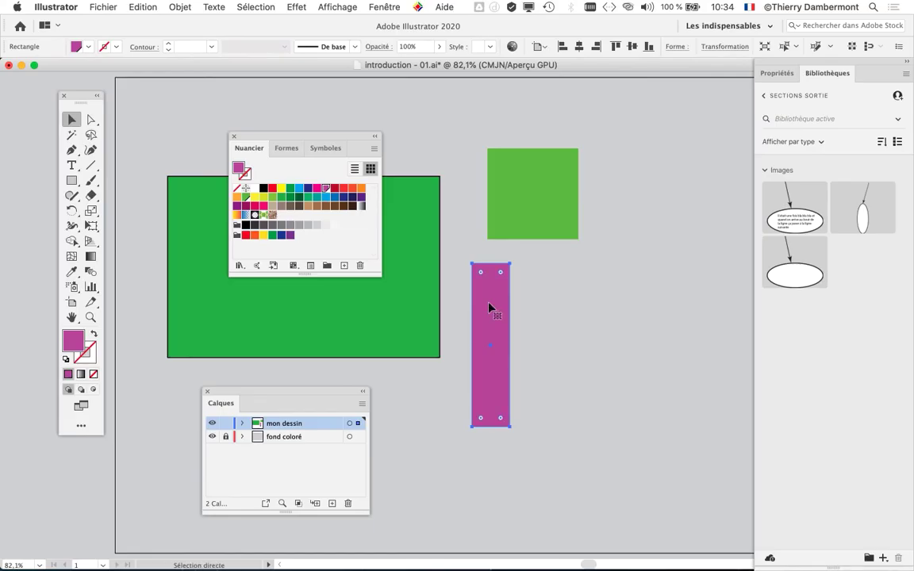
left_click(486, 303)
left_click_drag(320, 135, 691, 92)
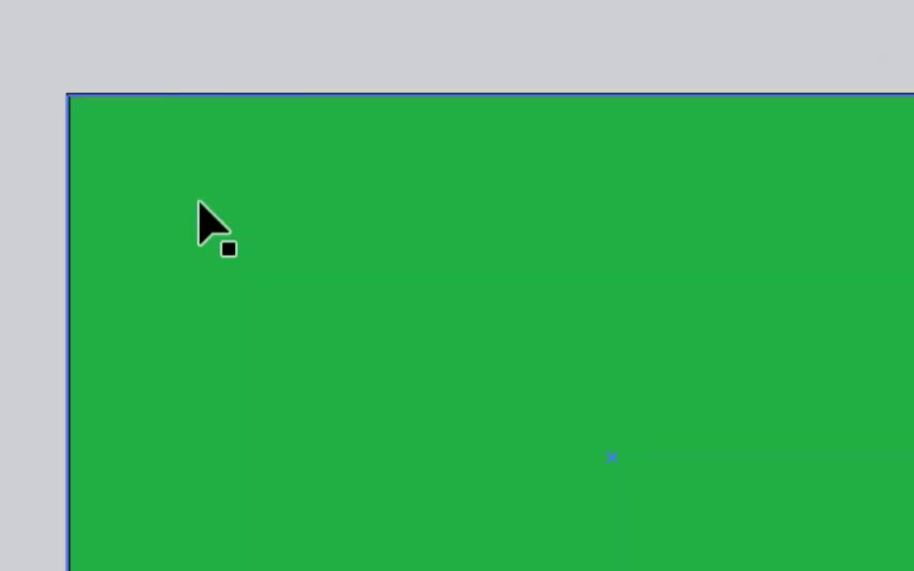
left_click(198, 203)
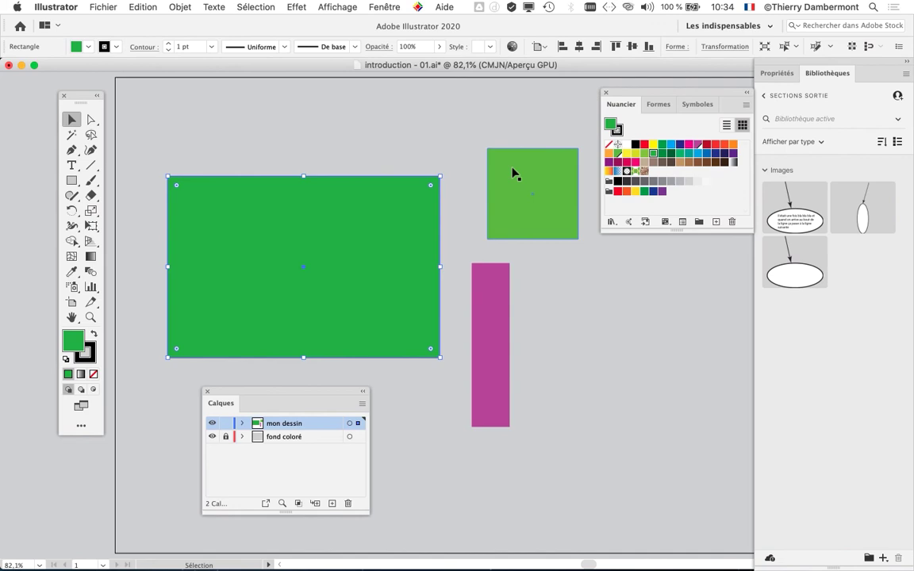
Step: Start a new swatch from the large rectangle's green fill and set its colour mode to RVB
left_click_drag(636, 95, 526, 97)
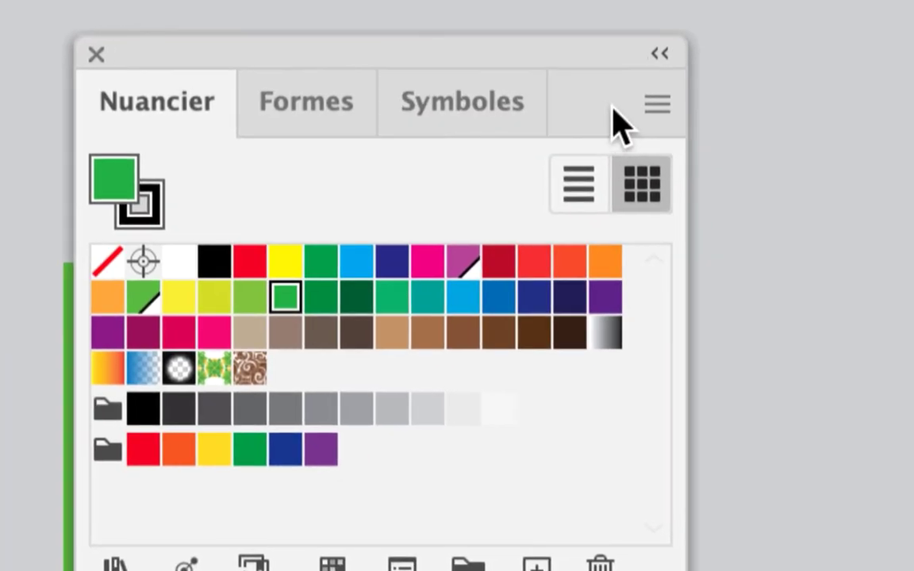
left_click(635, 108)
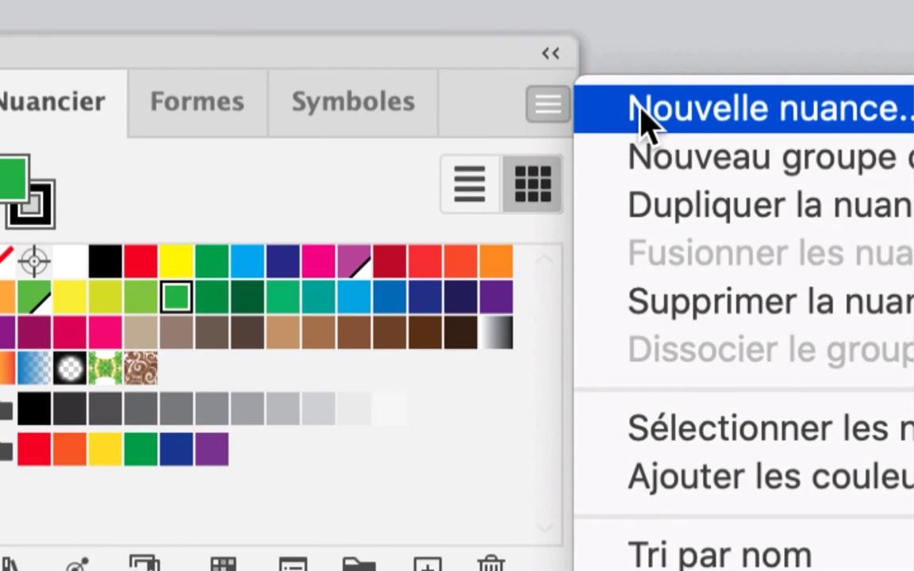
left_click(642, 119)
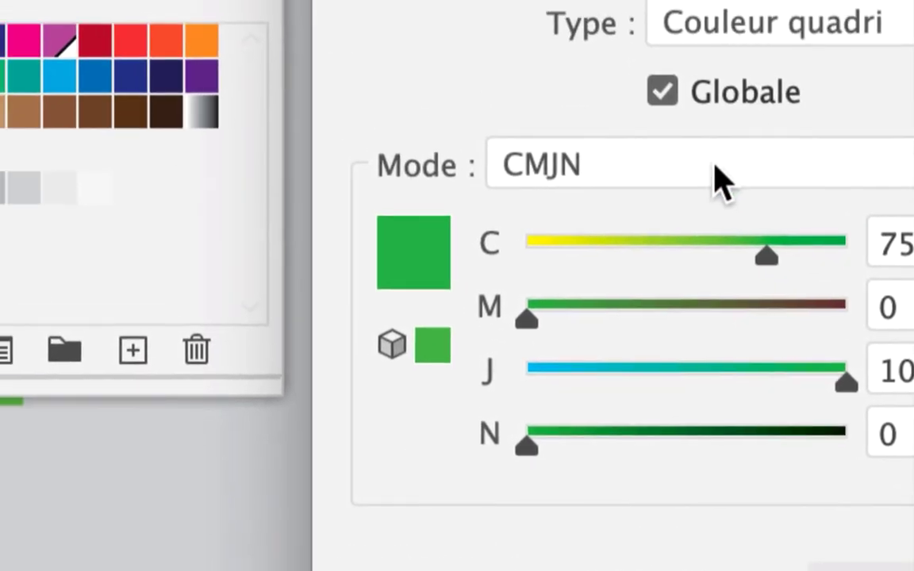
left_click(674, 83)
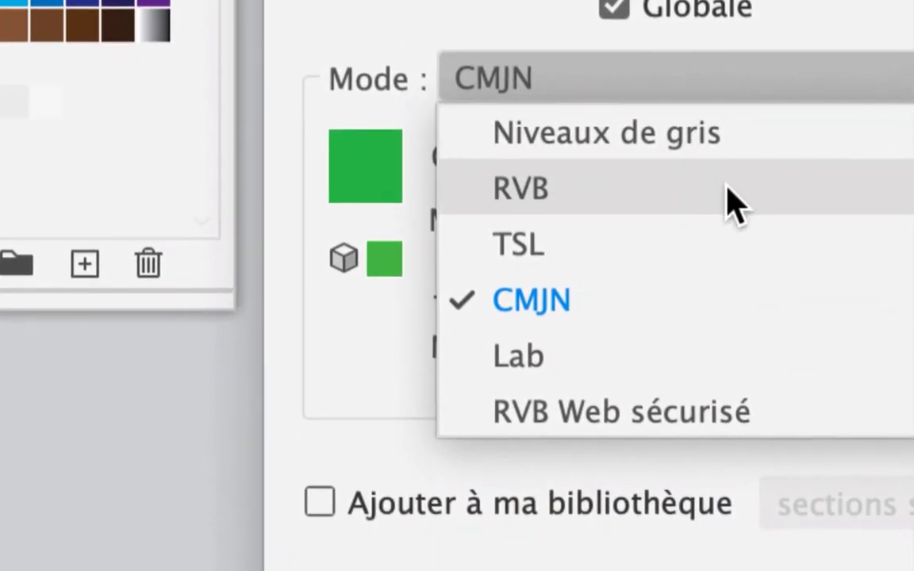
left_click(734, 205)
left_click(593, 78)
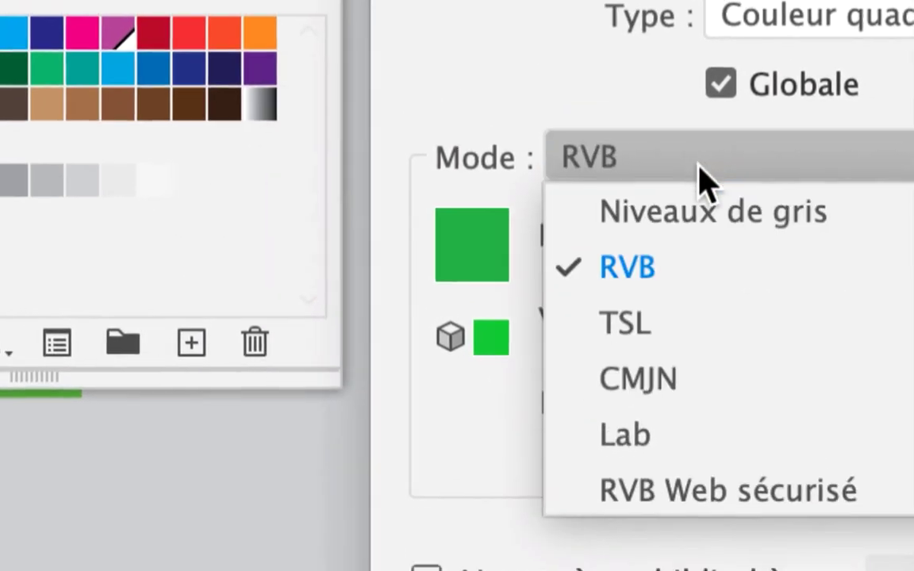
left_click(713, 198)
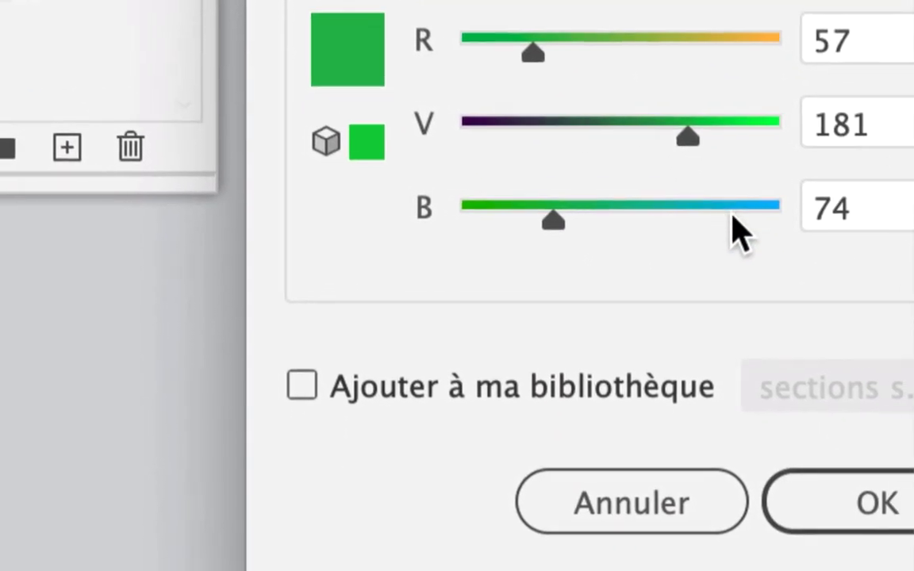
Step: Mix the new swatch to R 0, V 255 and B 255 and create it as the large rectangle's fill
left_click_drag(732, 214, 784, 208)
left_click_drag(761, 119, 780, 129)
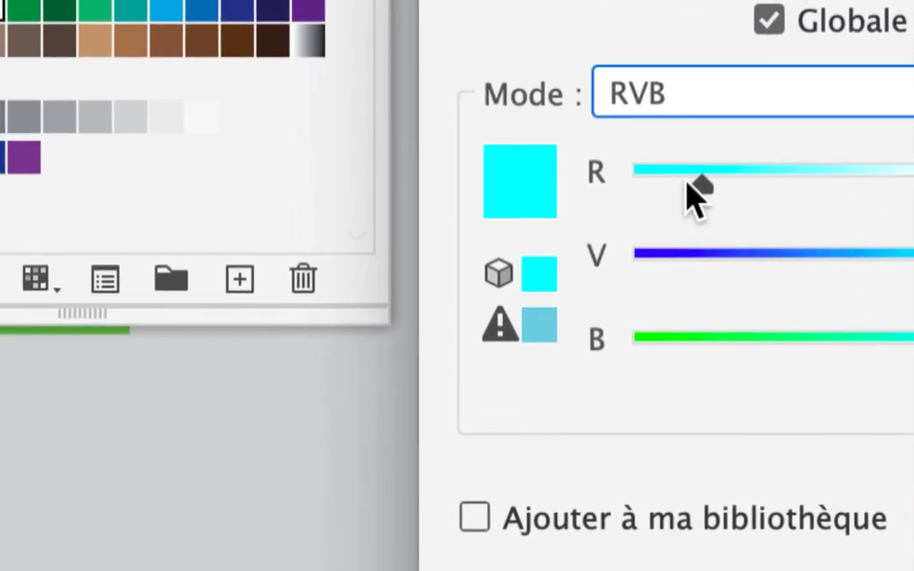
left_click_drag(649, 166, 579, 166)
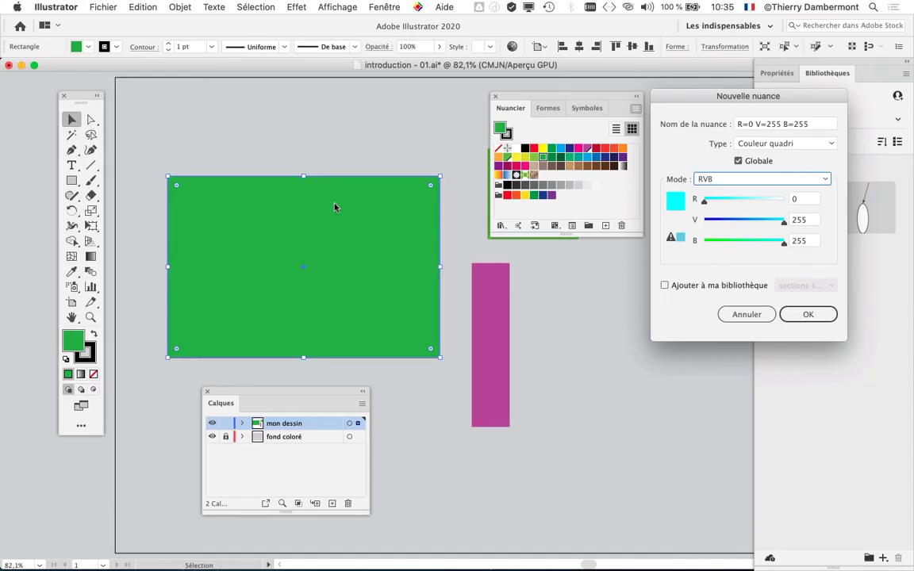
left_click(807, 315)
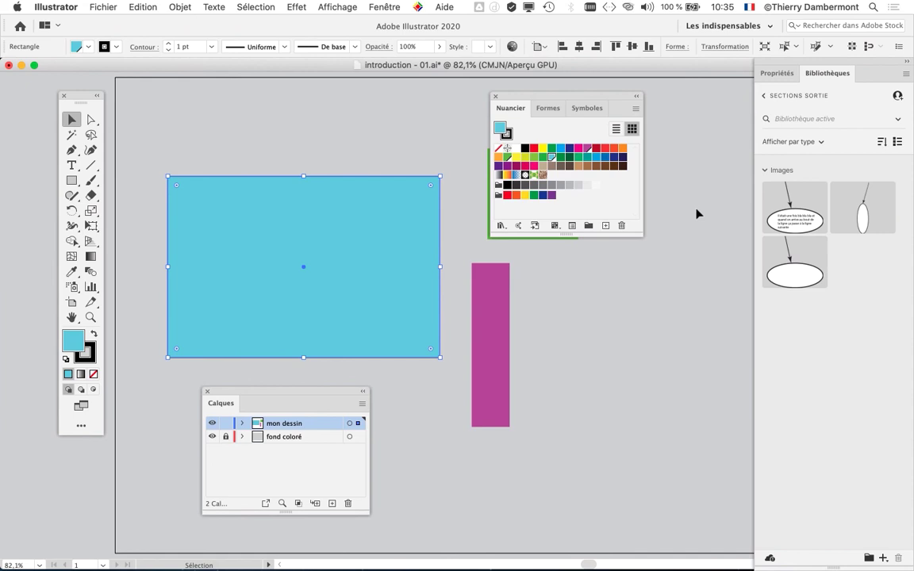
Step: Move the Nuancier swatches off the green square to the empty area beside the tall purple rectangle
left_click_drag(590, 101, 655, 269)
left_click(699, 283)
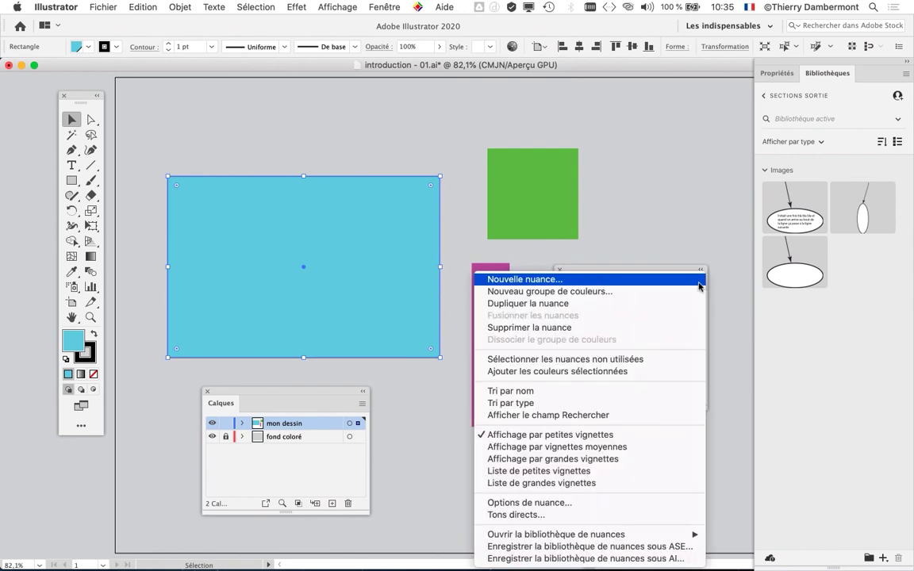
left_click(678, 222)
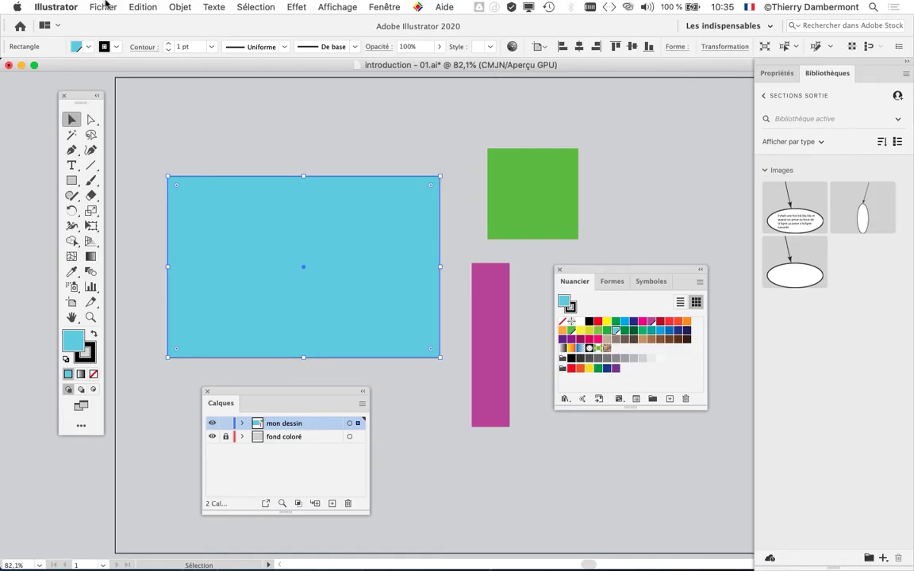
Step: Switch the document's colour mode from CMJN to RVB
left_click(104, 6)
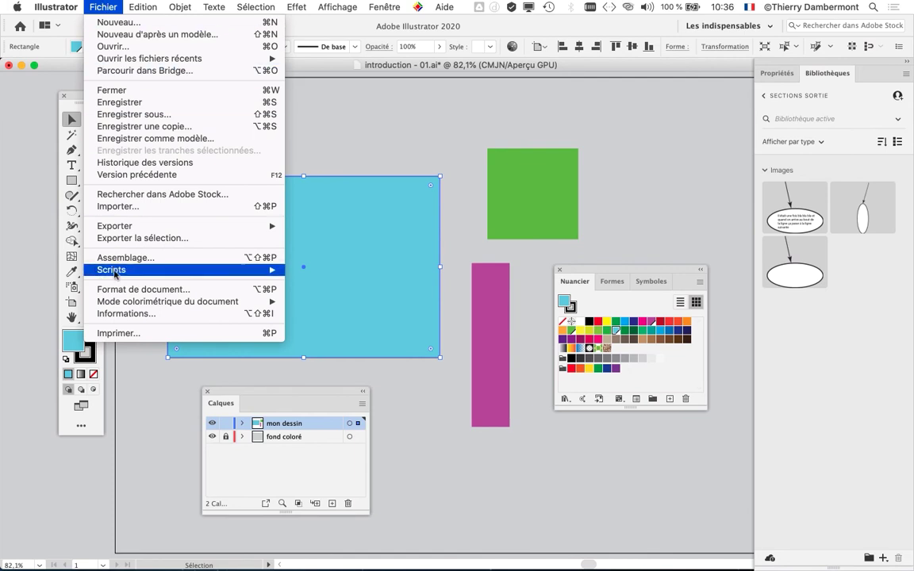
mouse_move(114, 304)
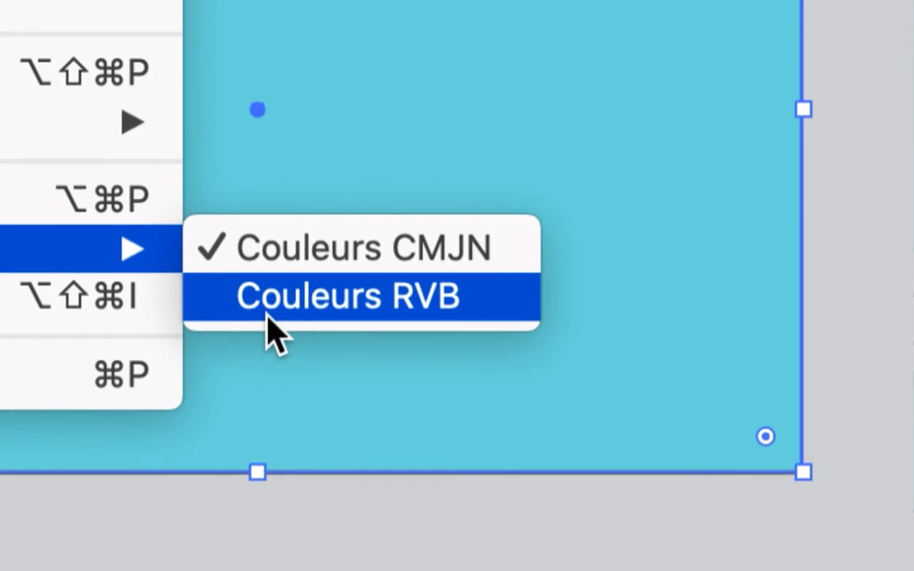
left_click(275, 297)
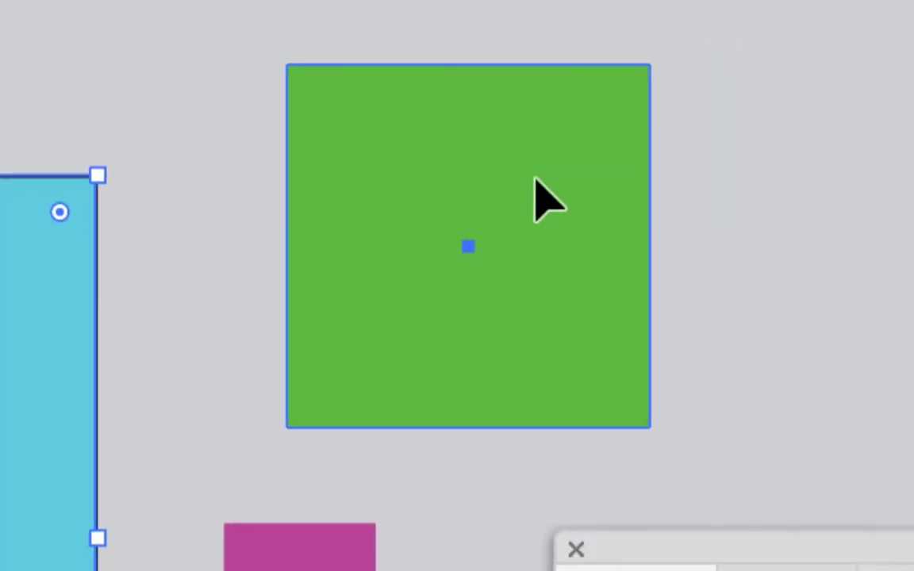
Step: Select the green square and shift the Nuancier swatches slightly upward in the empty area beside the purple rectangle
left_click(540, 197)
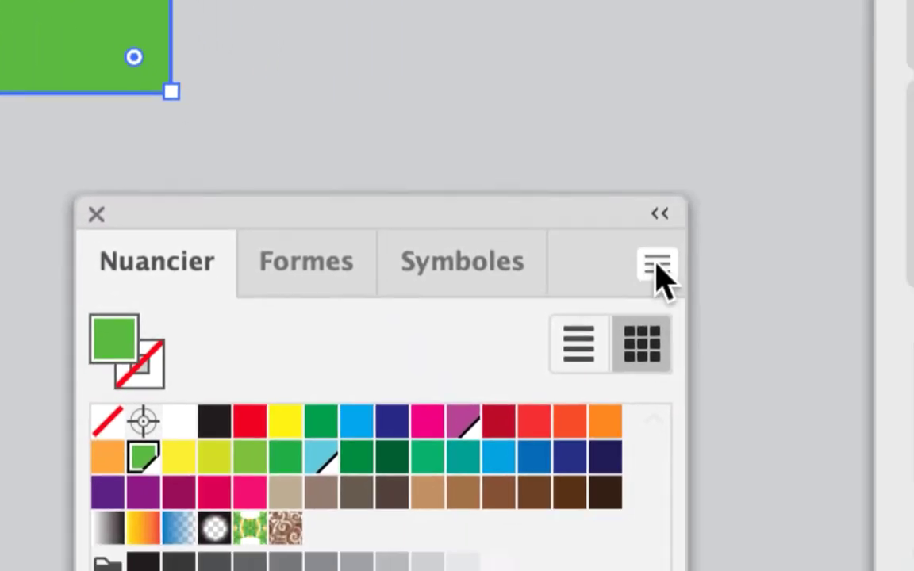
left_click(657, 270)
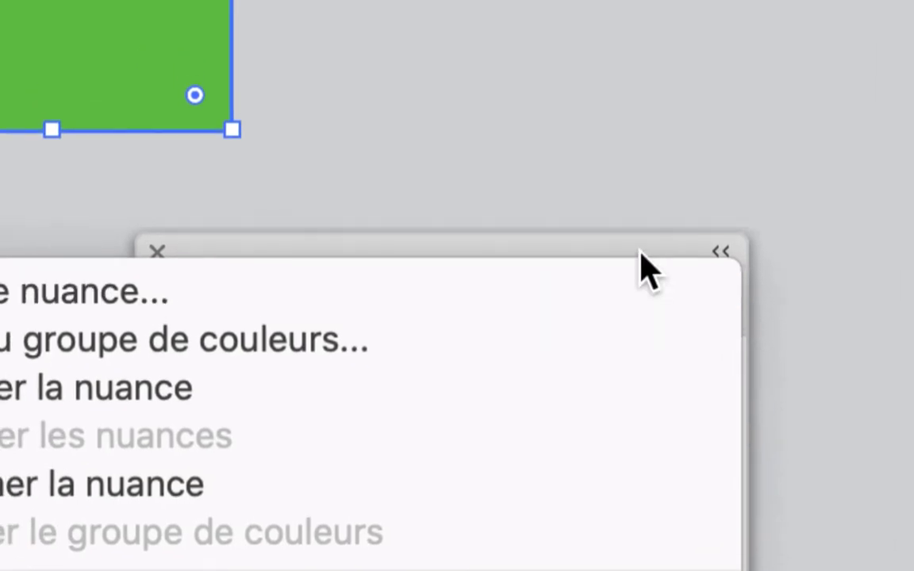
left_click(575, 215)
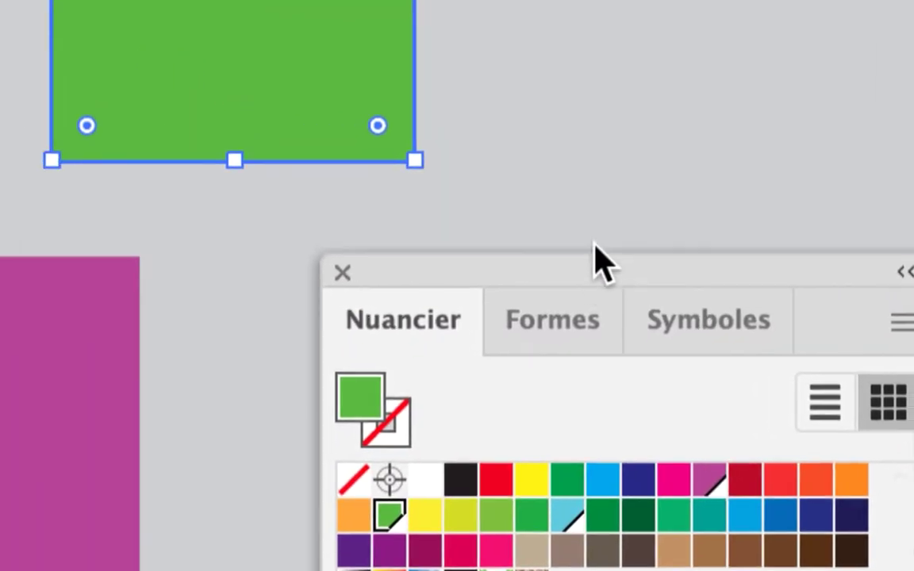
left_click_drag(596, 260, 616, 180)
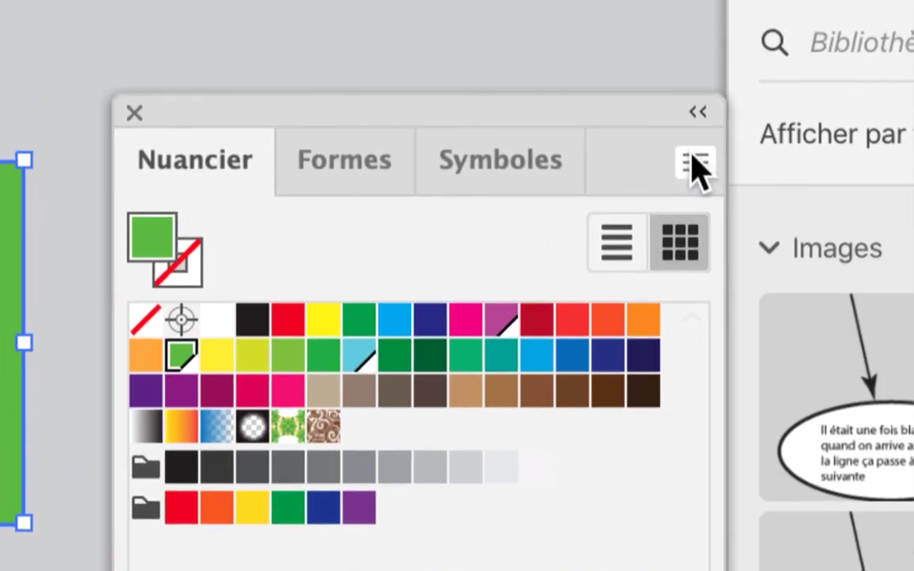
Step: Create a new global RVB swatch with R 0, V 255 and B 0 as the green square's fill
left_click(695, 164)
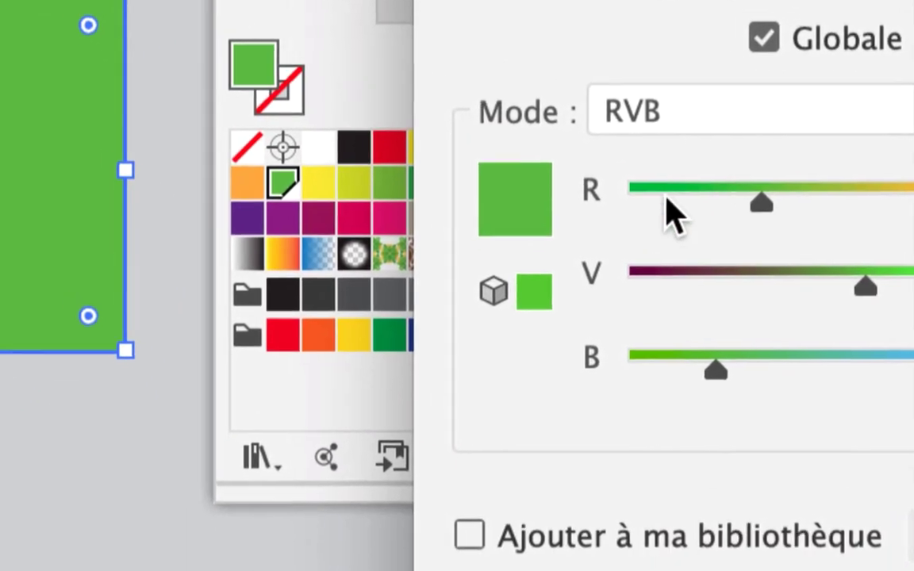
left_click(773, 335)
left_click_drag(759, 238, 842, 242)
left_click_drag(608, 321, 503, 331)
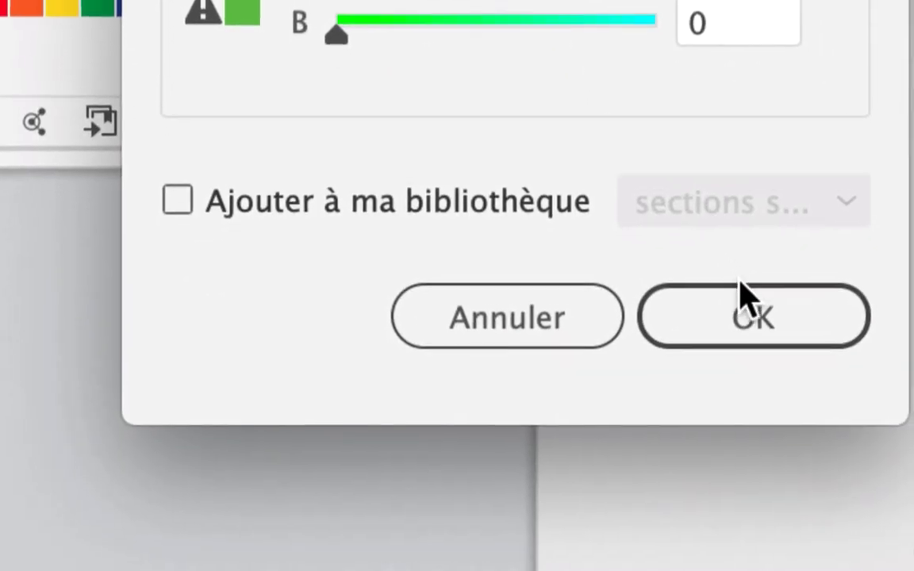
left_click(741, 295)
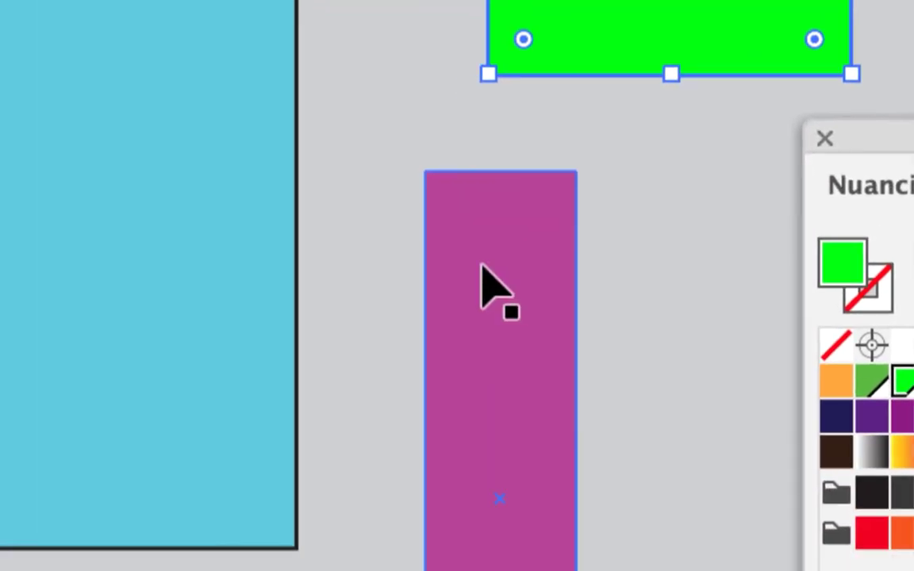
Step: Select the tall purple rectangle and fill it with a new global RVB swatch mixed to R 255, V 0 and B 255
left_click(481, 269)
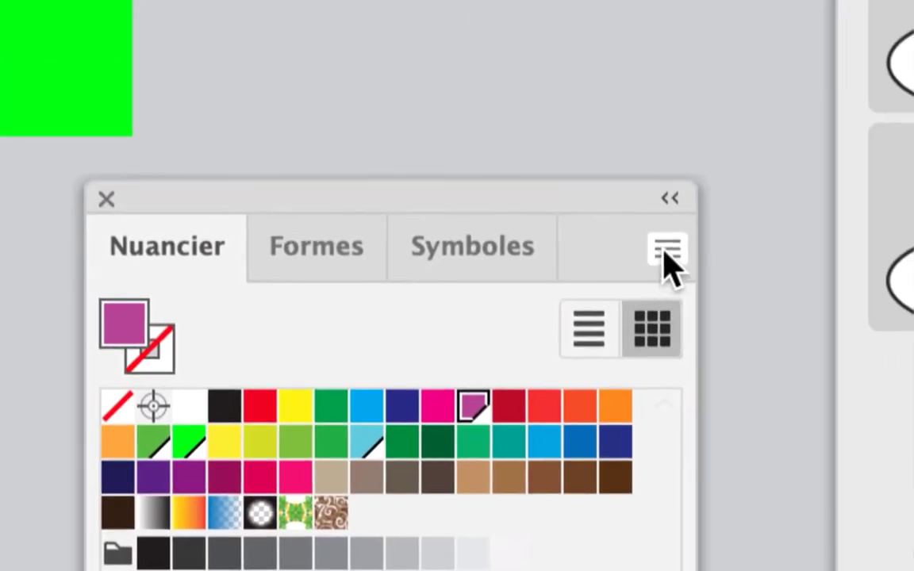
left_click(667, 249)
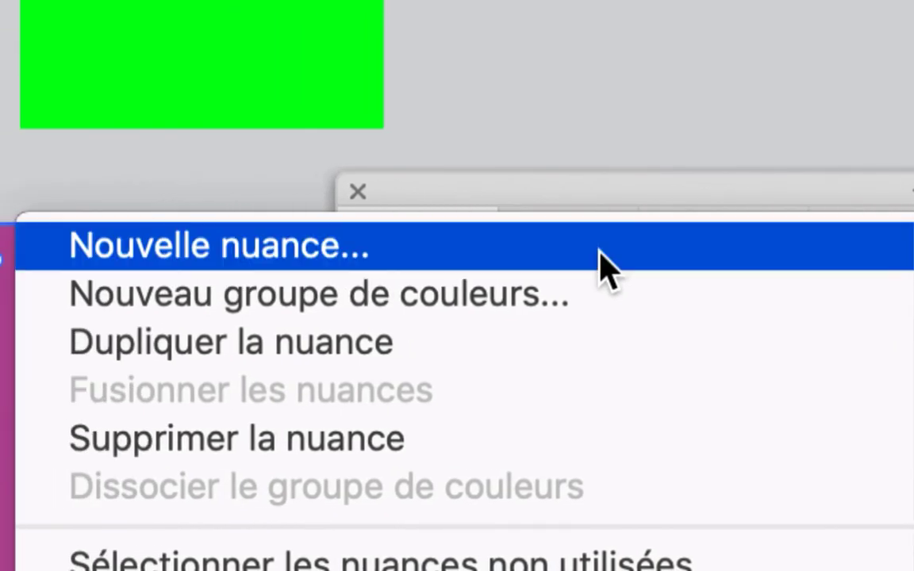
left_click(600, 252)
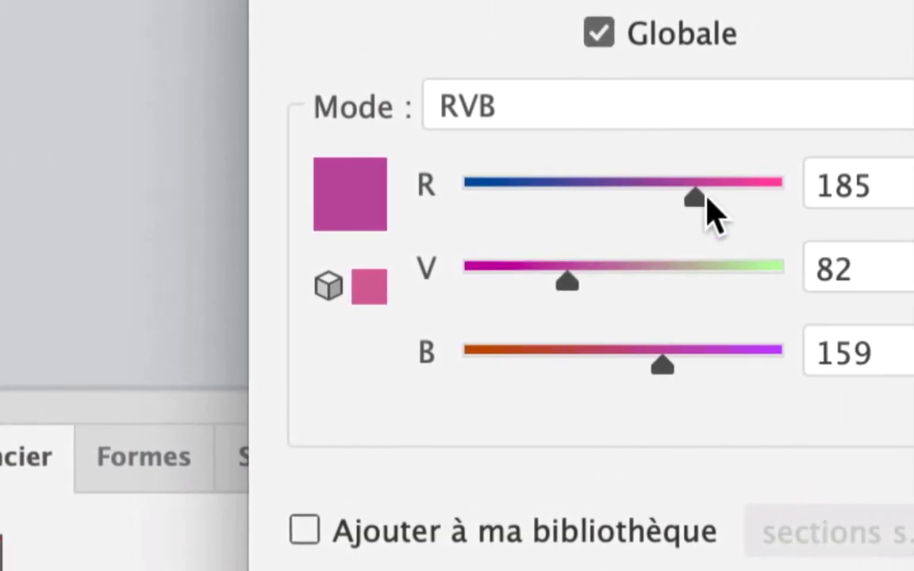
left_click_drag(706, 200, 785, 194)
left_click_drag(735, 352, 774, 351)
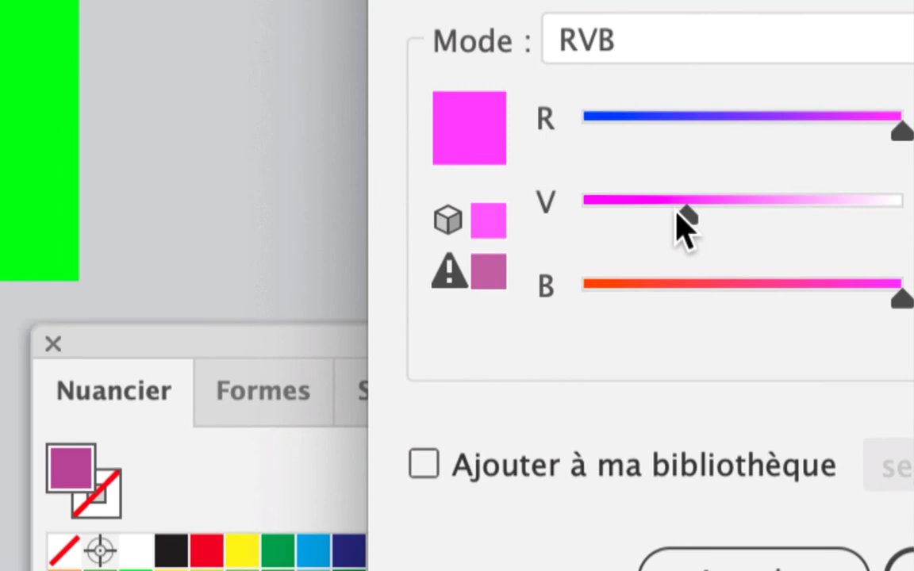
left_click_drag(682, 226, 553, 224)
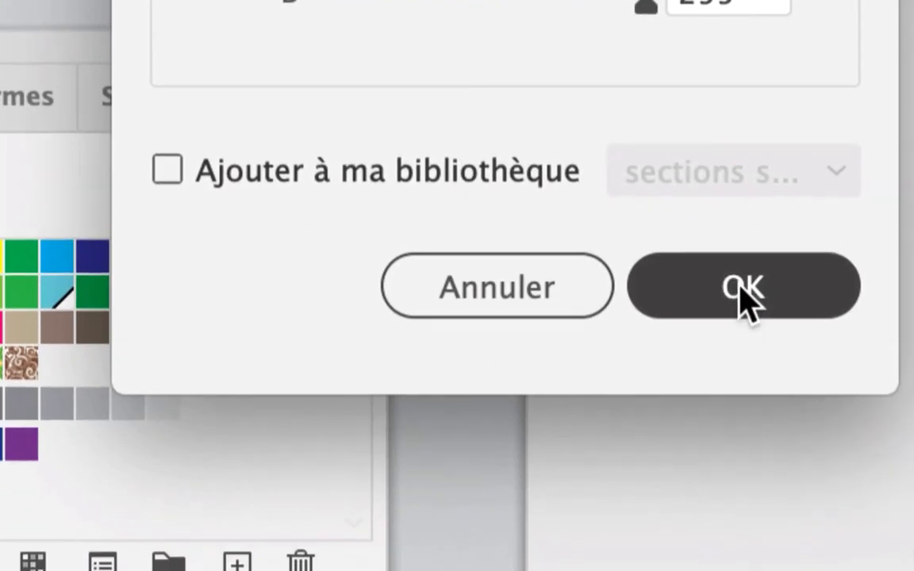
left_click(743, 287)
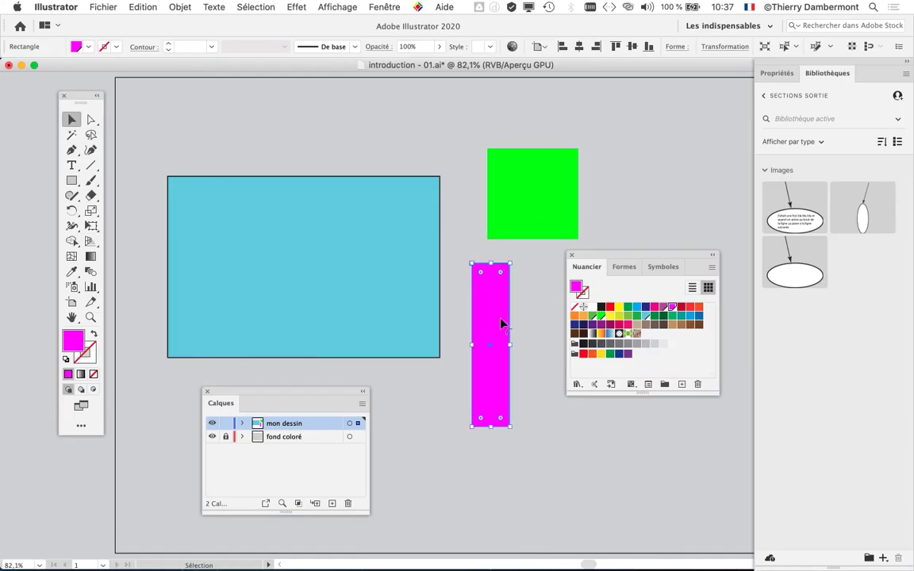
Step: Move the Nuancier swatches beside the green square and check which colour mode the document uses
left_click_drag(623, 258, 648, 115)
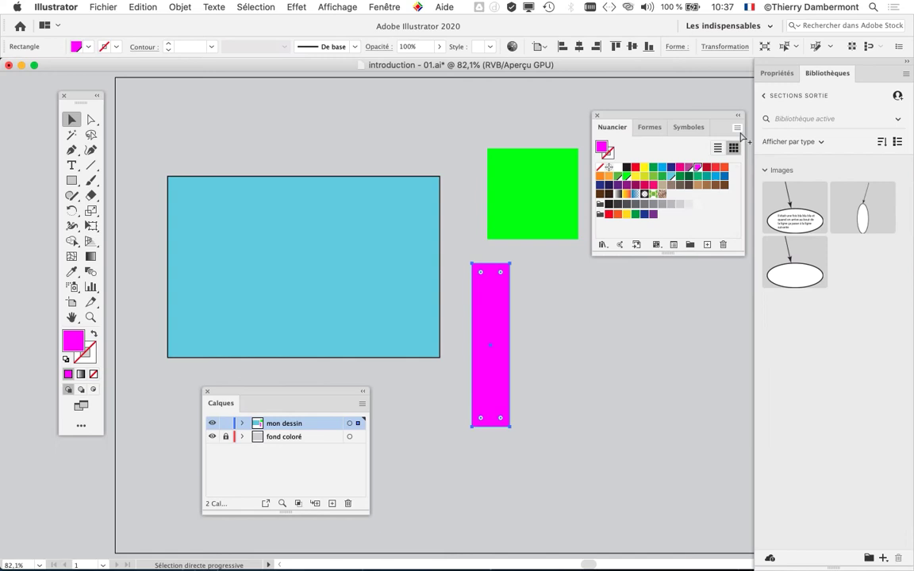
left_click(104, 8)
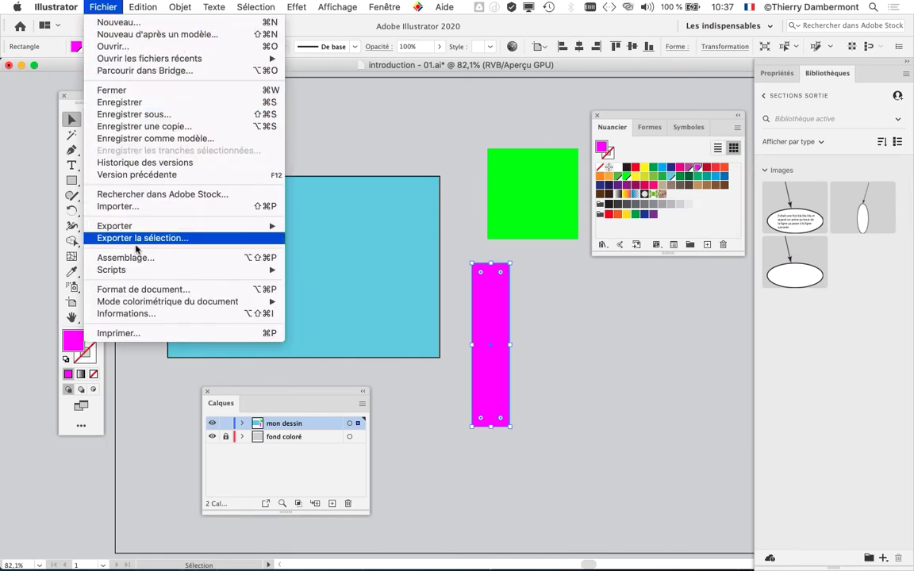
mouse_move(134, 301)
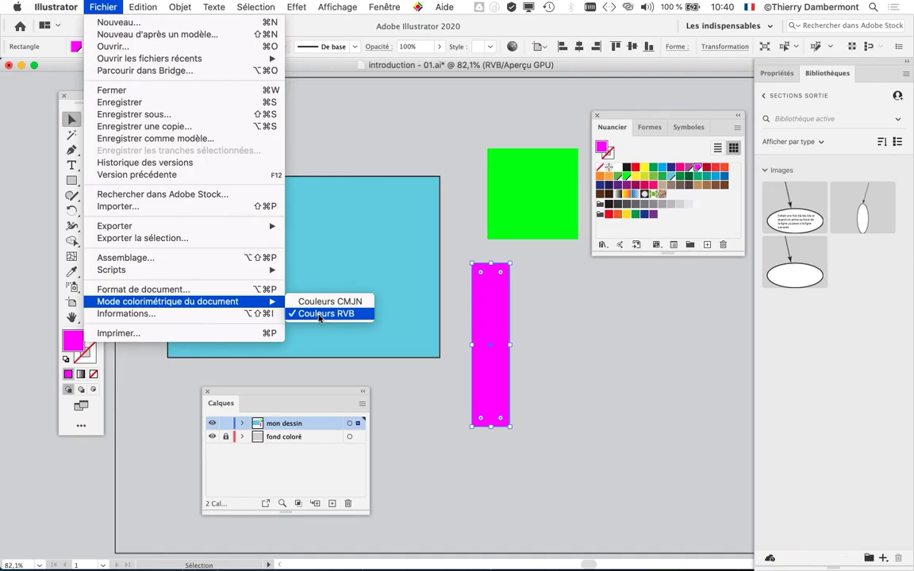
left_click(676, 336)
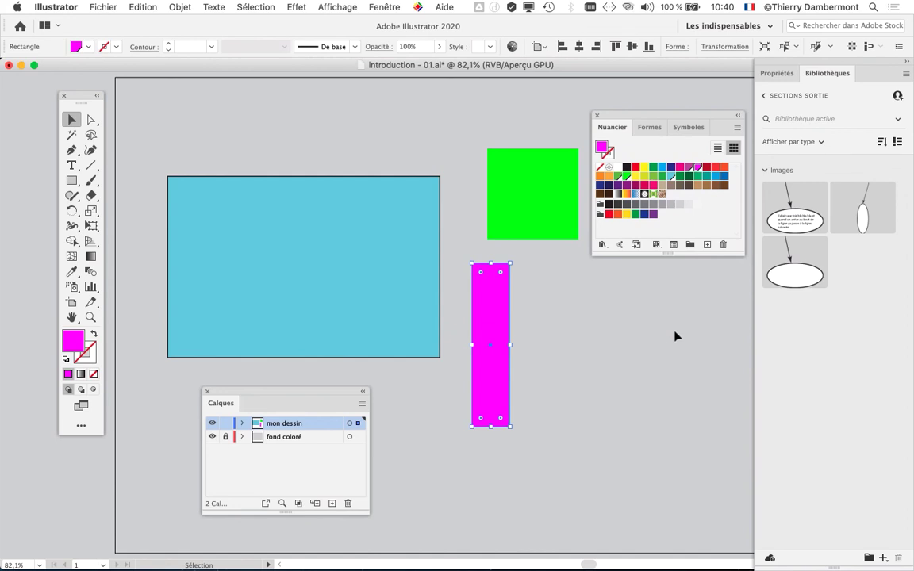
Step: Save the document under the new name introduction - 02.ai in the formation stylisme jour 1 matin folder, keeping the Illustrator 2020 options
left_click(102, 7)
left_click(135, 114)
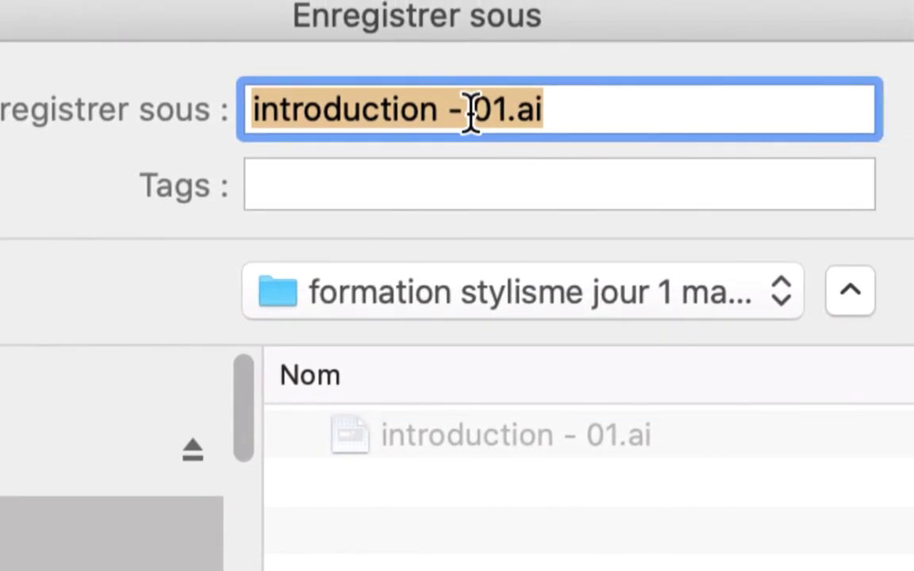
left_click(475, 116)
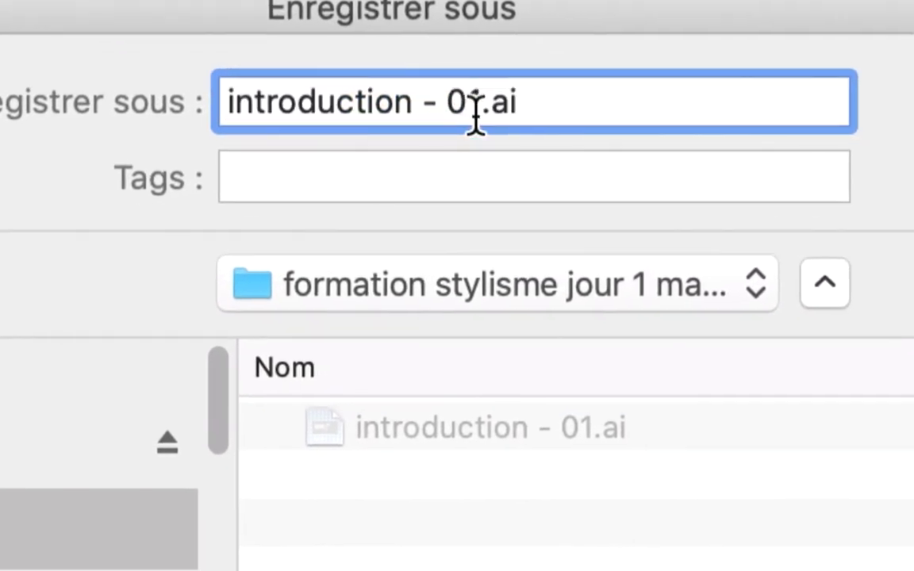
left_click_drag(477, 117, 472, 117)
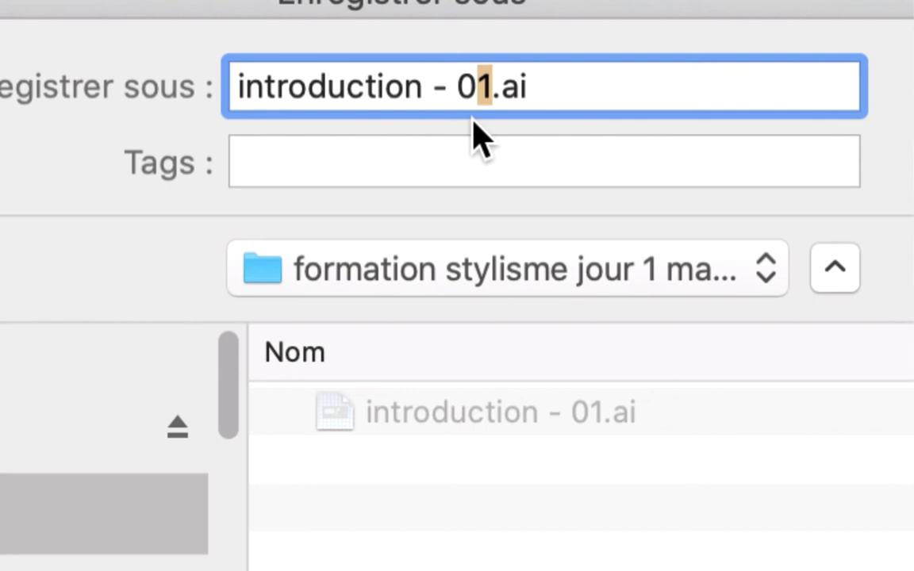
type("2")
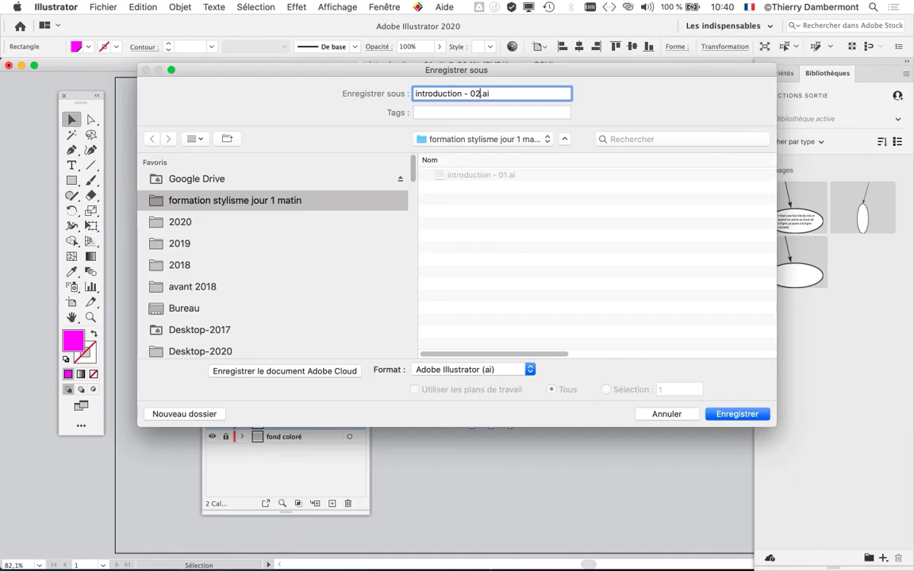
key("Return")
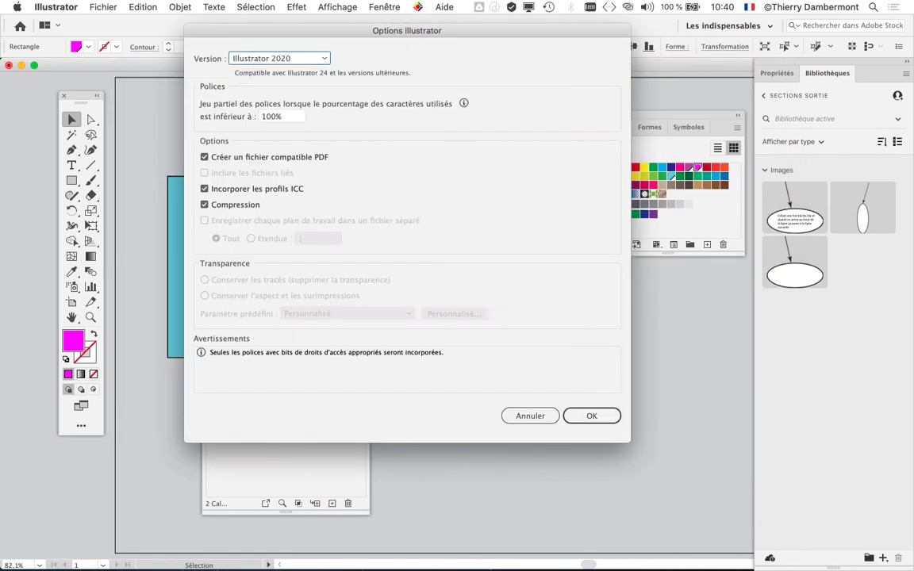
key("Return")
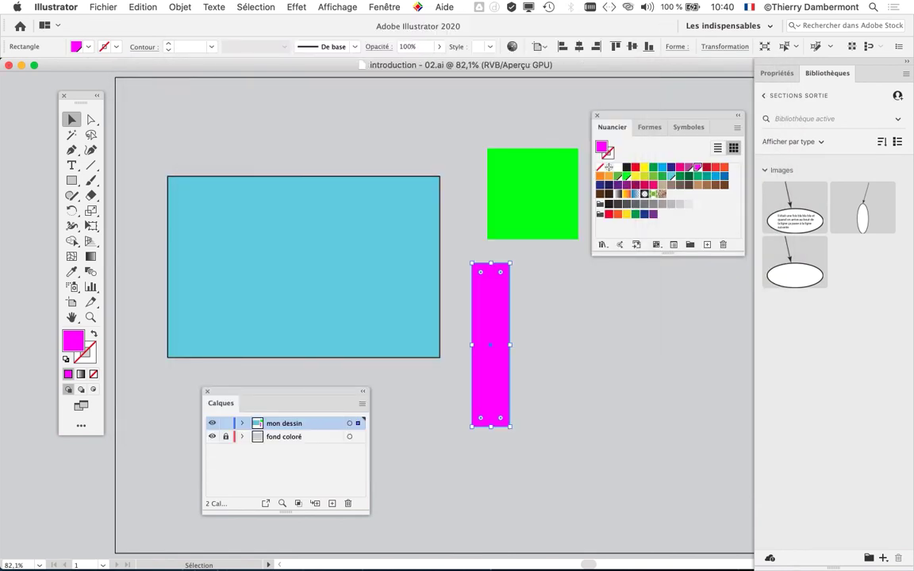